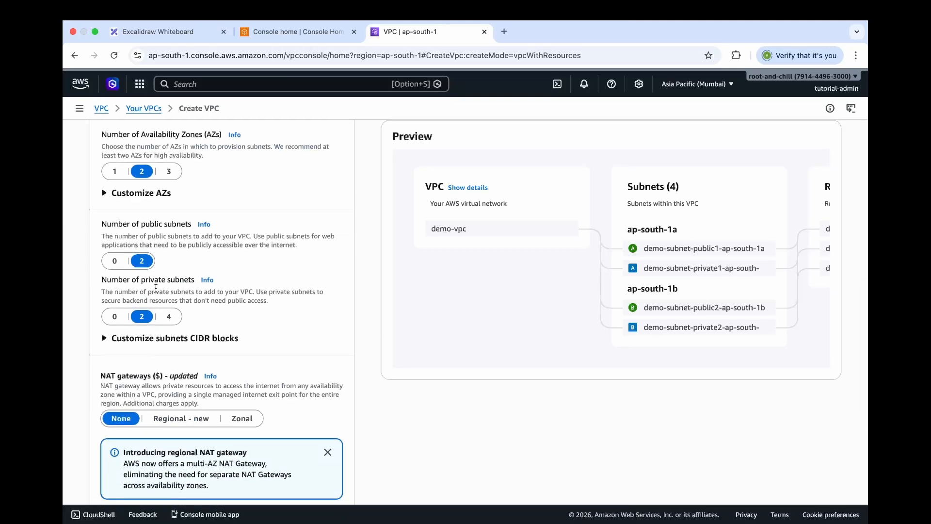
# - Set the private subnets to 0 and the VPC endpoints to None, and create the VPC
pyautogui.click(115, 317)
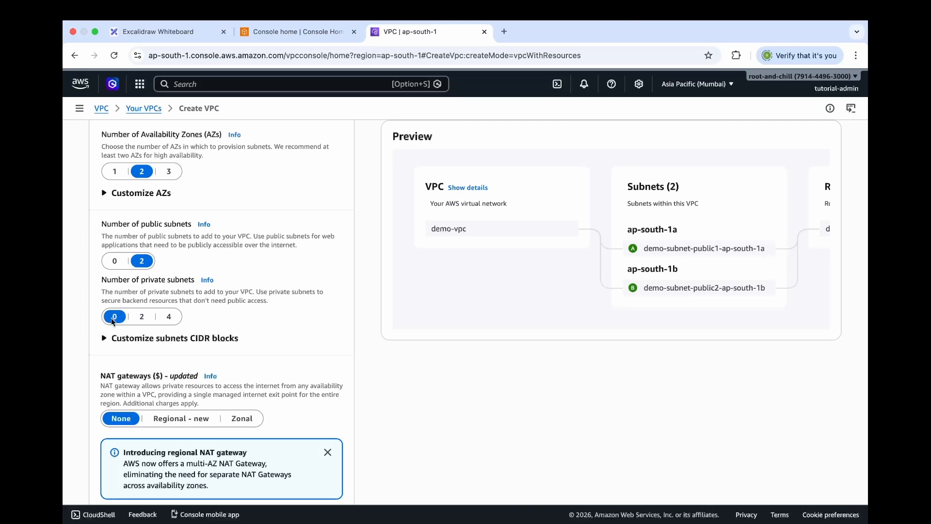
pyautogui.scroll(-5, 155, 359)
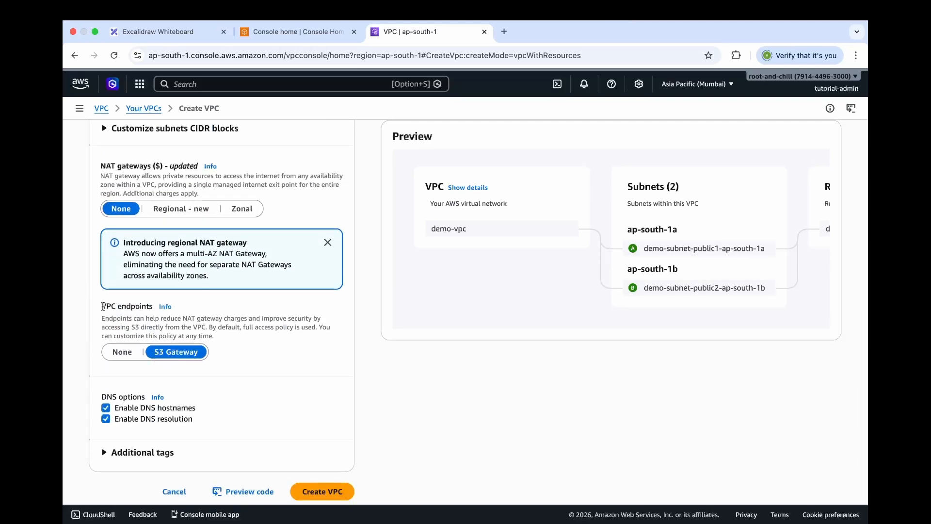
pyautogui.click(122, 353)
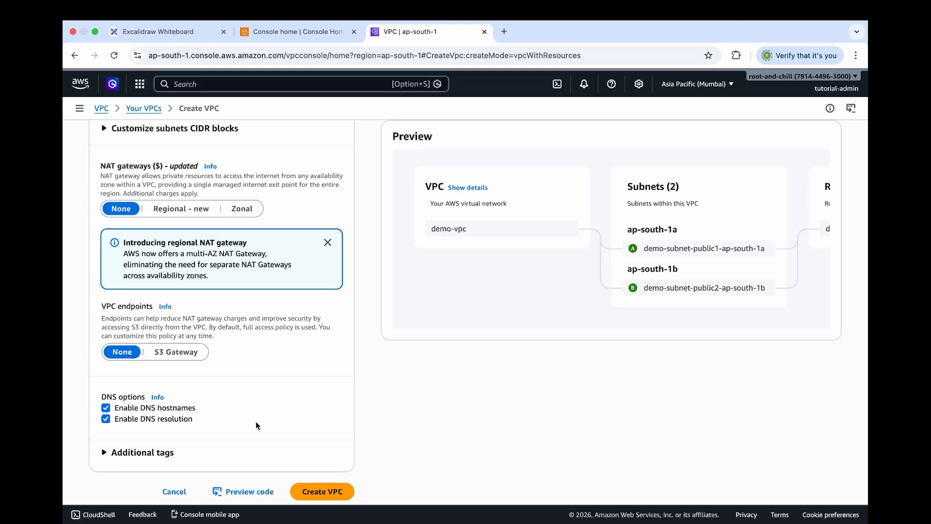
pyautogui.scroll(-1, 255, 421)
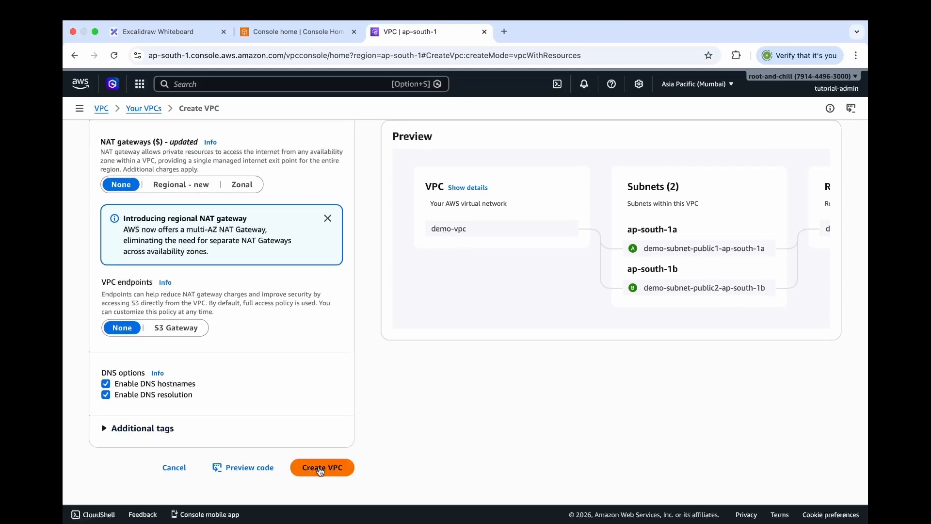
pyautogui.click(320, 468)
# - Open the new VPC's details and examine its resource map from the subnets through to the network connections
pyautogui.scroll(-3, 776, 397)
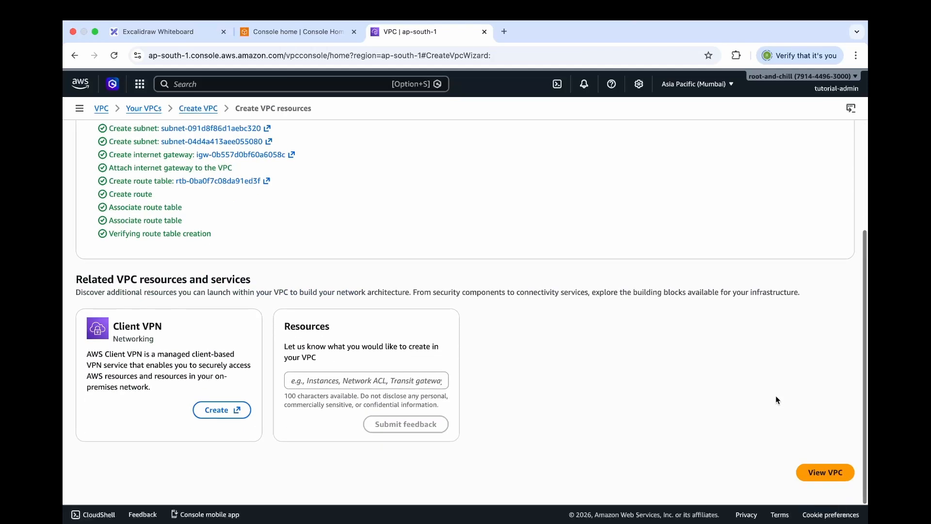
pyautogui.click(819, 473)
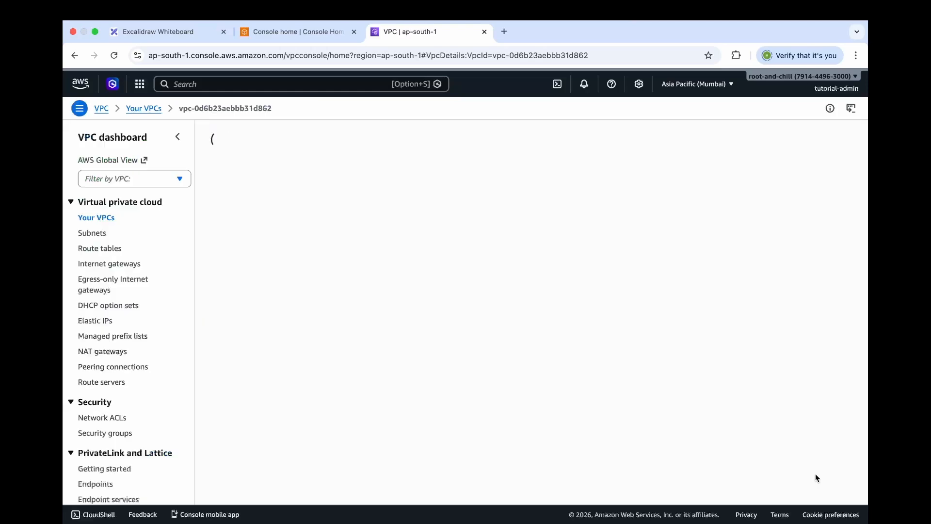
pyautogui.scroll(-3, 255, 383)
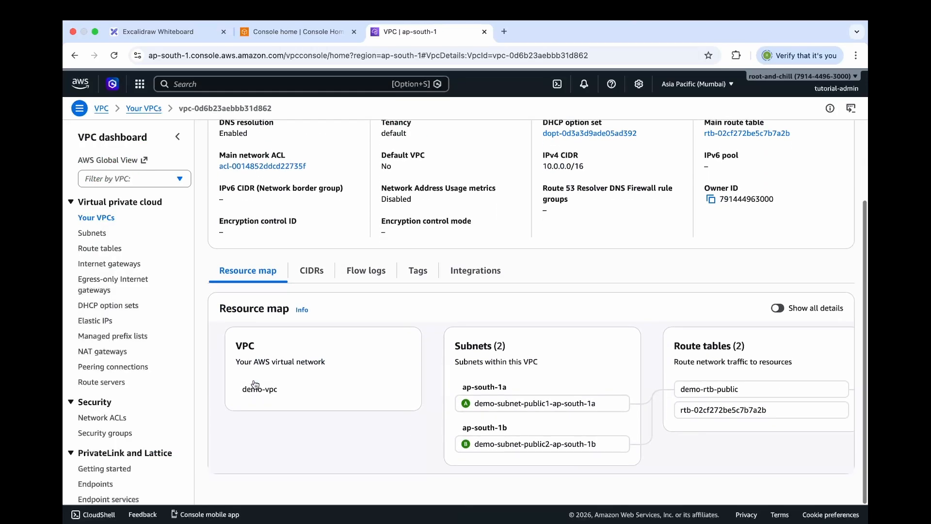
pyautogui.click(255, 384)
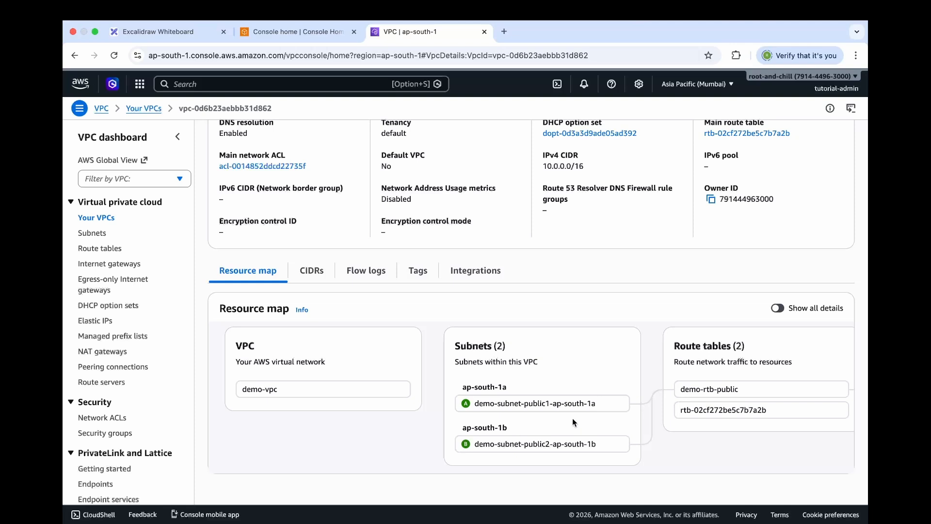
pyautogui.hscroll(5, 583, 425)
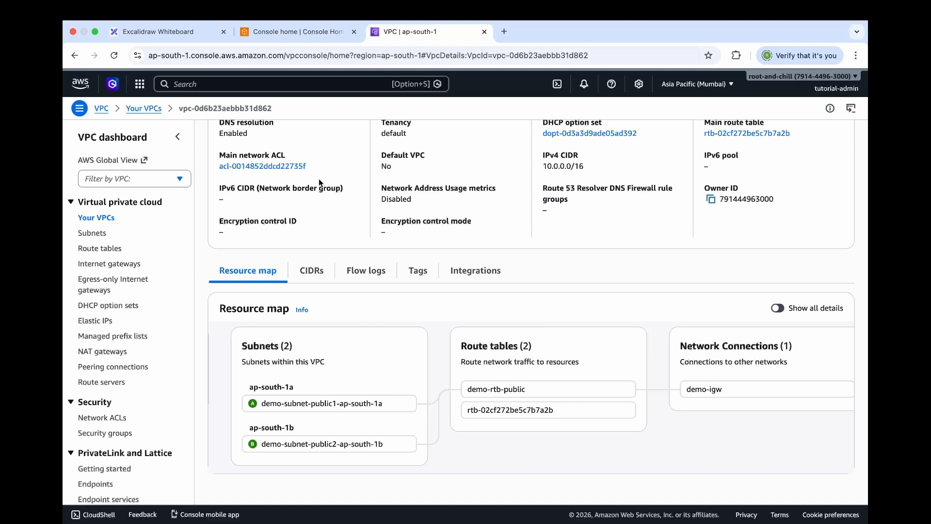
# - Open the EC2 service from the console home and bring up its Security Groups page in a new tab
pyautogui.click(306, 30)
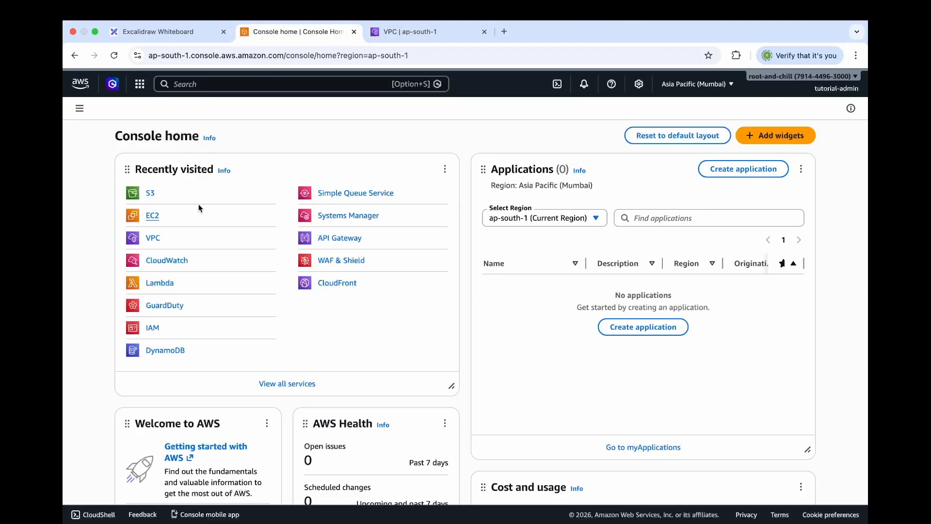
pyautogui.click(155, 222)
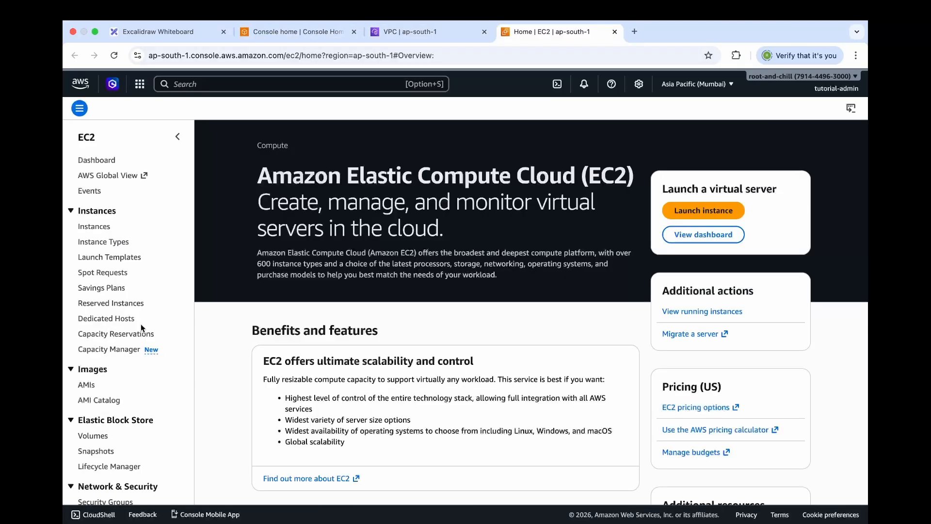
pyautogui.scroll(-1, 141, 324)
pyautogui.scroll(-2, 141, 323)
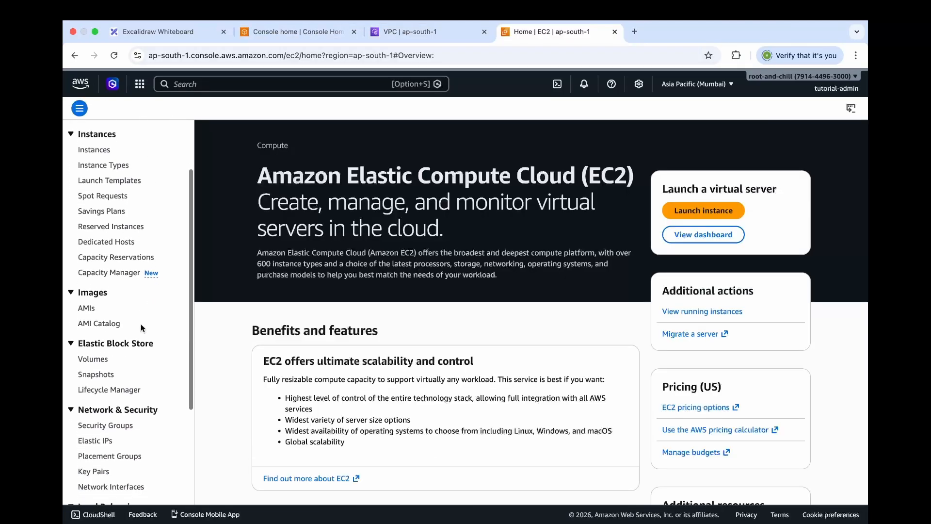
pyautogui.keyDown('super'); pyautogui.click(119, 425); pyautogui.keyUp('super')
pyautogui.click(688, 31)
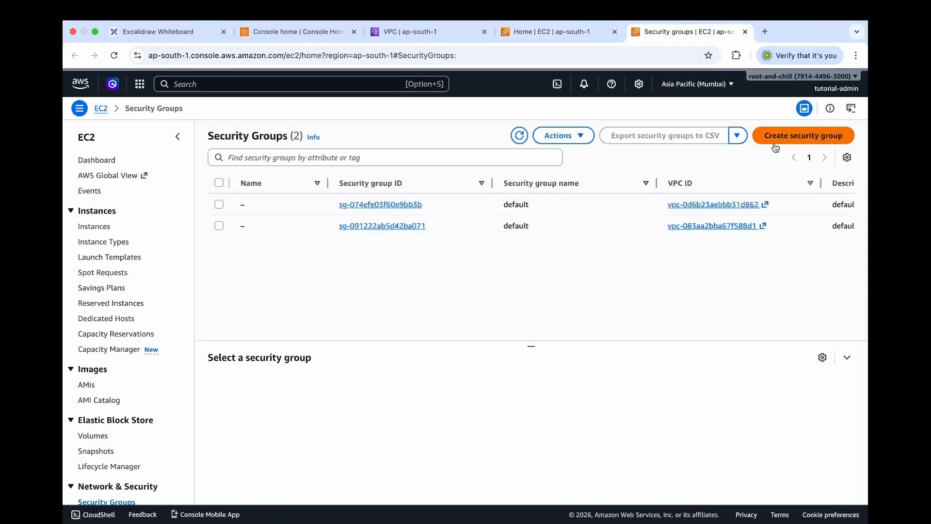
# - Start a new security group named ALB-SG with the description "." in demo-vpc
pyautogui.click(784, 140)
pyautogui.click(272, 215)
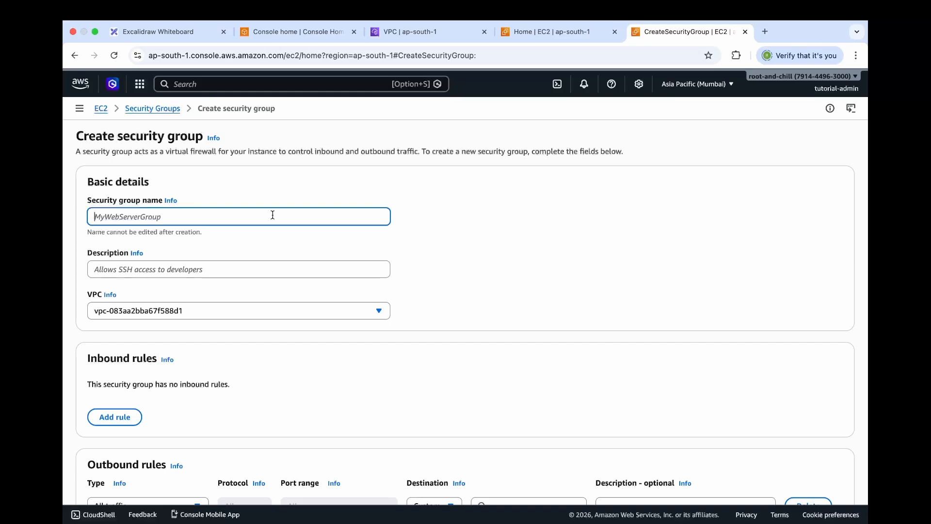
pyautogui.write('ALB-SG')
pyautogui.click(219, 269)
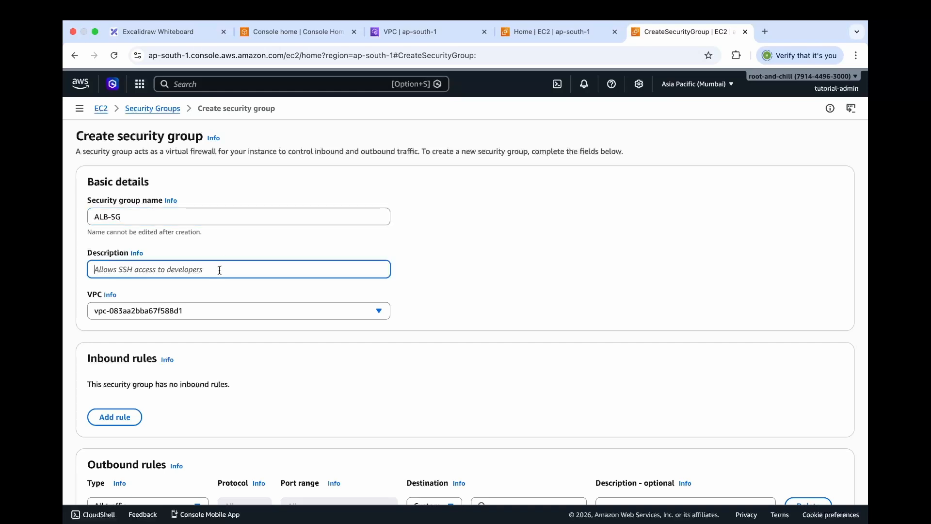
pyautogui.write('.')
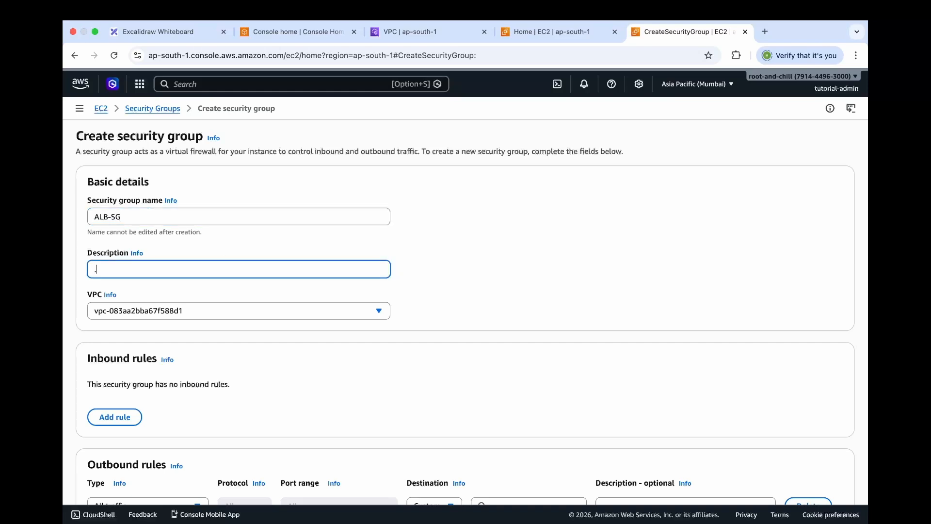
pyautogui.click(188, 311)
pyautogui.click(189, 381)
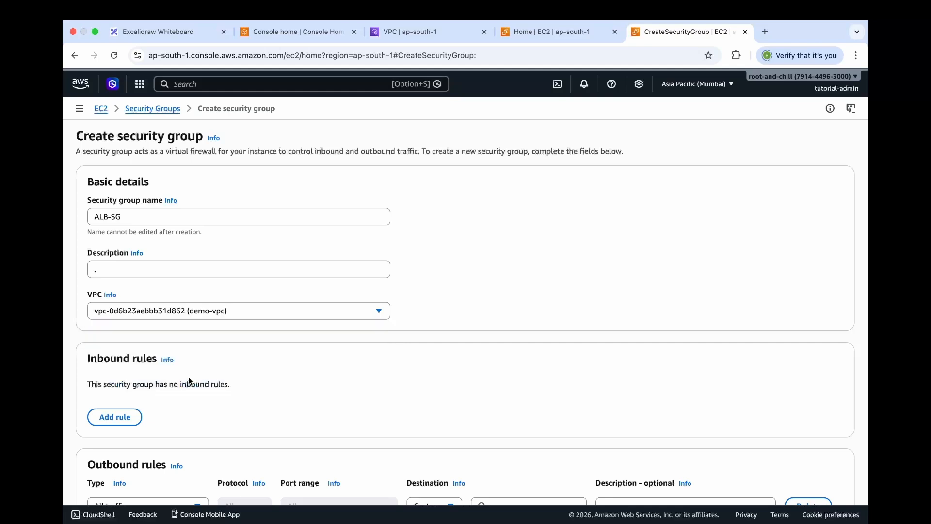
# - Add an inbound HTTP rule to ALB-SG with Anywhere-IPv4 as the source
pyautogui.click(124, 421)
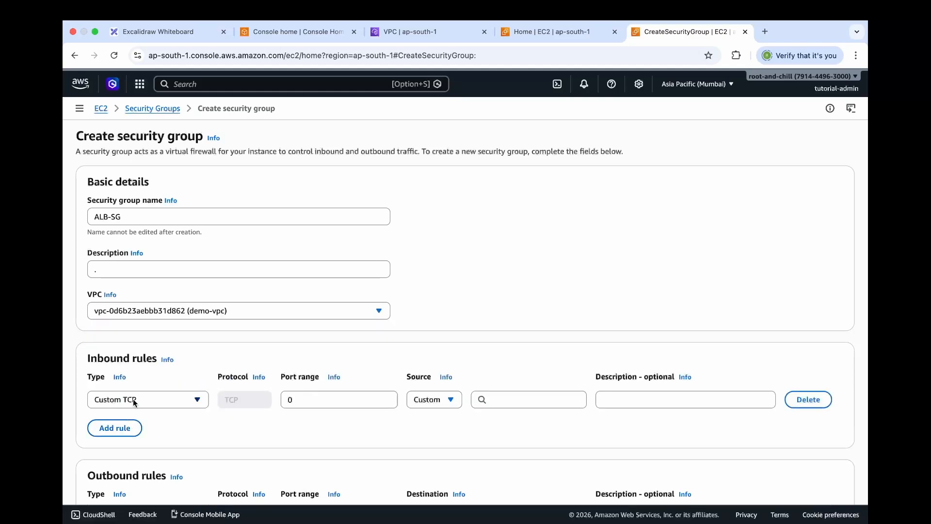
pyautogui.click(134, 400)
pyautogui.click(125, 381)
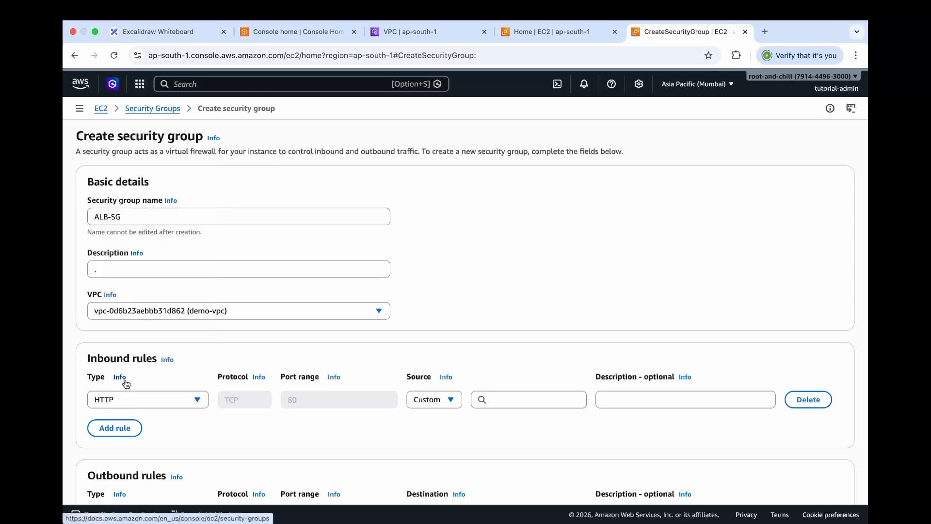
pyautogui.click(442, 402)
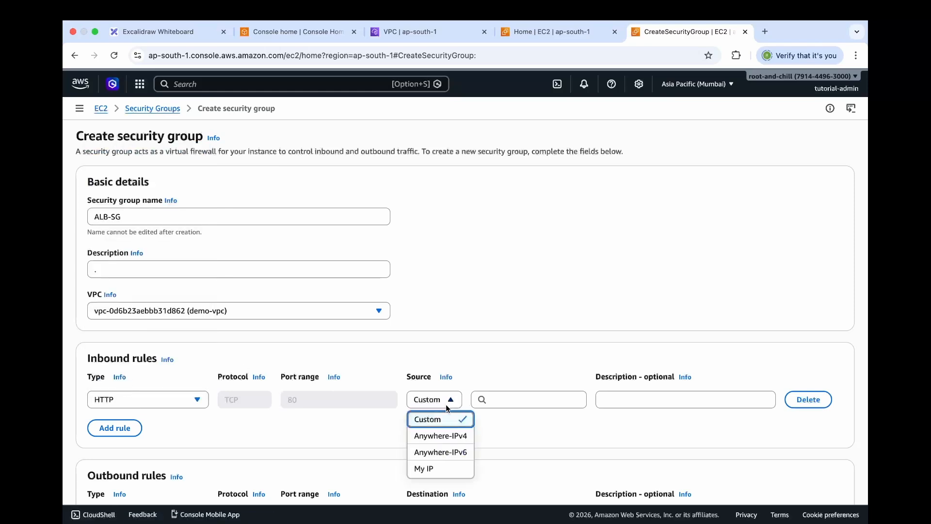
pyautogui.click(444, 437)
# - Create the ALB-SG security group, keeping the default outbound rule and no tags
pyautogui.scroll(-4, 444, 439)
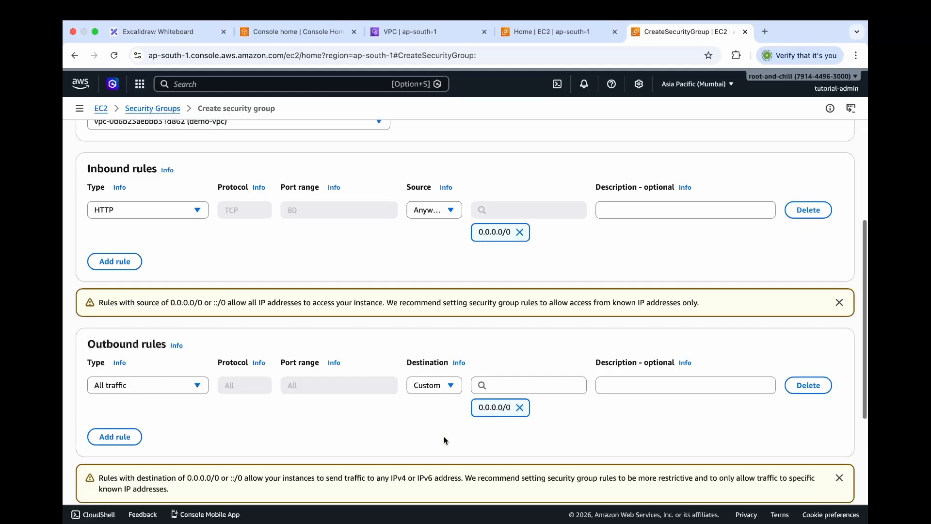
pyautogui.scroll(-3, 443, 435)
pyautogui.scroll(-1, 443, 435)
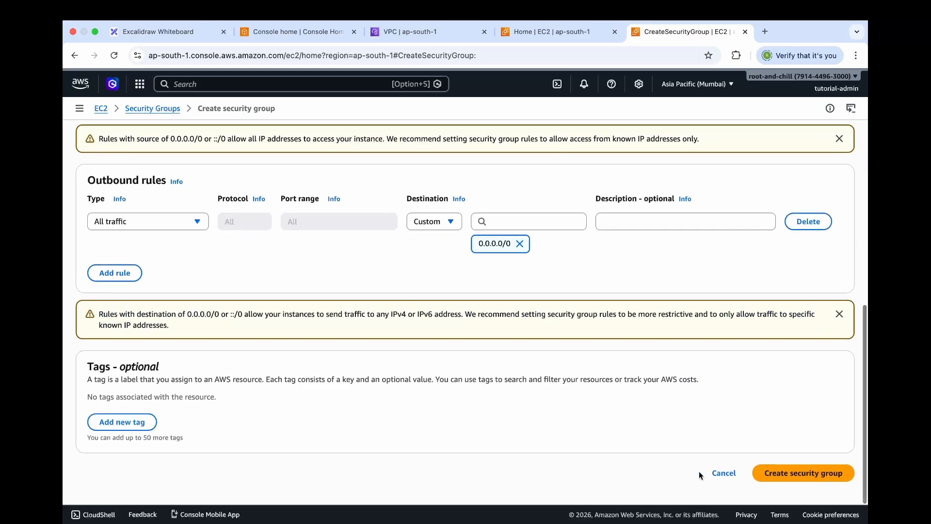
pyautogui.click(804, 475)
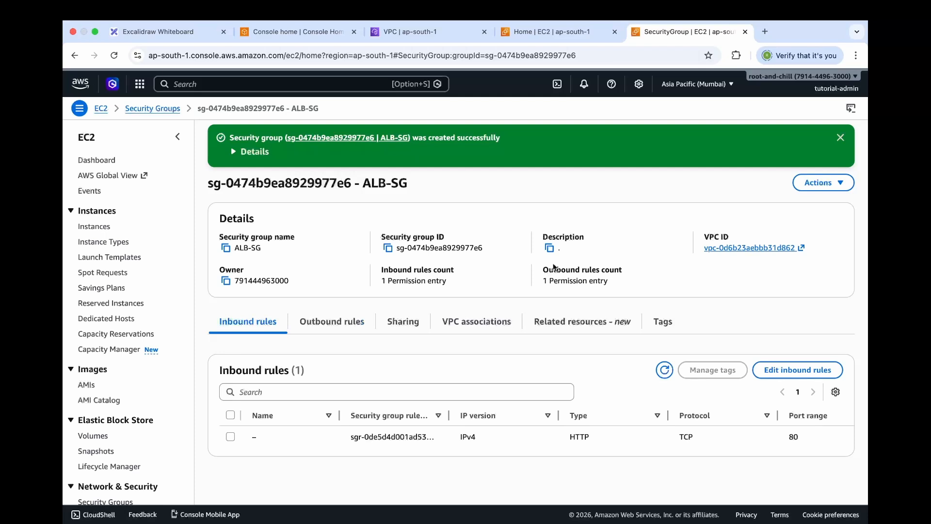
# - Start another security group from the EC2 home tab, named EC2-SG with the description "." in demo-vpc
pyautogui.click(539, 37)
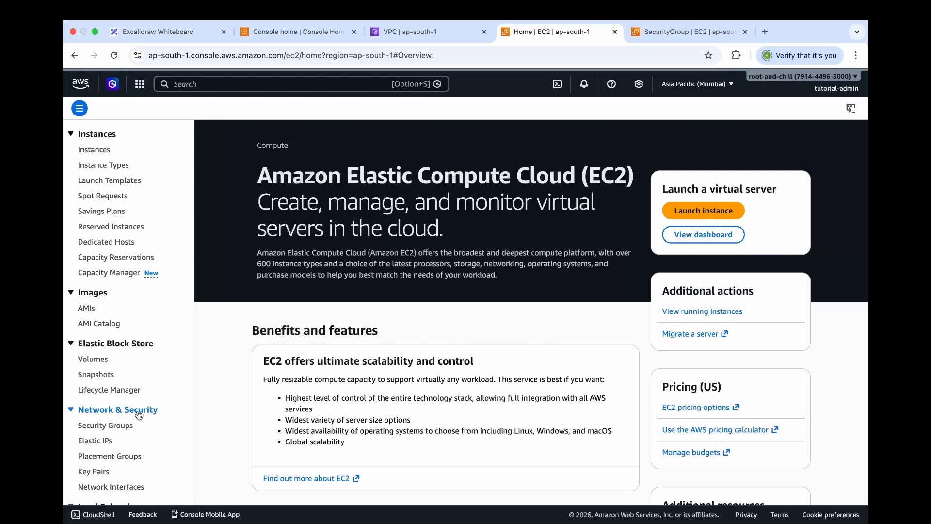
pyautogui.click(121, 430)
pyautogui.click(781, 138)
pyautogui.click(242, 222)
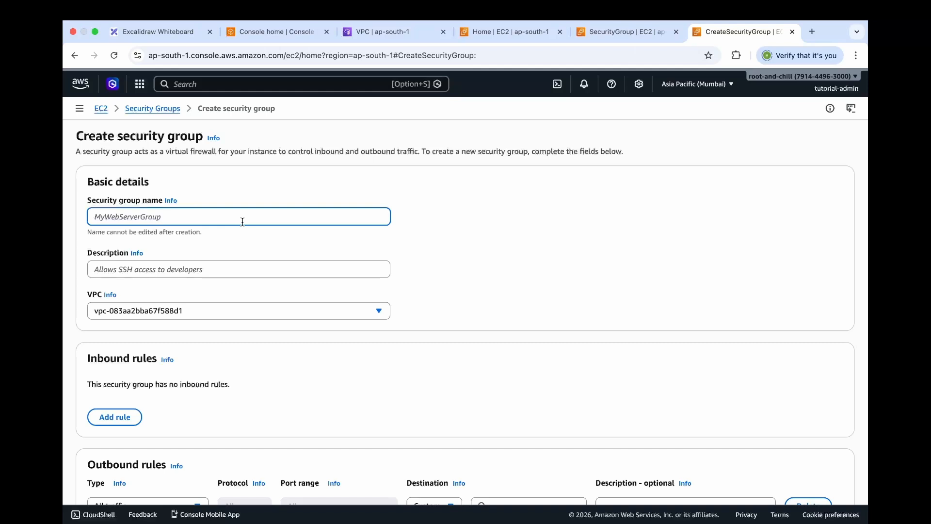
pyautogui.write('EC2-SG')
pyautogui.click(217, 270)
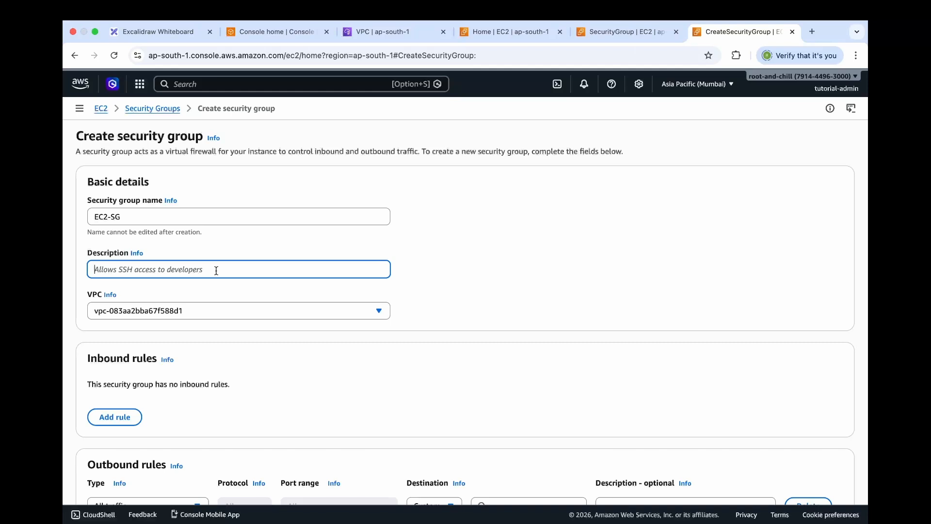
pyautogui.write('.')
pyautogui.click(183, 312)
pyautogui.click(183, 382)
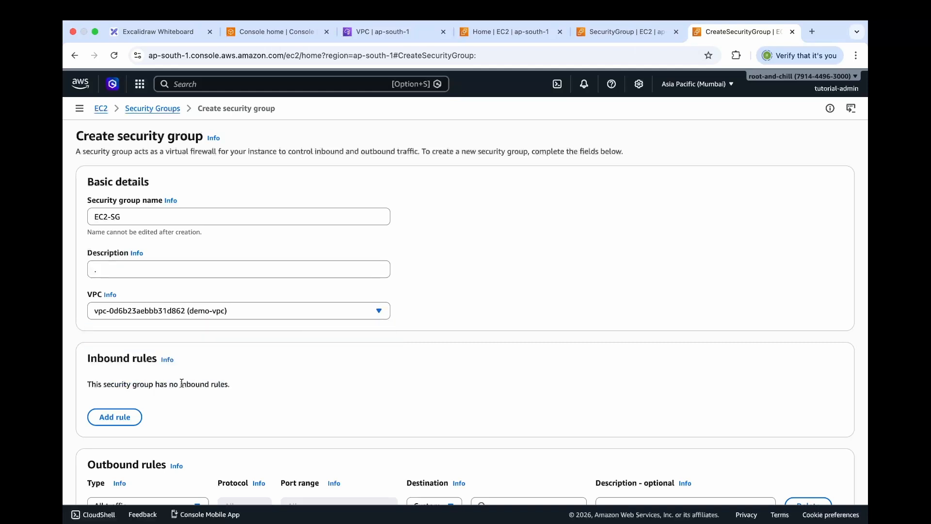
# - Add an inbound HTTP rule to EC2-SG with the ALB-SG security group as its custom source
pyautogui.click(134, 419)
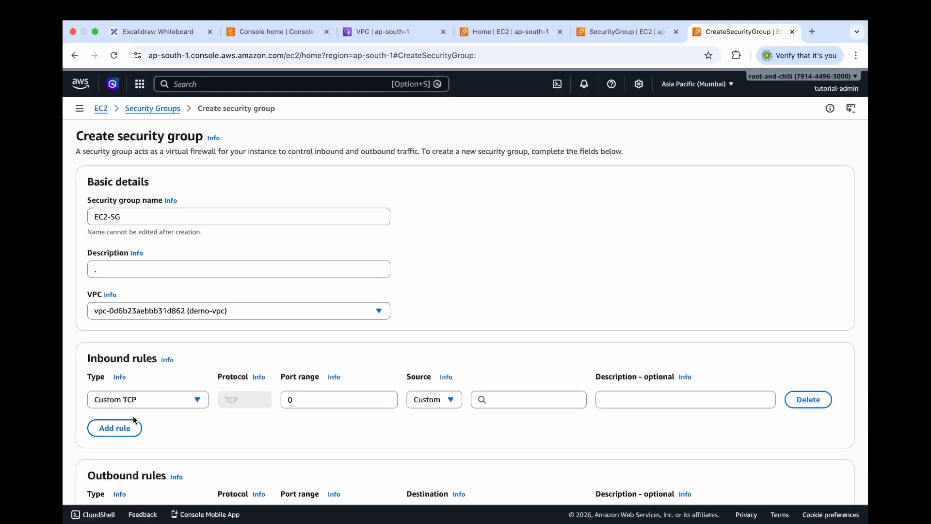
pyautogui.click(135, 397)
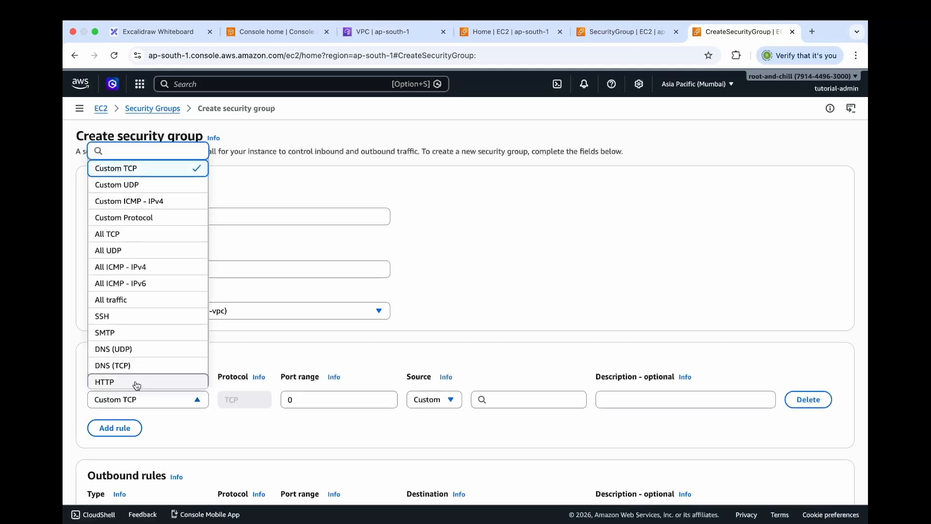
pyautogui.click(135, 381)
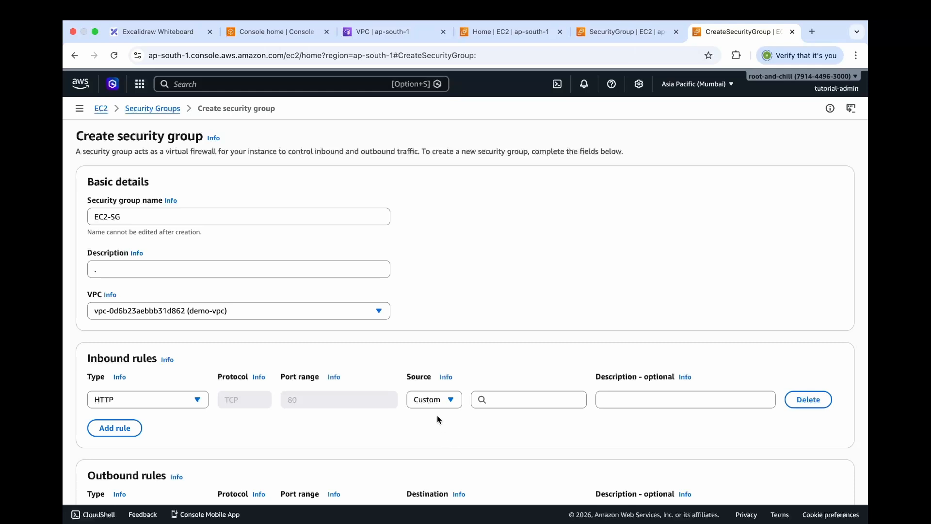
pyautogui.click(509, 403)
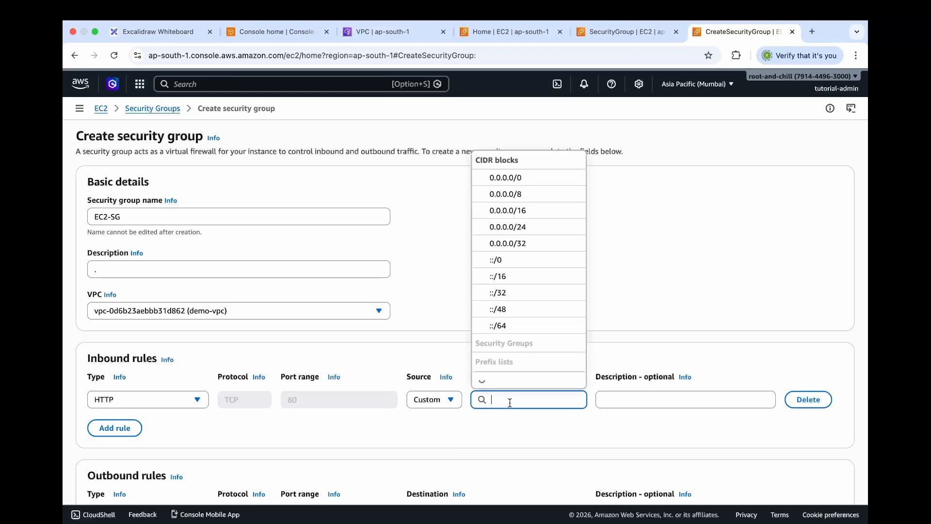
pyautogui.write('alb')
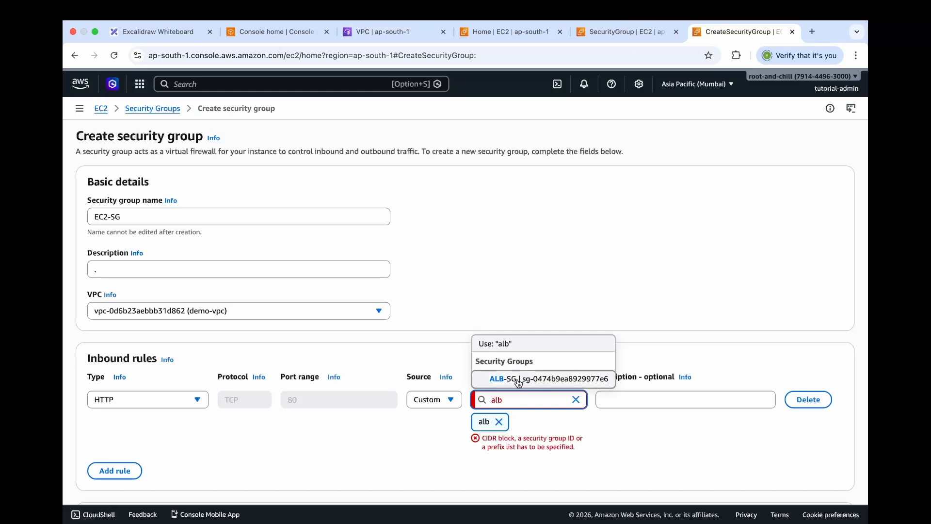
pyautogui.click(518, 381)
# - Create the EC2-SG security group with its default all-traffic outbound rule and no tags
pyautogui.scroll(-4, 375, 422)
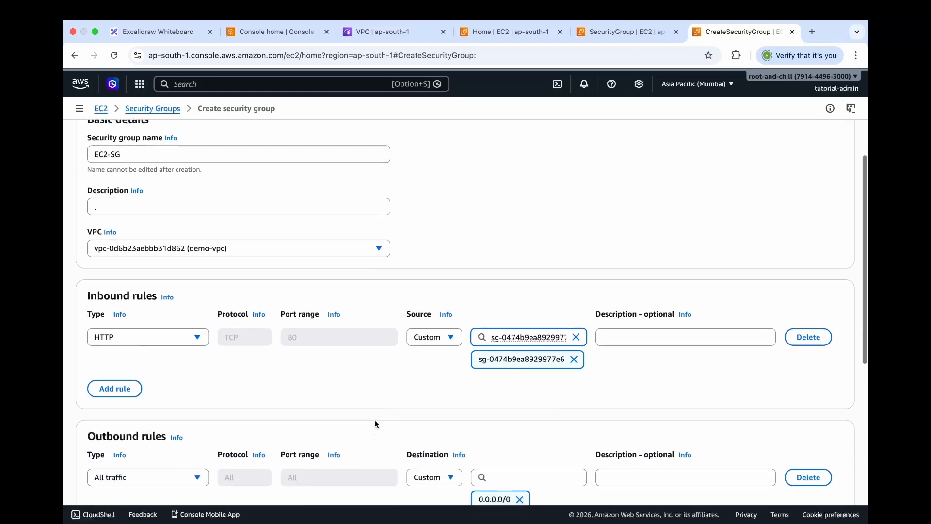
pyautogui.scroll(-1, 374, 420)
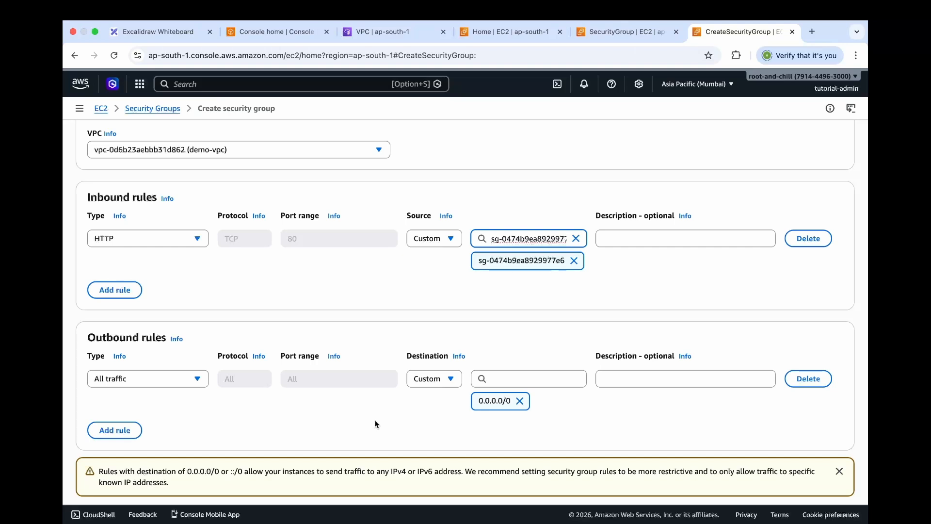
pyautogui.scroll(-5, 375, 424)
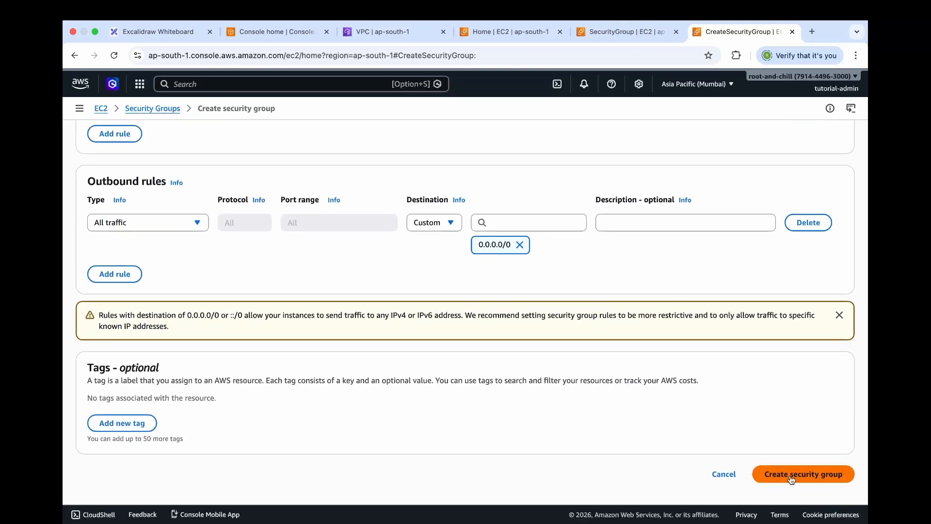
pyautogui.click(792, 478)
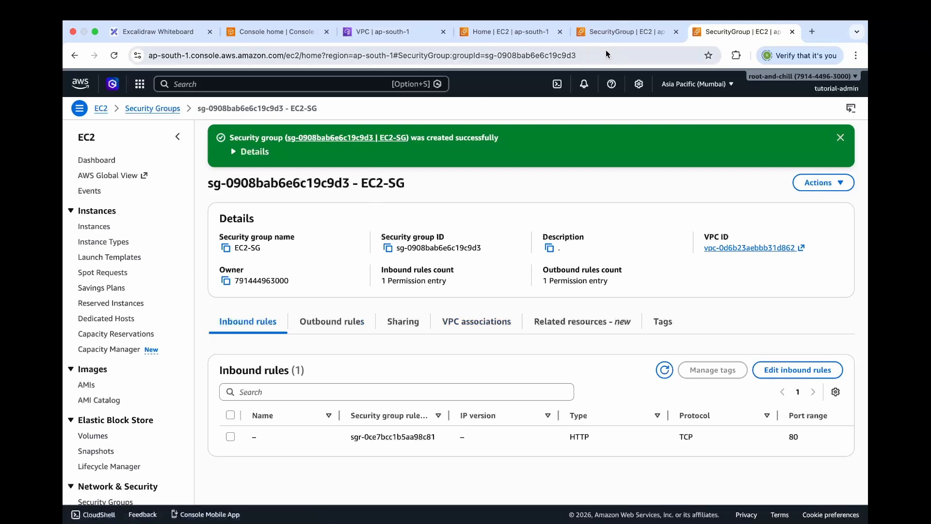
# - Open the outbound rules of ALB-SG for editing and delete the all-traffic rule to 0.0.0.0/0
pyautogui.click(618, 34)
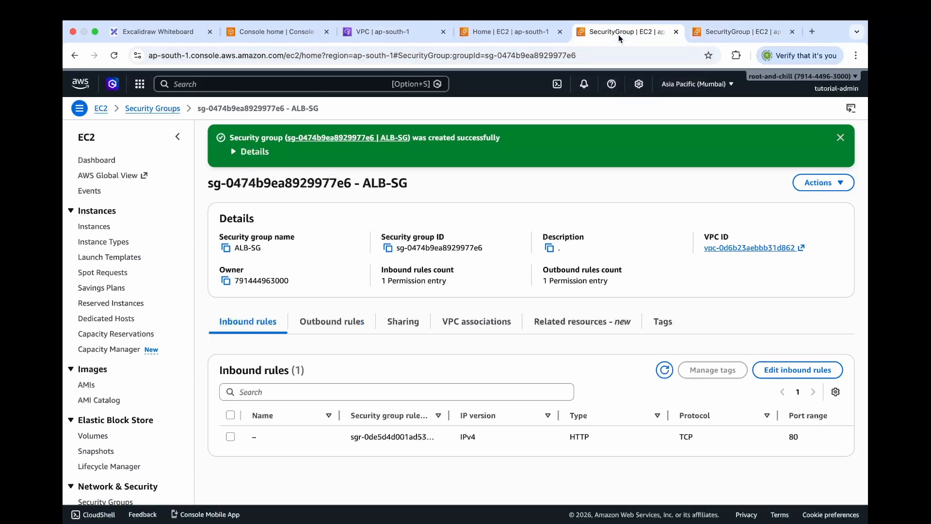
pyautogui.click(329, 327)
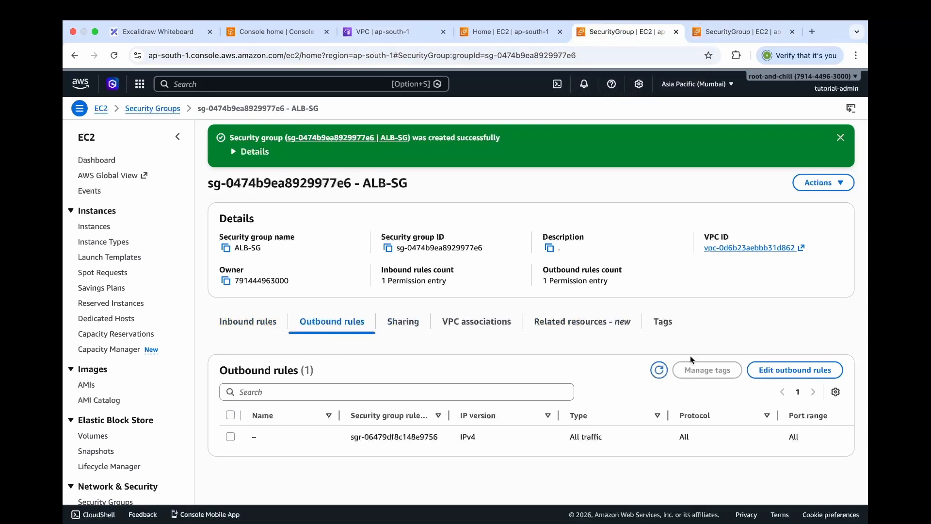
pyautogui.click(770, 372)
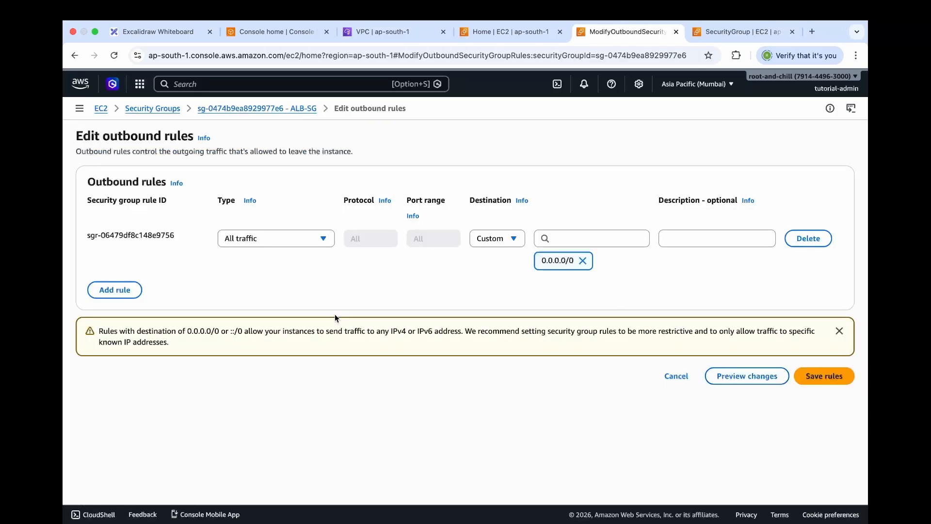
pyautogui.click(813, 240)
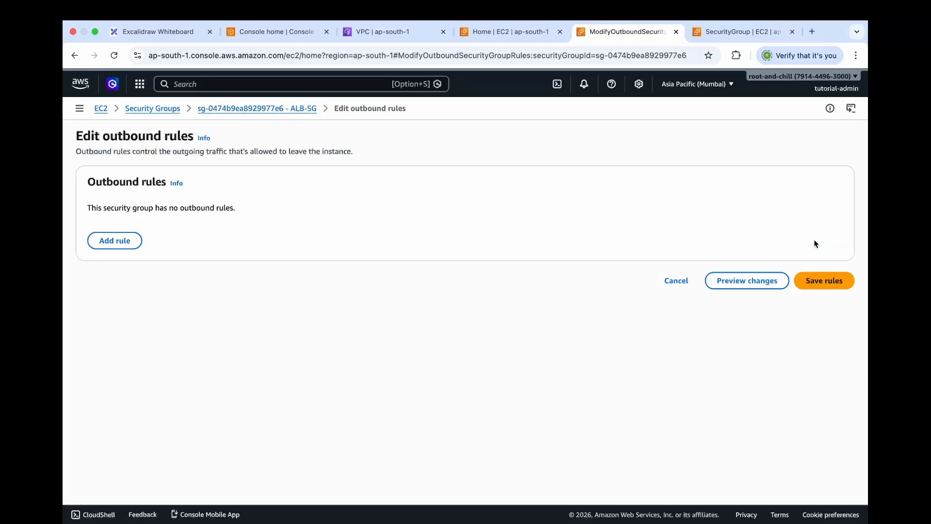
# - Add an outbound HTTP rule to ALB-SG with the EC2-SG security group as its custom destination, and save the rules
pyautogui.click(120, 240)
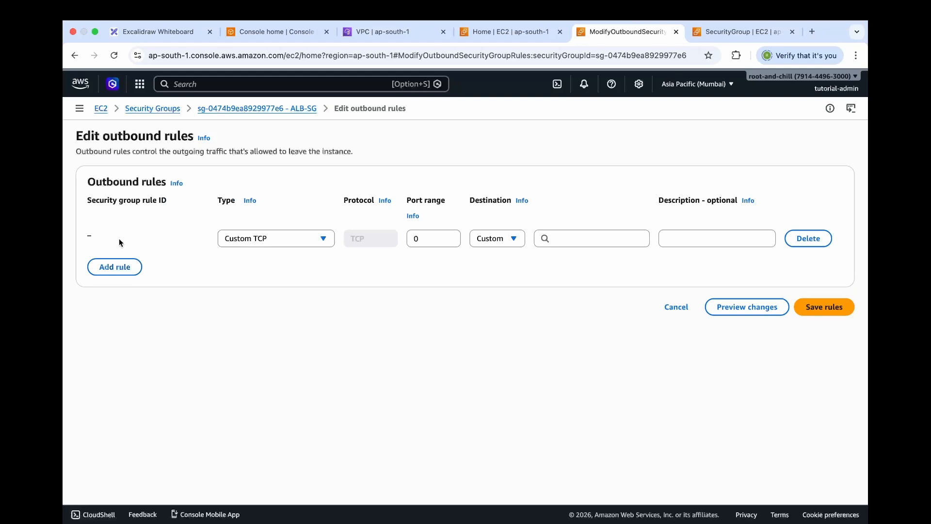
pyautogui.click(241, 239)
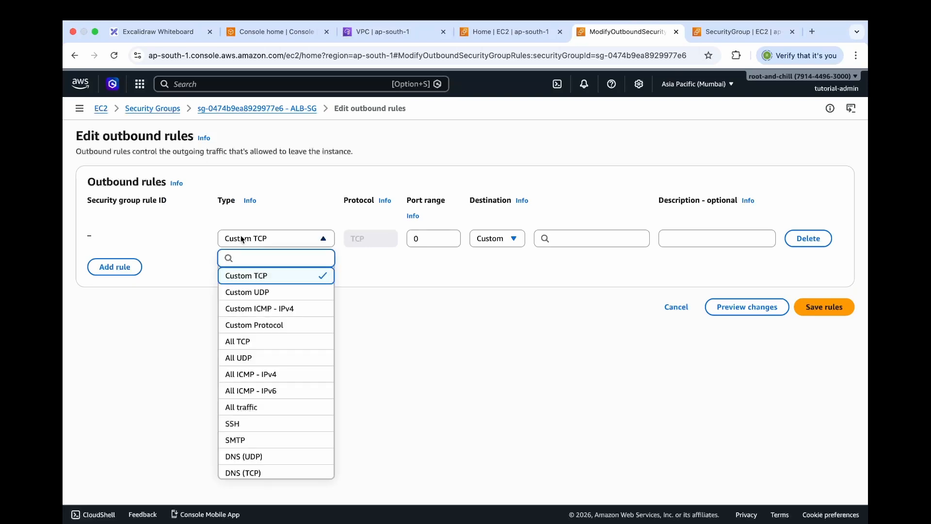
pyautogui.write('http')
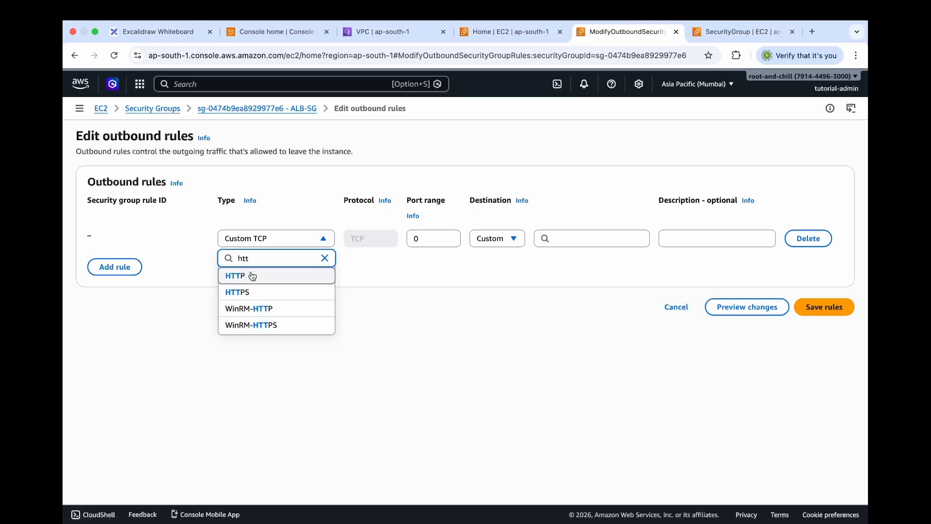
pyautogui.click(249, 275)
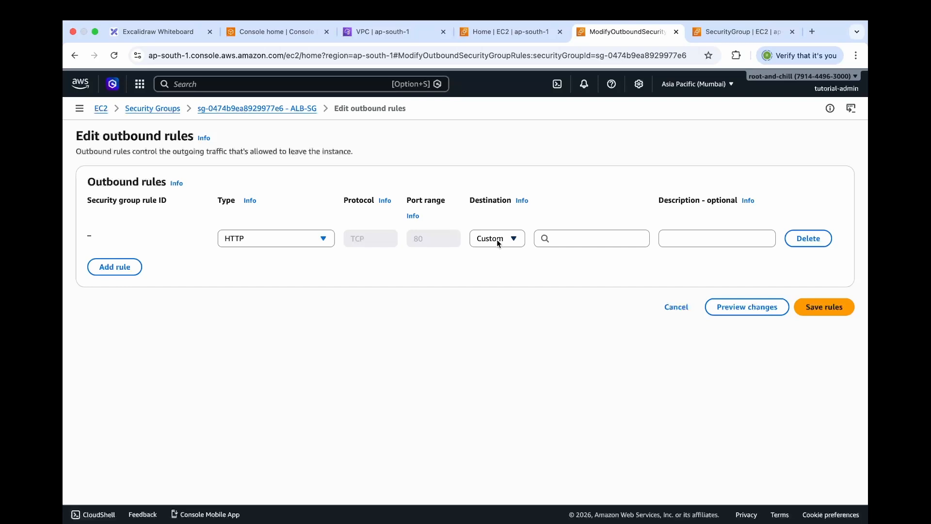
pyautogui.click(575, 238)
pyautogui.write('ec2')
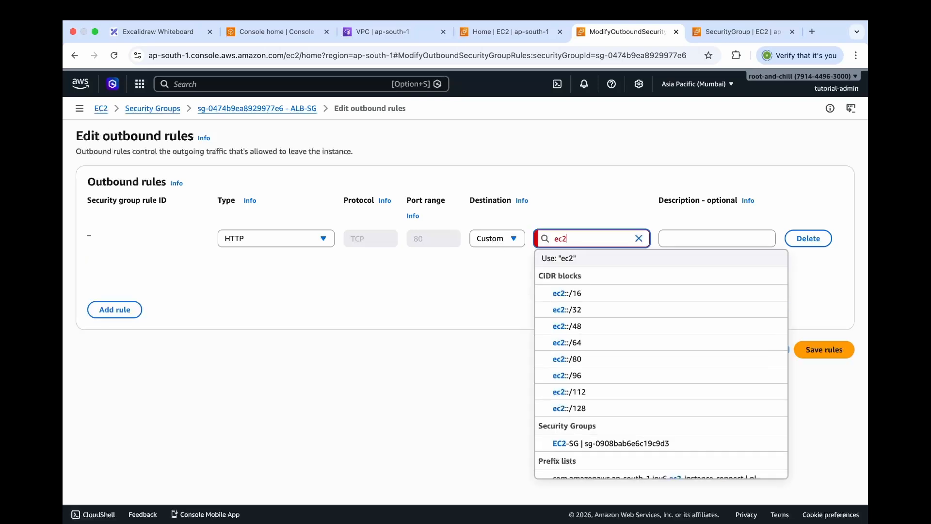
pyautogui.write('-0908bab6e6c19c9')
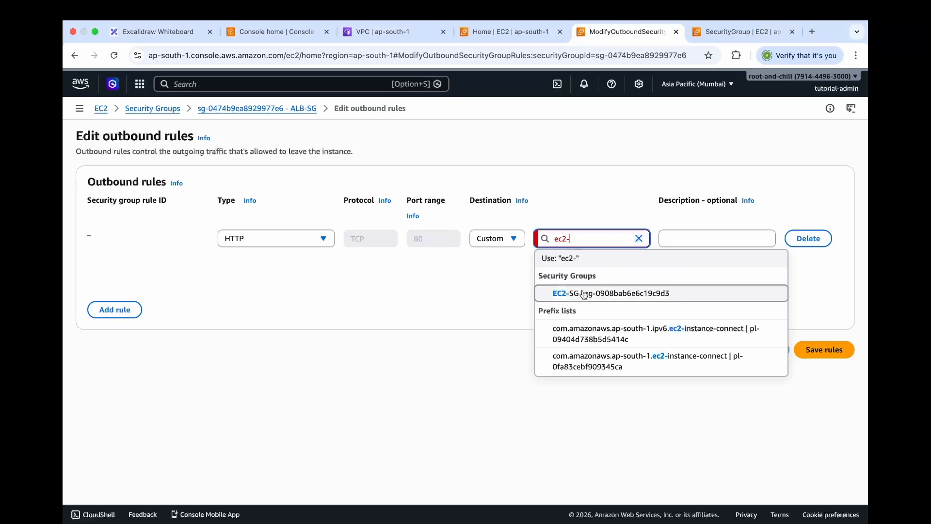
pyautogui.click(582, 294)
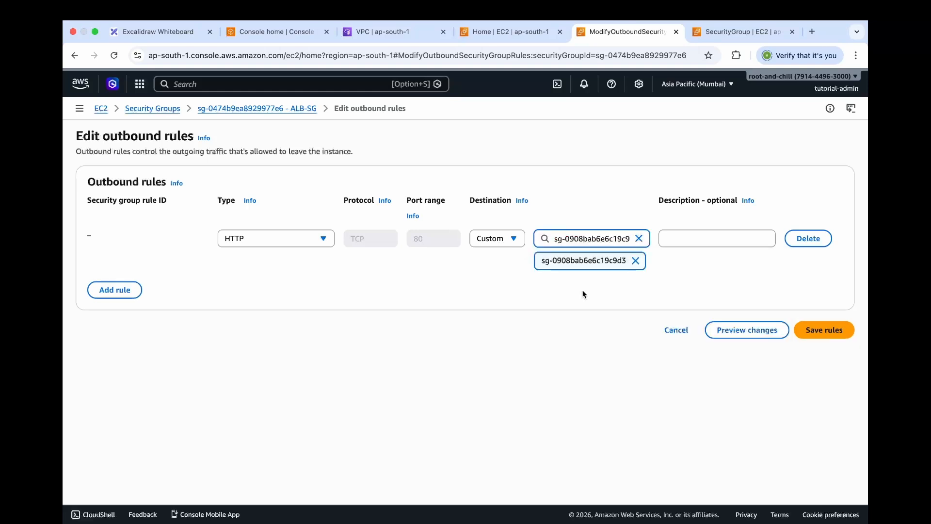
pyautogui.click(818, 331)
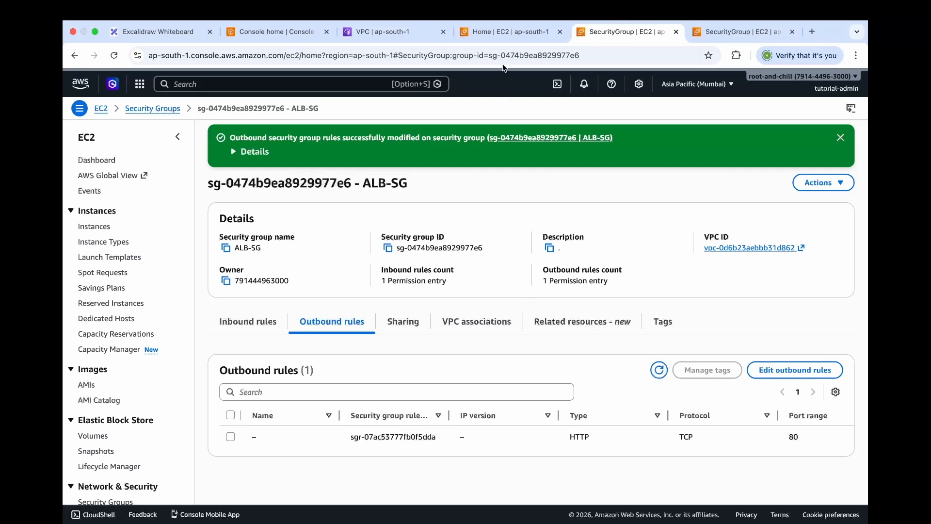
# - Start launching an EC2 instance from the EC2 home tab without a walkthrough and name it Server 1
pyautogui.click(496, 31)
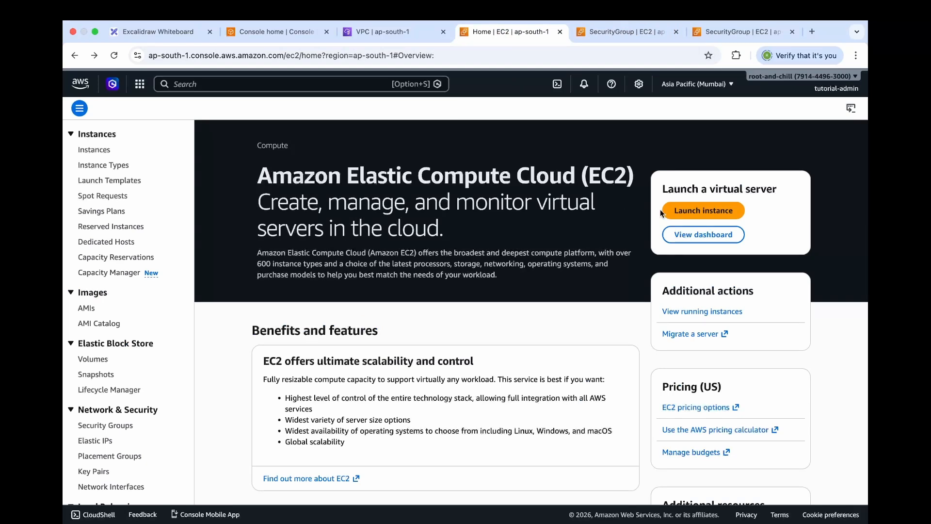
pyautogui.click(690, 212)
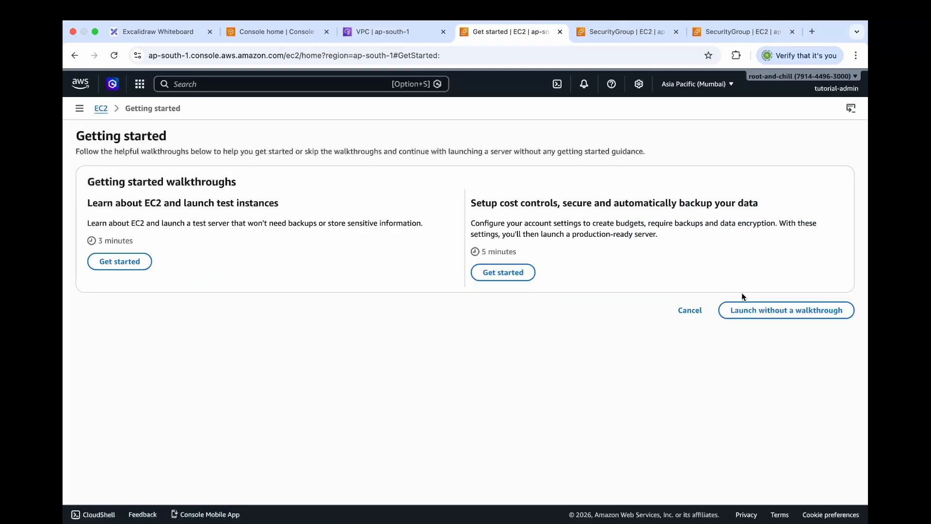
pyautogui.click(746, 310)
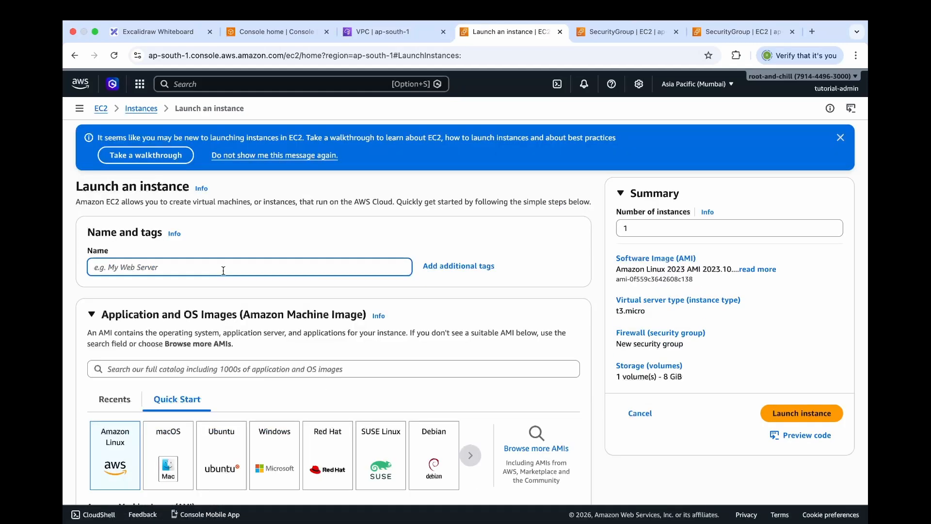
pyautogui.write('Server 1')
pyautogui.click(275, 294)
# - Keep the Amazon Linux 2023 image and t3.micro instance type, and choose to proceed without a key pair
pyautogui.scroll(-3, 194, 315)
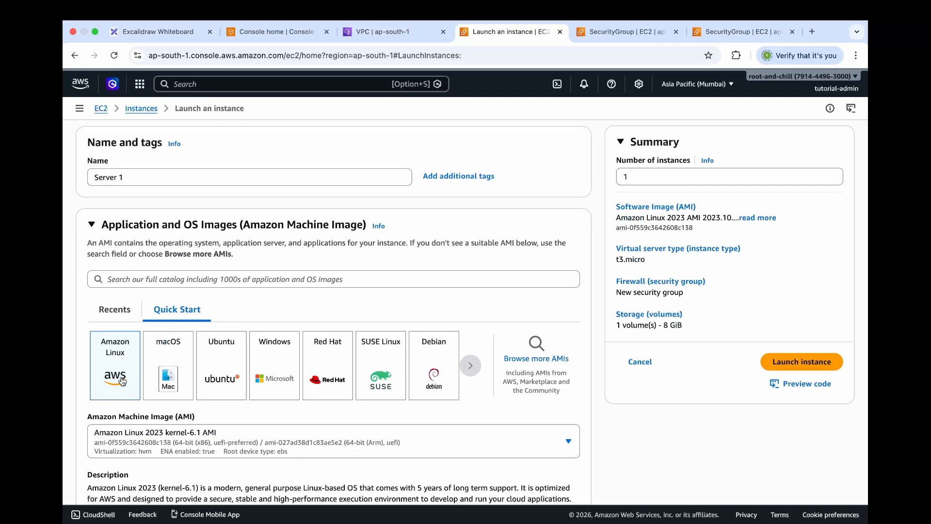
pyautogui.scroll(-10, 122, 382)
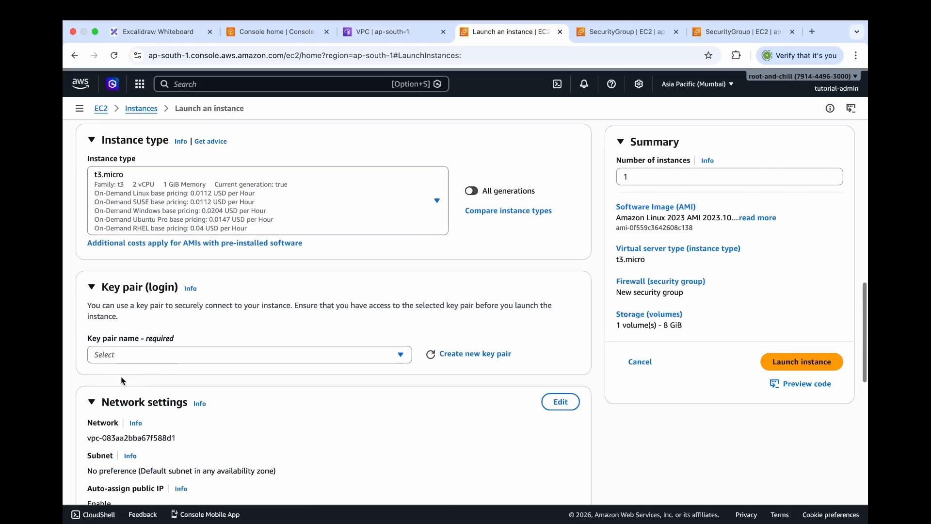
pyautogui.click(124, 353)
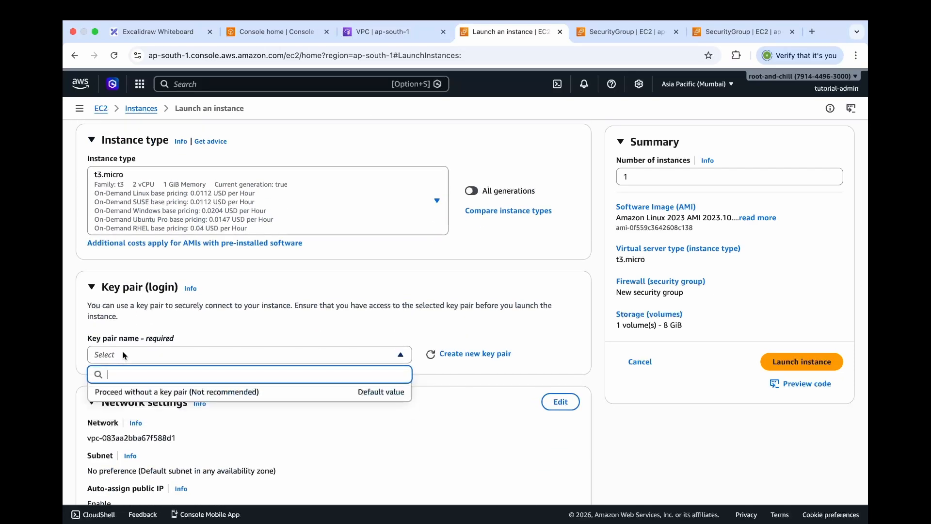
pyautogui.click(131, 392)
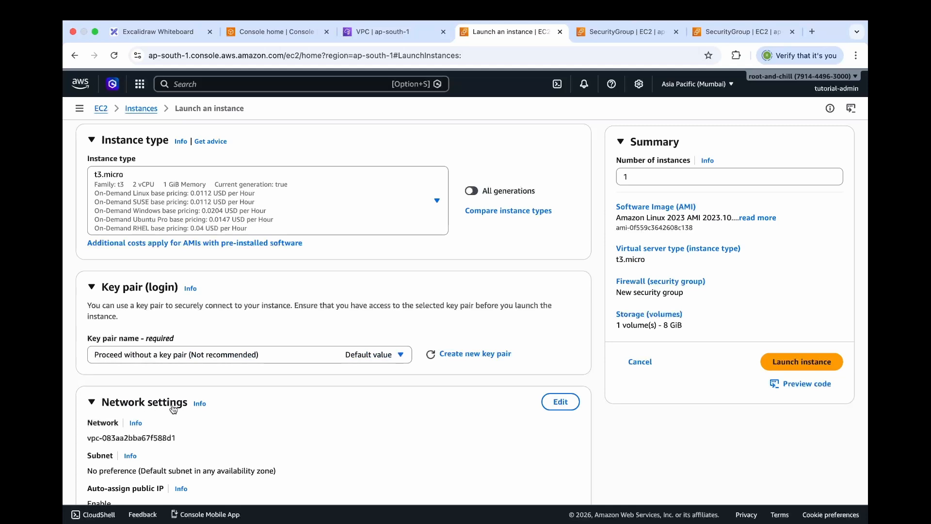
# - Edit the instance's network settings to use demo-vpc and the subnet demo-subnet-public1-ap-south-1a
pyautogui.click(550, 398)
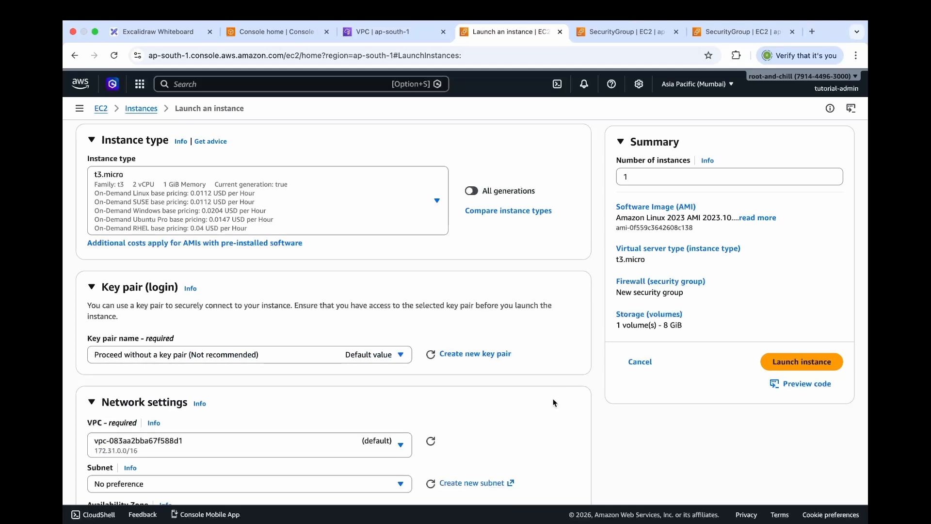
pyautogui.scroll(-1, 390, 403)
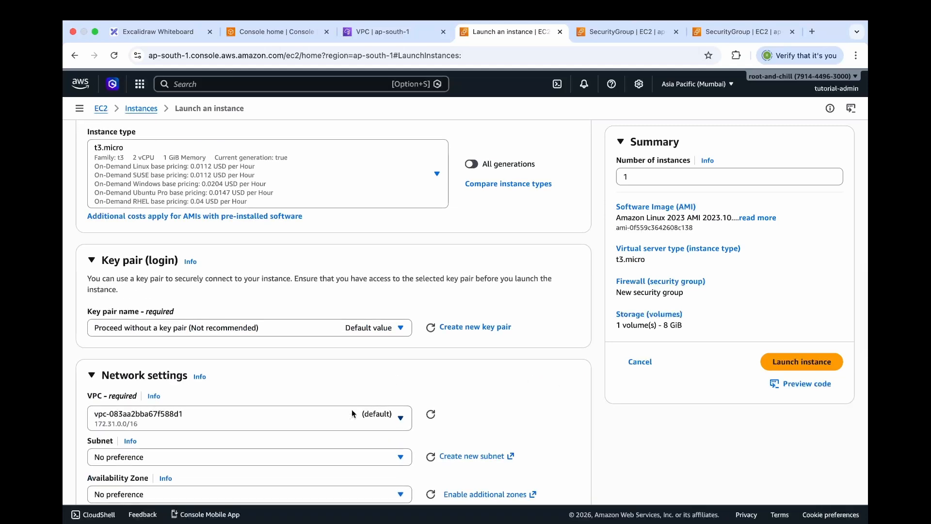
pyautogui.click(324, 426)
pyautogui.click(309, 389)
pyautogui.scroll(-2, 309, 390)
pyautogui.scroll(-5, 309, 391)
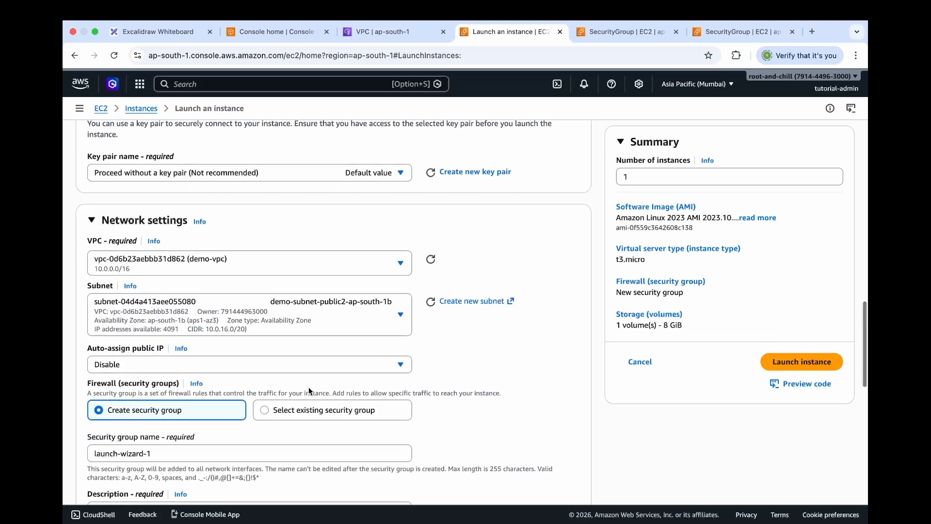
pyautogui.click(310, 322)
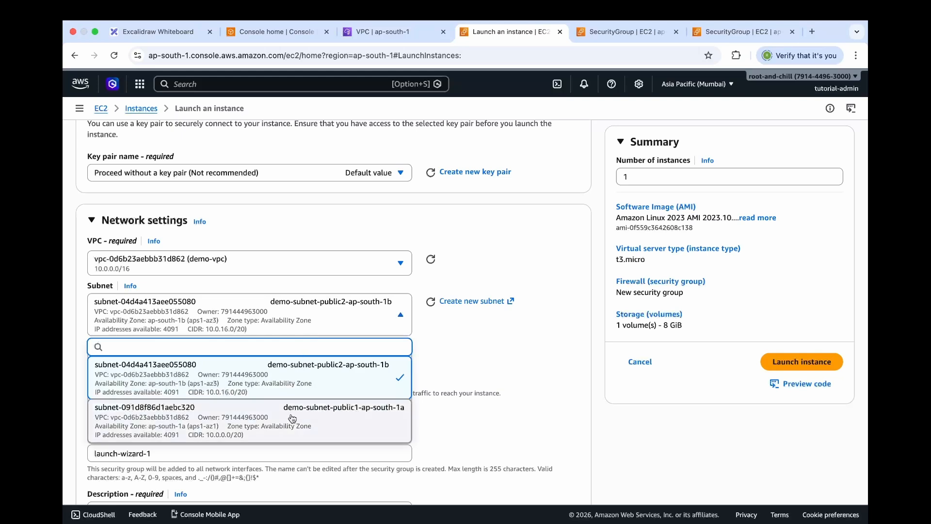
pyautogui.click(359, 419)
# - Enable auto-assign public IP and assign the existing security group EC2-SG to the instance
pyautogui.click(156, 365)
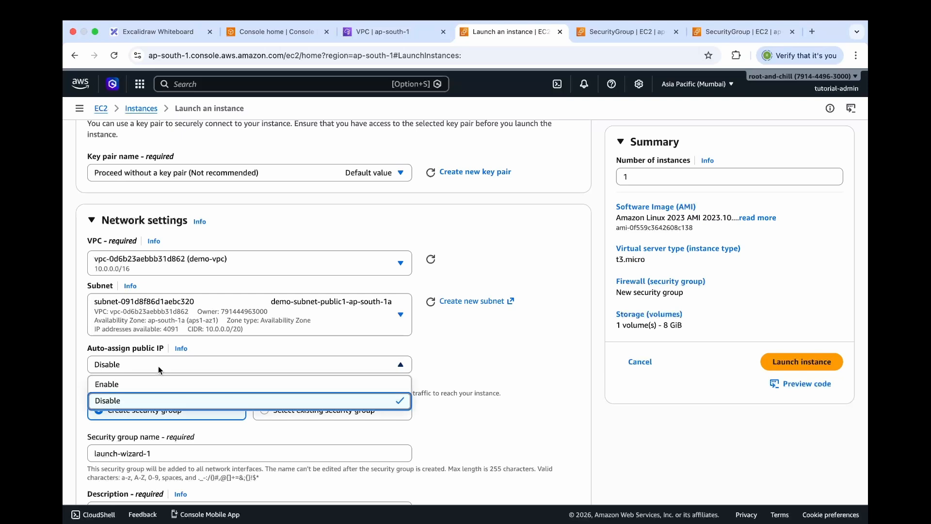
pyautogui.click(153, 385)
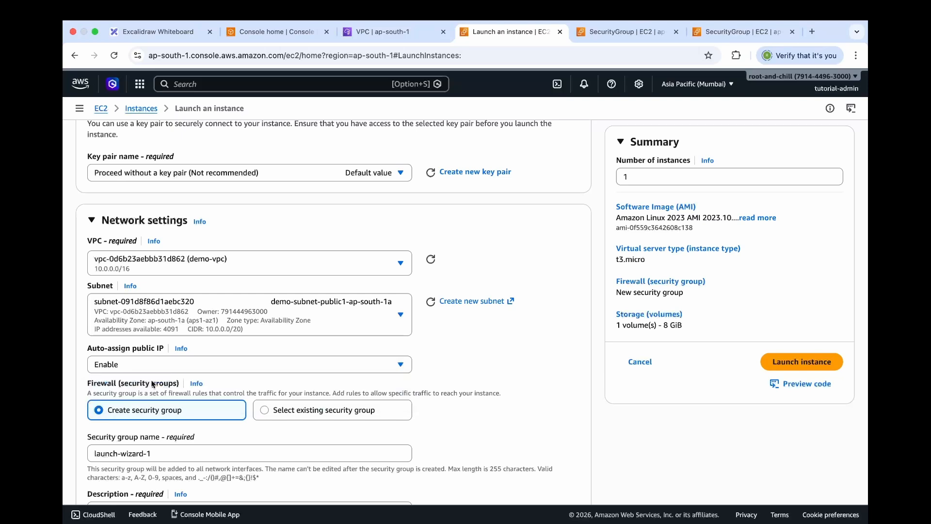
pyautogui.click(288, 413)
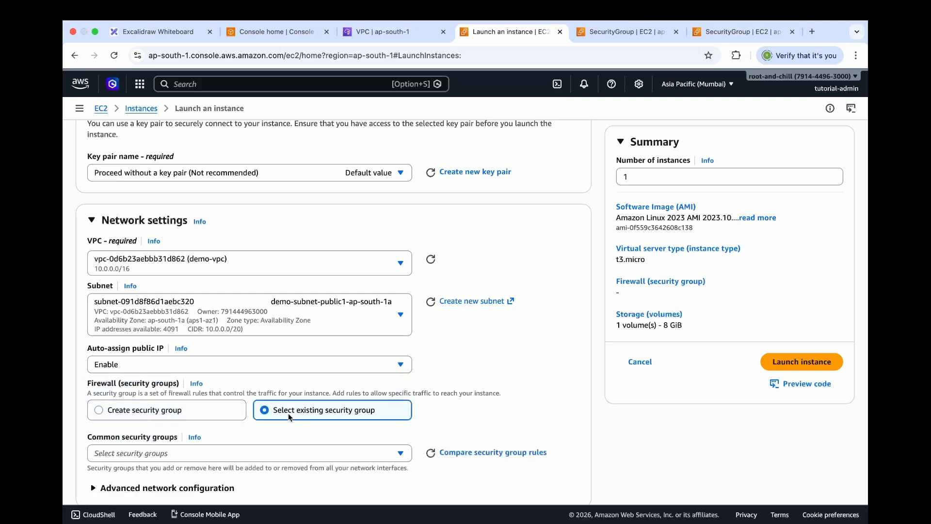
pyautogui.scroll(-1, 275, 449)
pyautogui.click(272, 441)
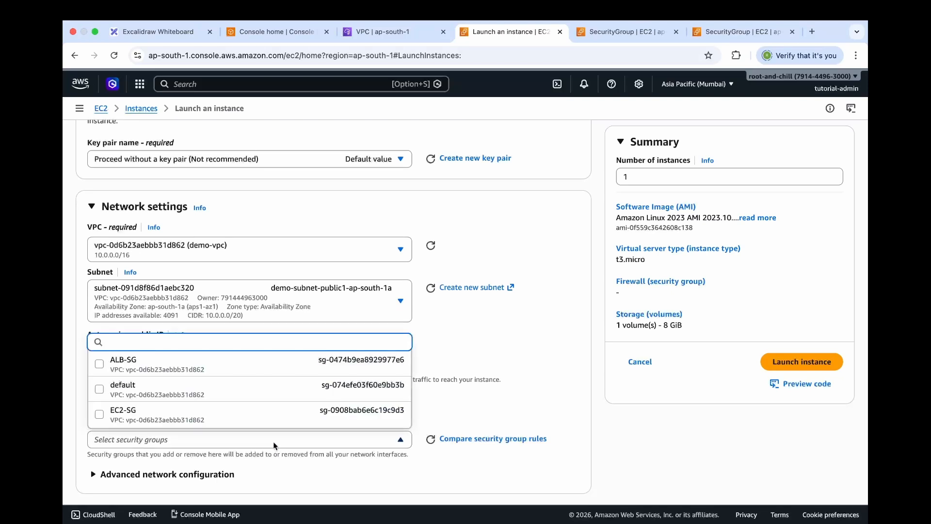
pyautogui.click(115, 416)
# - Enter bash user data that runs yum update, installs, enables and starts httpd, and writes "Hello from $(hostname)" to /var/www/html/index.html; launch the instance
pyautogui.scroll(-10, 175, 485)
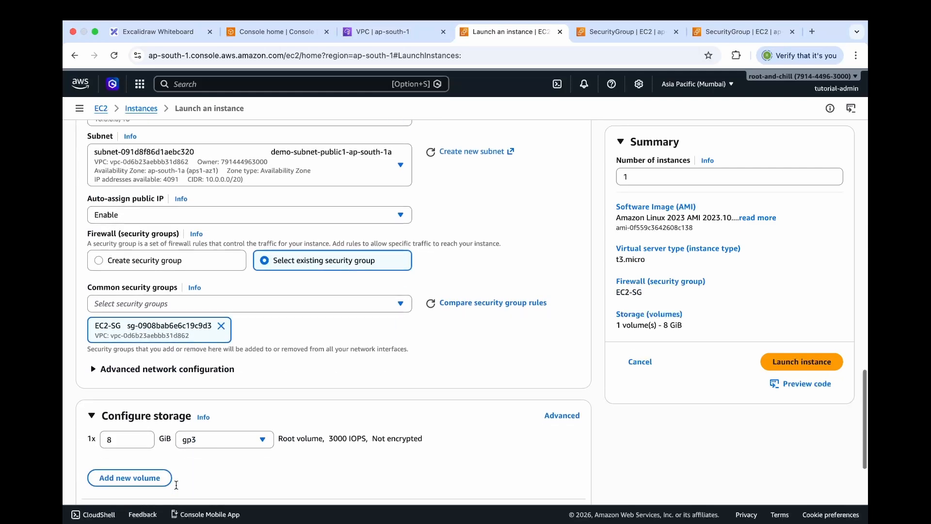
pyautogui.click(154, 467)
pyautogui.scroll(-10, 153, 471)
pyautogui.scroll(-20, 153, 471)
pyautogui.click(181, 364)
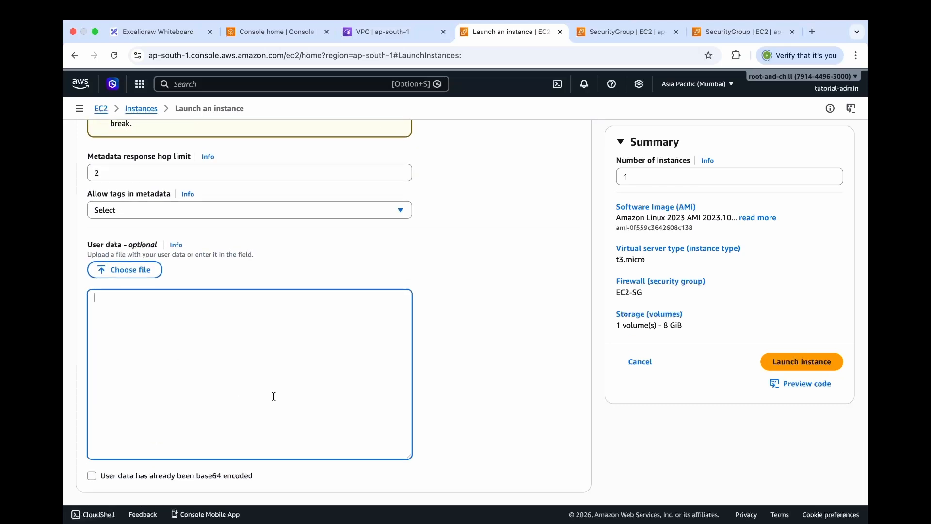
pyautogui.write('#!/bin/bash yum update -y yum install -y httpd systemctl enable httpd systemctl start httpd echo "Hello from $(hostname)" > /var/www/html/index.html')
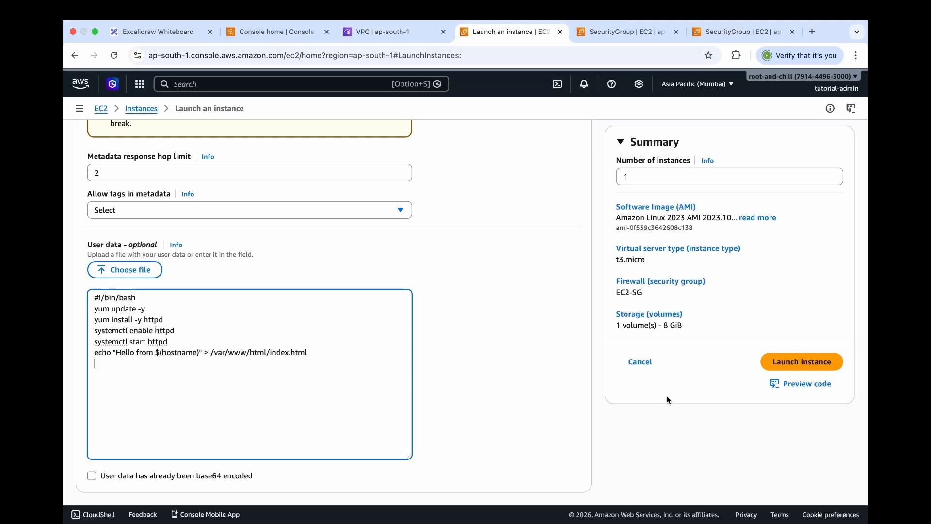
pyautogui.click(768, 370)
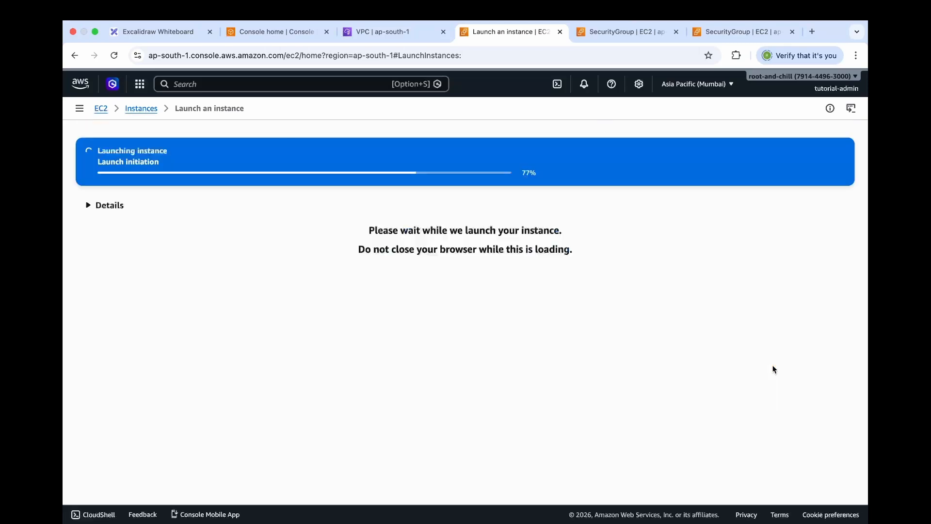
# - Start launching another EC2 instance from the instances list and name it Server 1
pyautogui.click(143, 109)
pyautogui.click(785, 137)
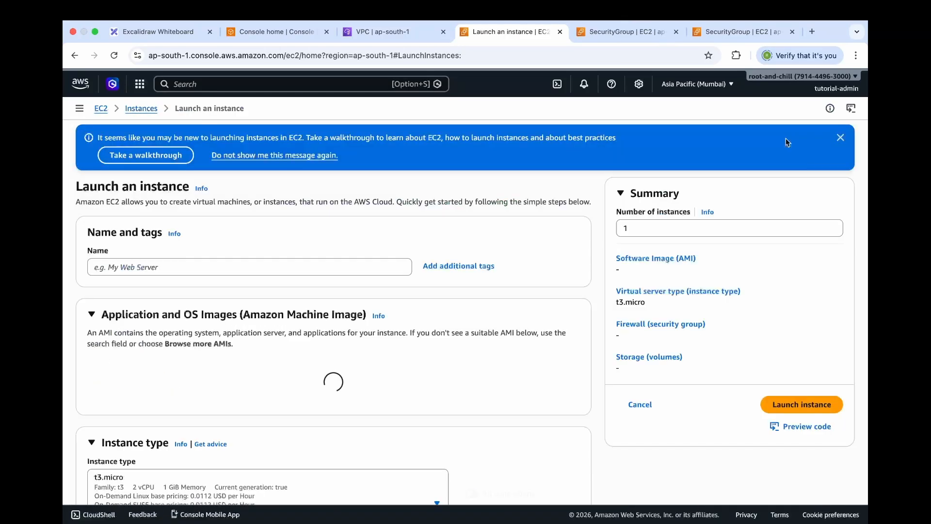
pyautogui.click(253, 268)
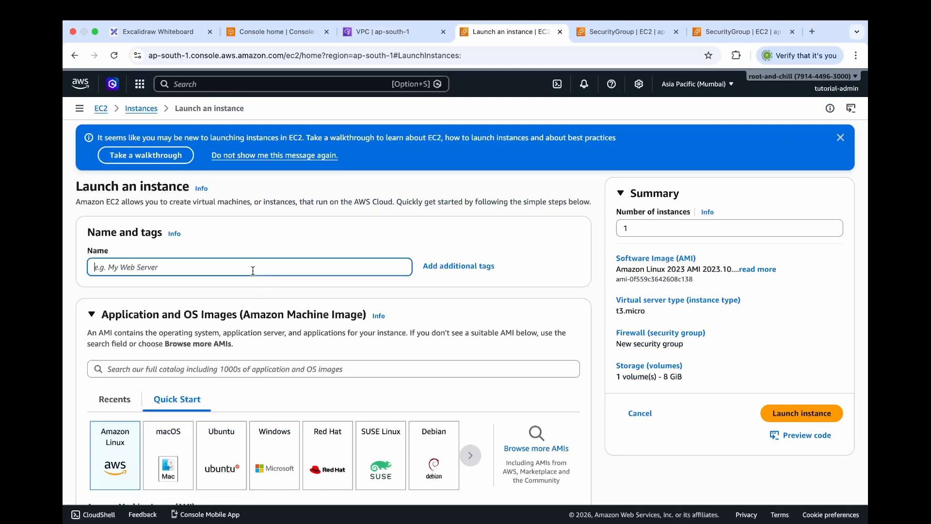
pyautogui.write('Server 1')
# - Keep the Amazon Linux image and t3.micro type, and choose to proceed without a key pair
pyautogui.scroll(-1, 150, 362)
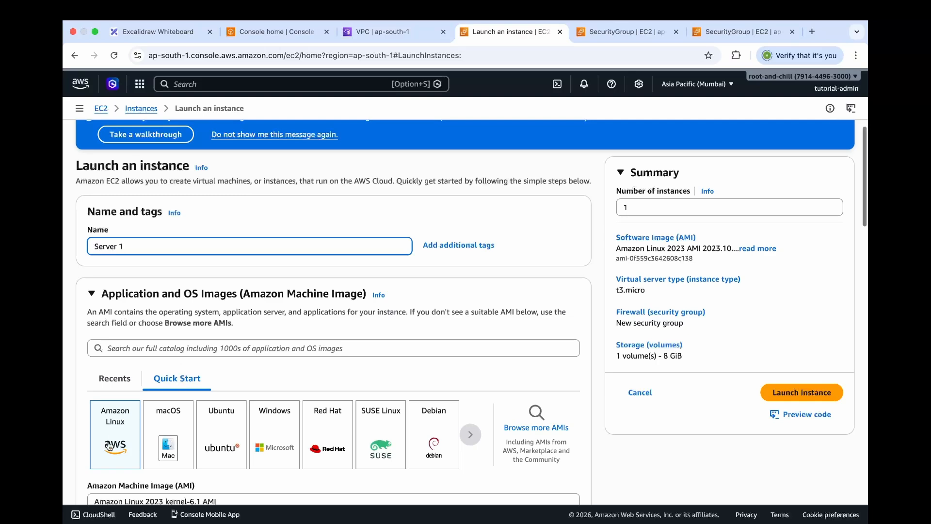
pyautogui.scroll(-8, 110, 446)
pyautogui.scroll(-3, 108, 441)
pyautogui.click(137, 402)
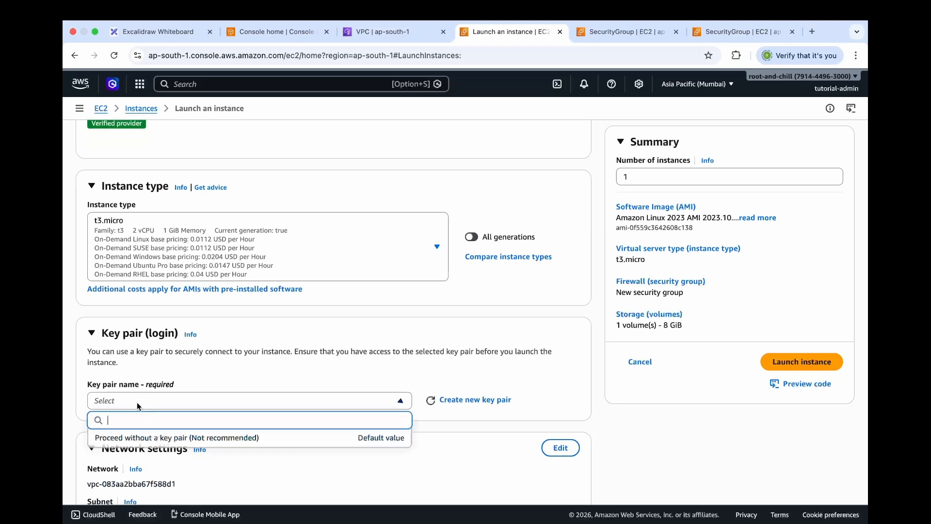
pyautogui.click(137, 437)
# - Edit the network settings to place the instance in demo-vpc and the subnet demo-subnet-public2-ap-south-1b
pyautogui.scroll(-3, 506, 328)
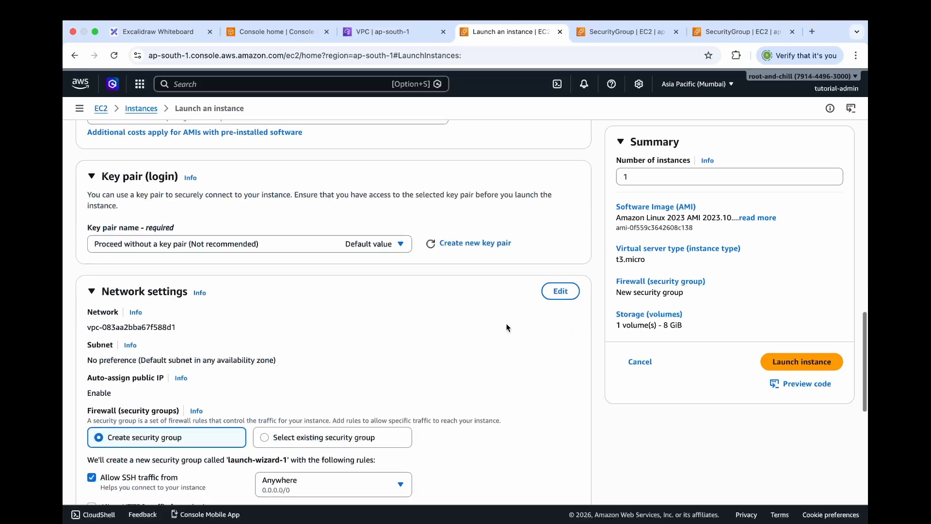
pyautogui.click(559, 294)
pyautogui.click(289, 339)
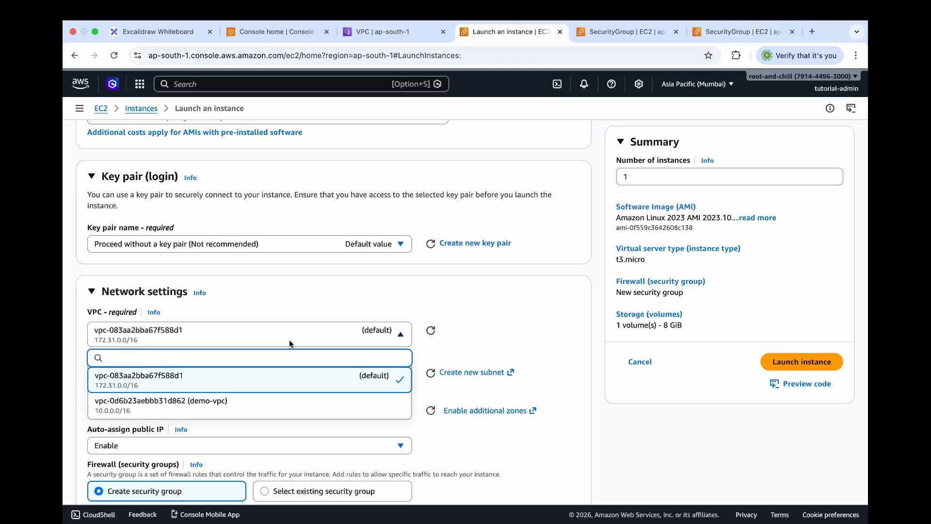
pyautogui.click(246, 403)
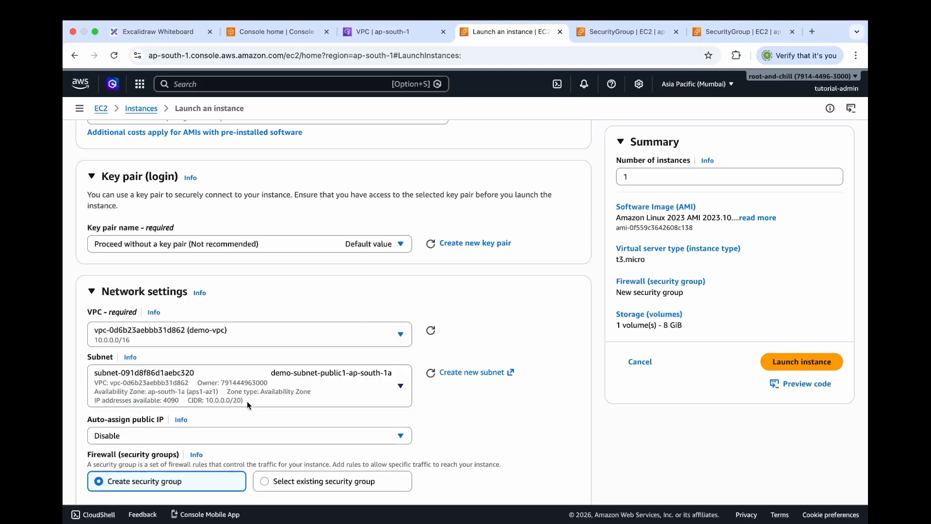
pyautogui.click(280, 394)
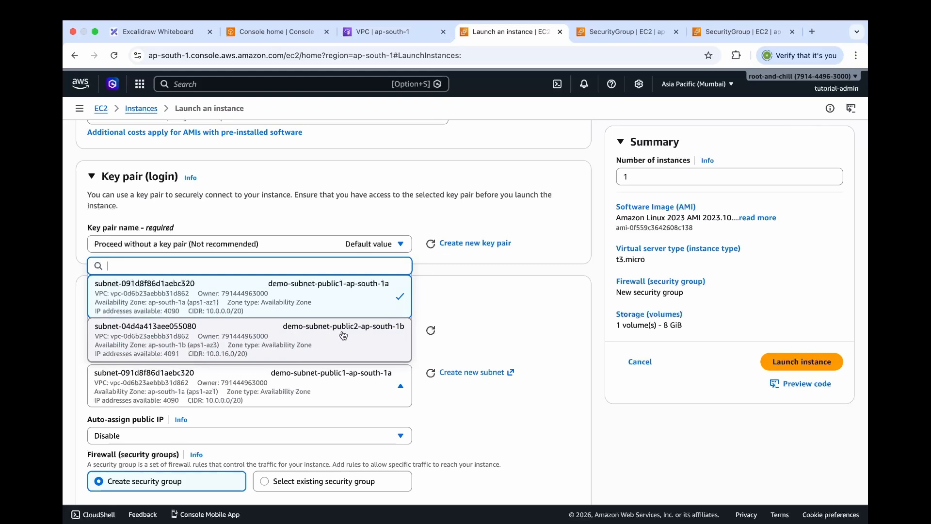
pyautogui.click(365, 334)
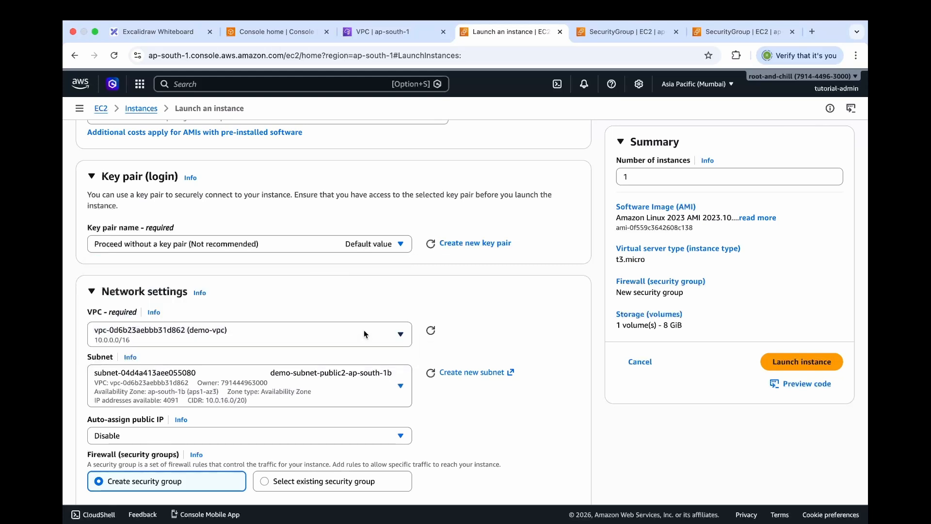
# - Enable auto-assign public IP for the second instance and attach the existing security group EC2-SG
pyautogui.scroll(-1, 266, 378)
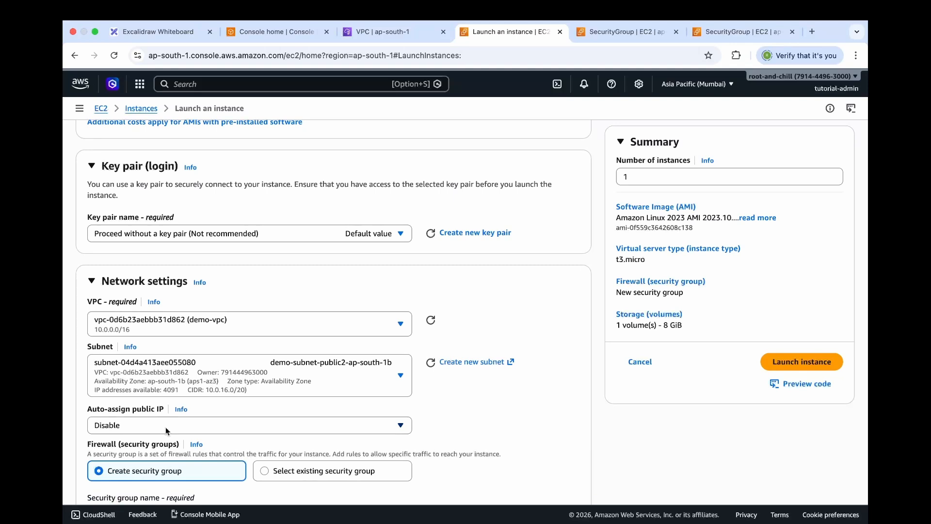
pyautogui.click(165, 427)
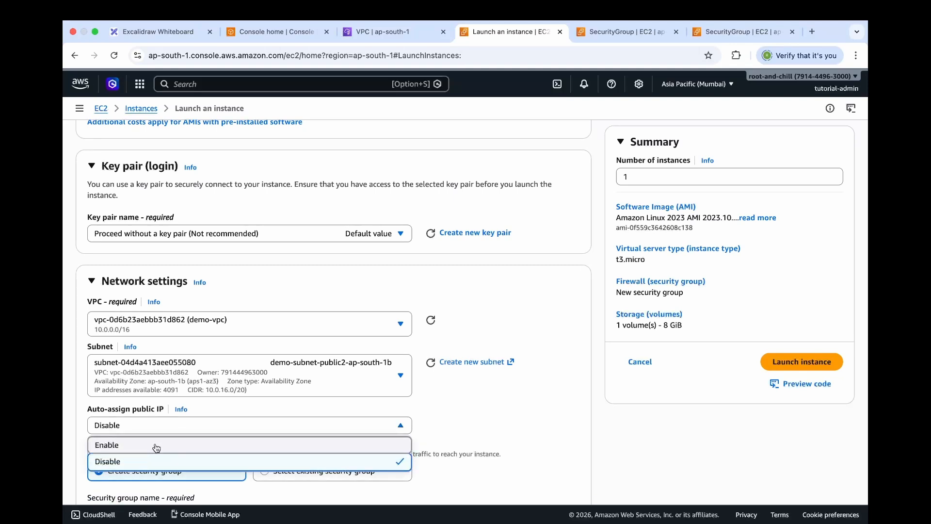
pyautogui.click(156, 446)
pyautogui.scroll(-2, 242, 442)
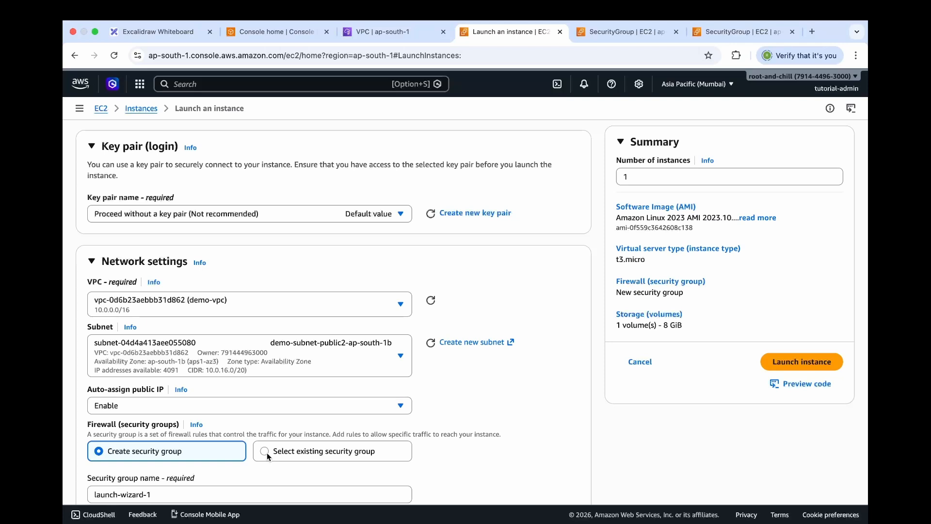
pyautogui.click(267, 456)
pyautogui.scroll(-4, 266, 454)
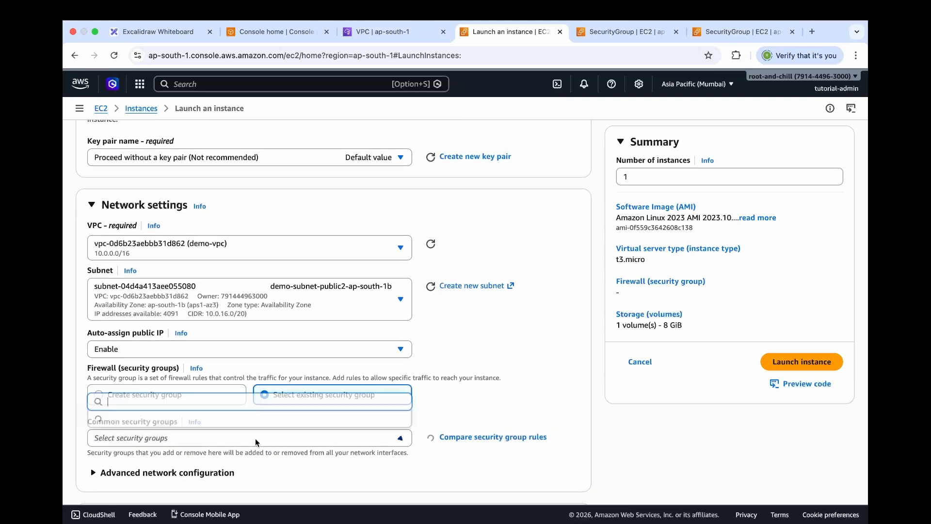
pyautogui.click(256, 438)
pyautogui.click(247, 416)
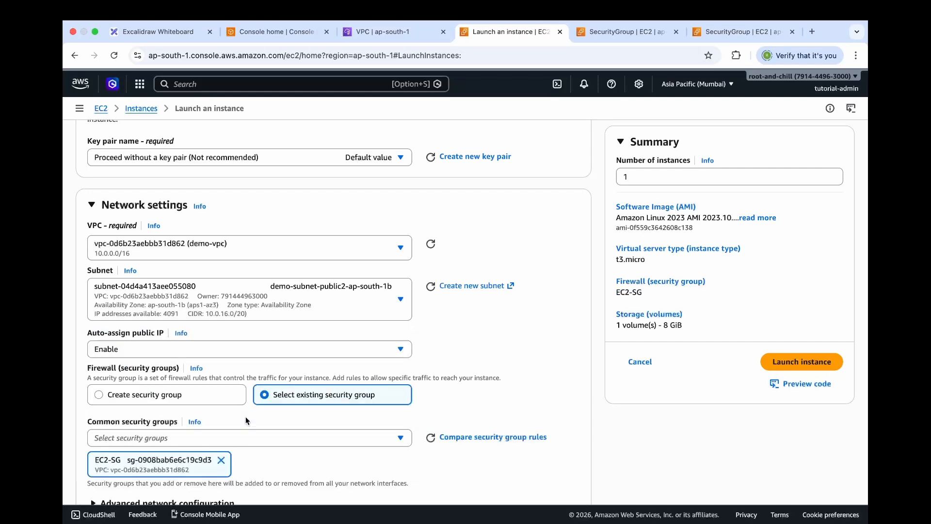
# - Add bash user data that updates yum, installs, enables and starts httpd, and writes "Hello from $(hostname)" to /var/www/html/index.html; launch the instance
pyautogui.scroll(-5, 247, 421)
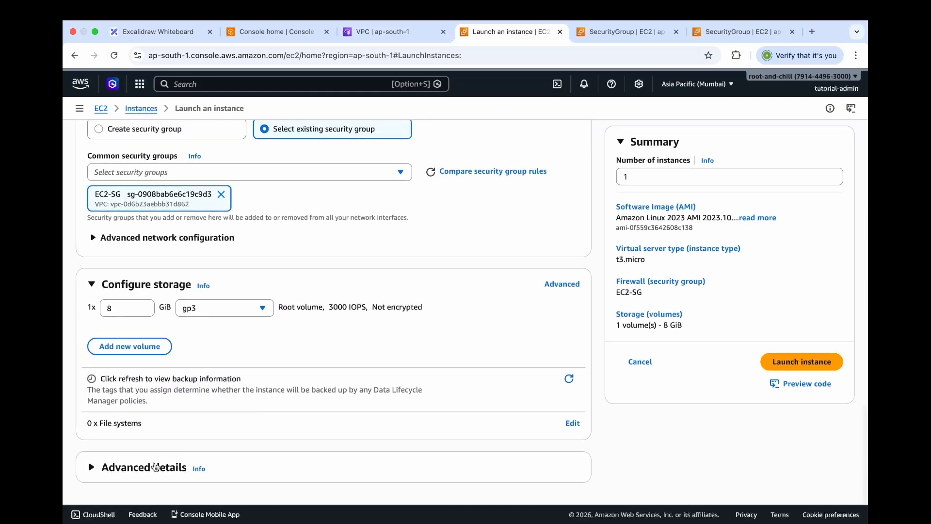
pyautogui.click(143, 476)
pyautogui.scroll(-20, 142, 473)
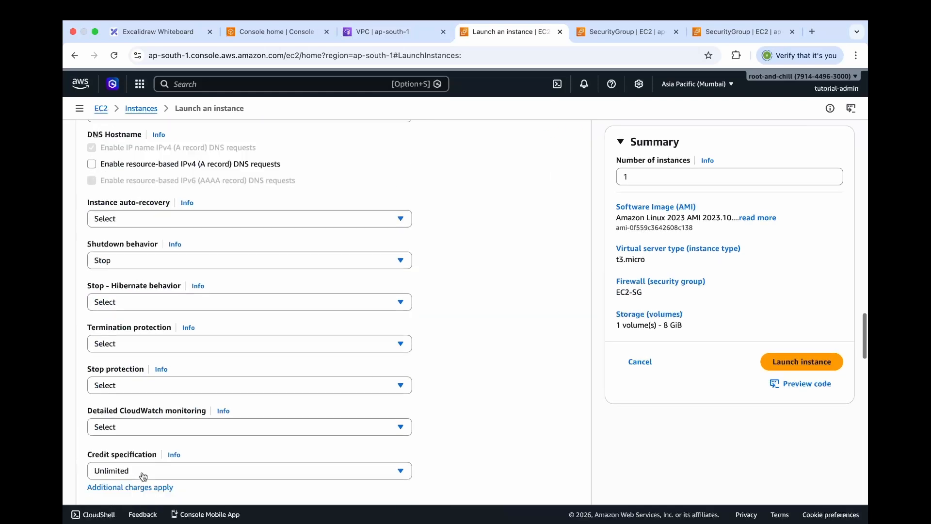
pyautogui.click(186, 363)
pyautogui.write('#!/bin/bash yum update -y yum install -y httpd systemctl enable httpd systemctl start httpd echo "Hello from $(hostname)" > /var/www/html/index.html')
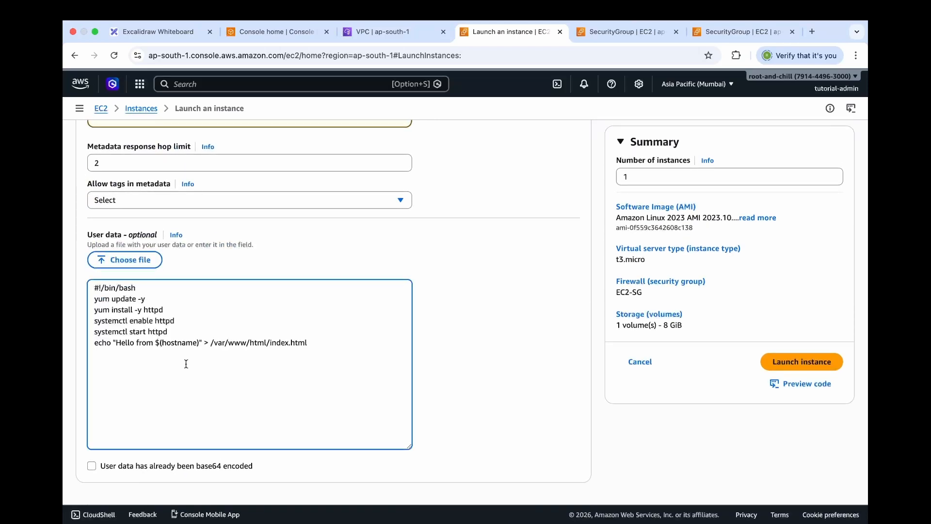
pyautogui.click(792, 369)
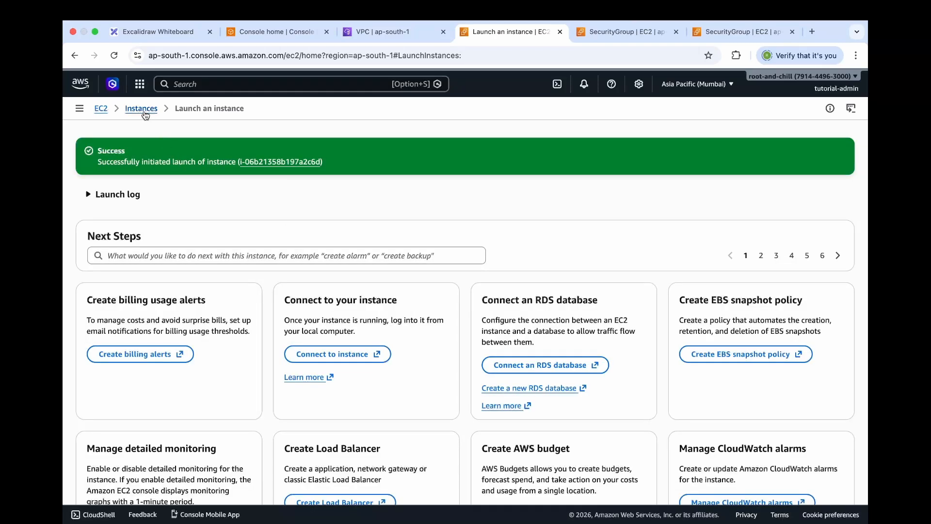
# - Return to the instances list and rename the new instance in ap-south-1b to Server 2
pyautogui.click(145, 110)
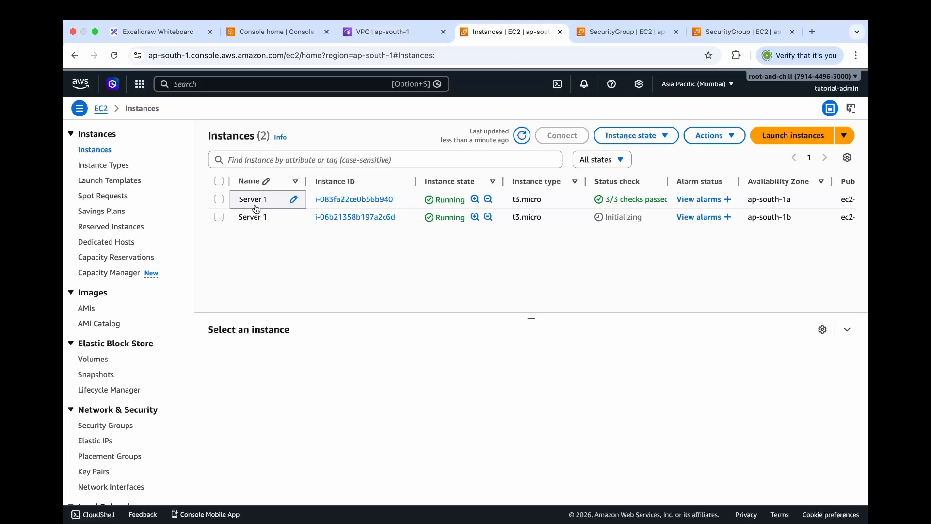
pyautogui.click(296, 218)
pyautogui.press('BackSpace')
pyautogui.write('2')
pyautogui.click(297, 219)
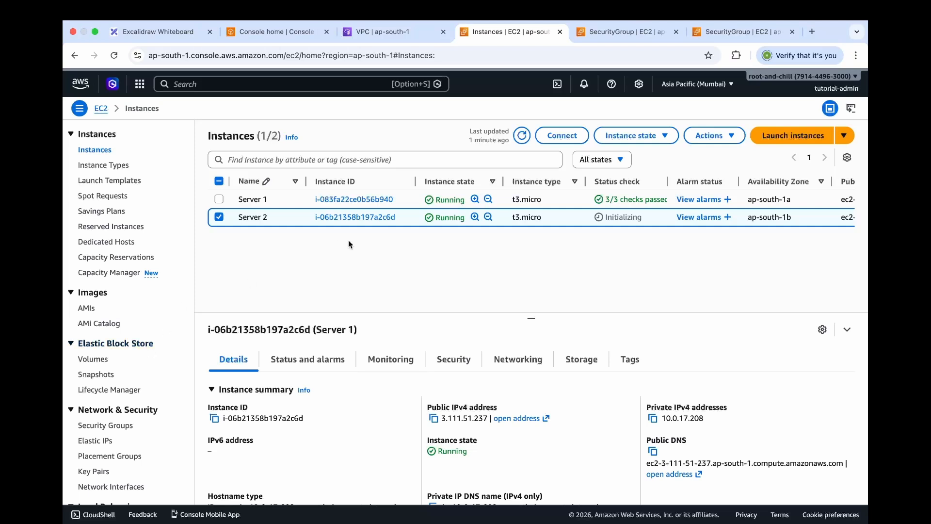
# - Open Target Groups in a new browser tab and start a target group of type Instances named DemoTG
pyautogui.scroll(-5, 124, 372)
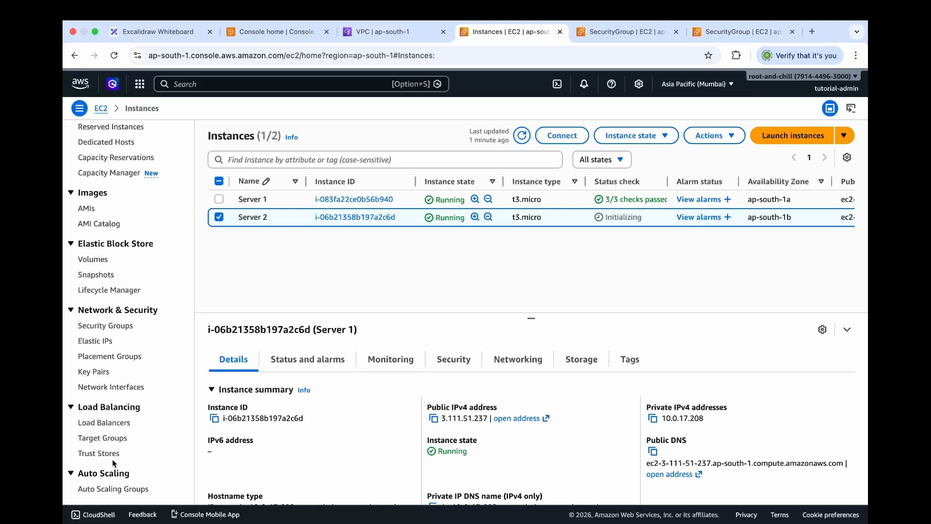
pyautogui.keyDown('super'); pyautogui.click(115, 439); pyautogui.keyUp('super')
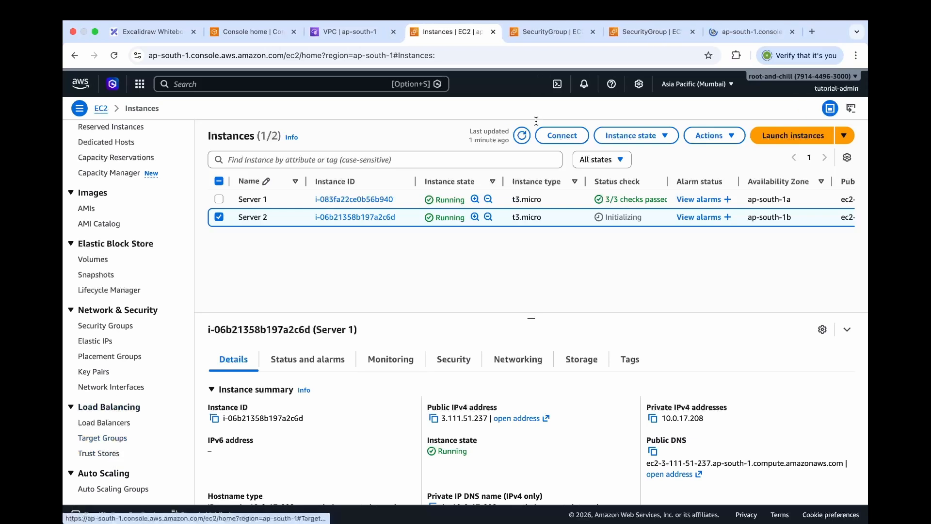
pyautogui.click(737, 30)
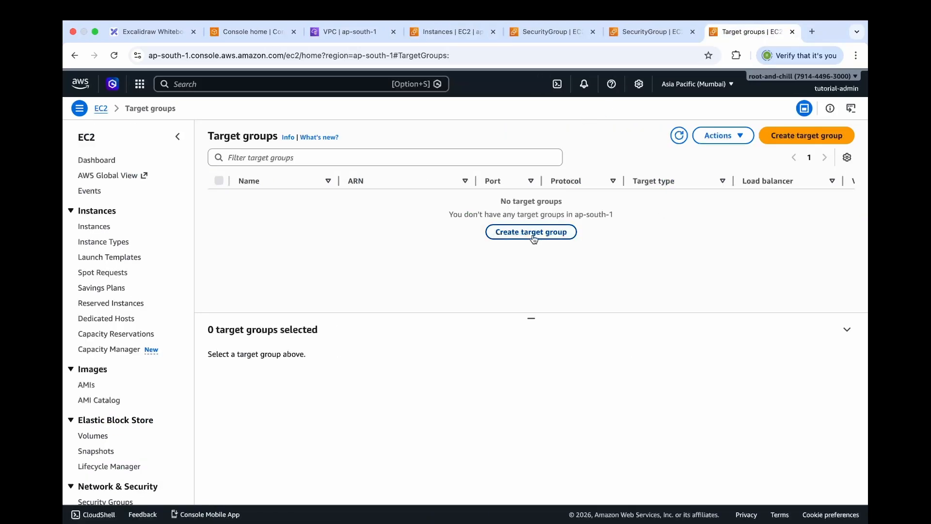
pyautogui.click(533, 233)
pyautogui.moveTo(242, 227); pyautogui.dragTo(297, 229)
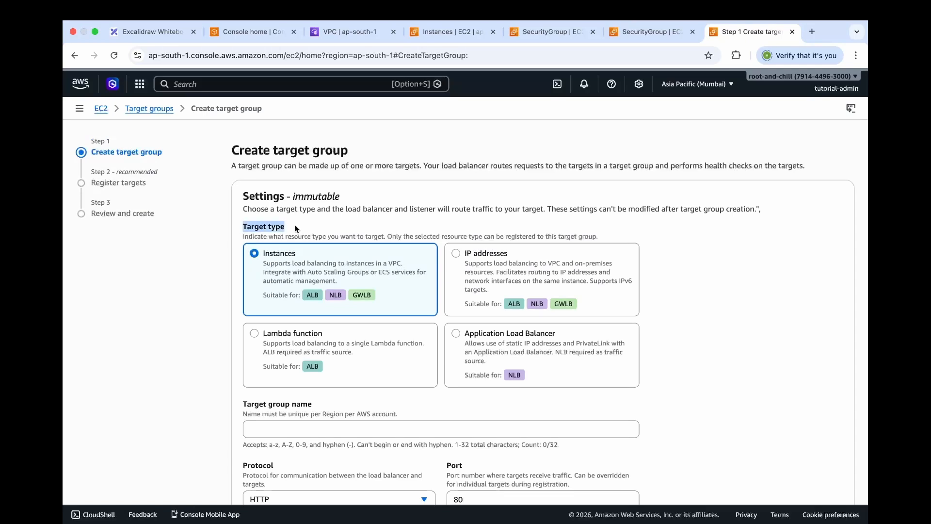
pyautogui.scroll(-3, 272, 260)
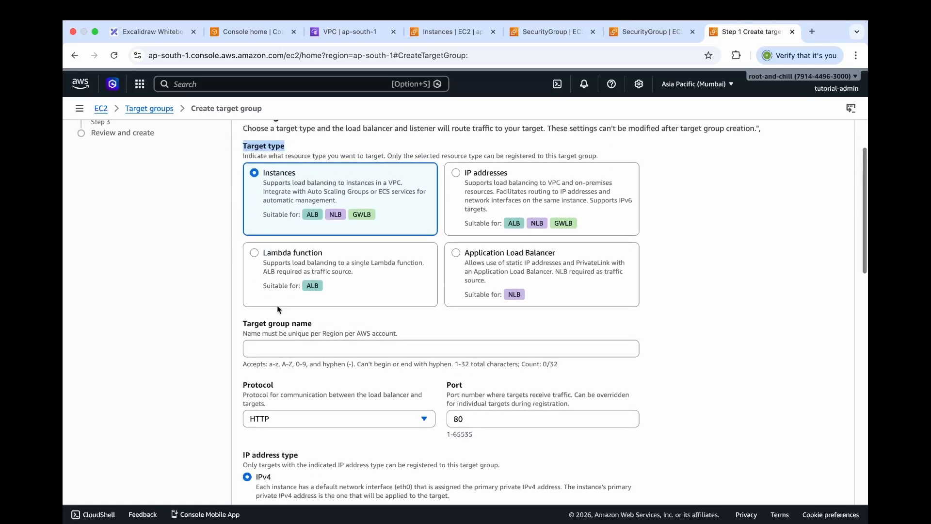
pyautogui.click(280, 354)
pyautogui.write('DemoTG')
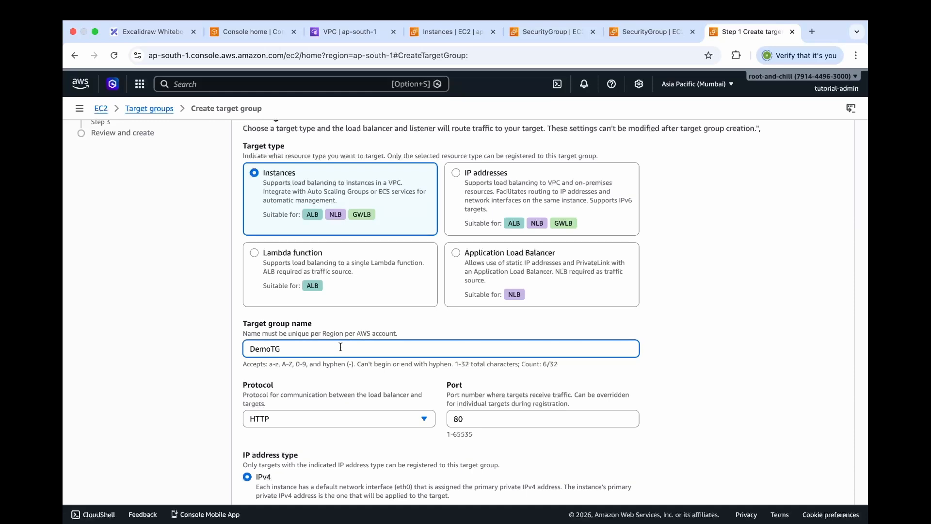
# - Set the target group's VPC to demo-vpc, keep the default HTTP health check on path /, and continue to target registration
pyautogui.scroll(-10, 340, 347)
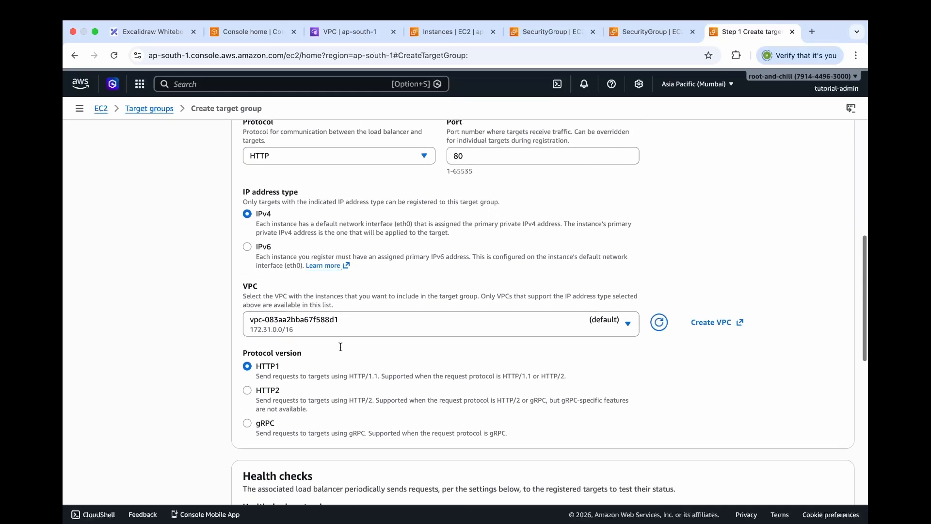
pyautogui.click(331, 318)
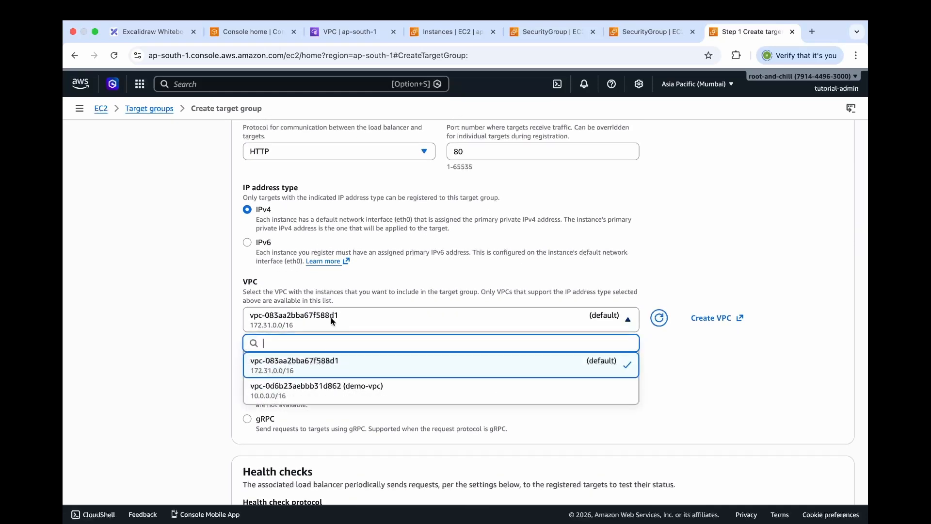
pyautogui.click(322, 386)
pyautogui.scroll(-15, 322, 386)
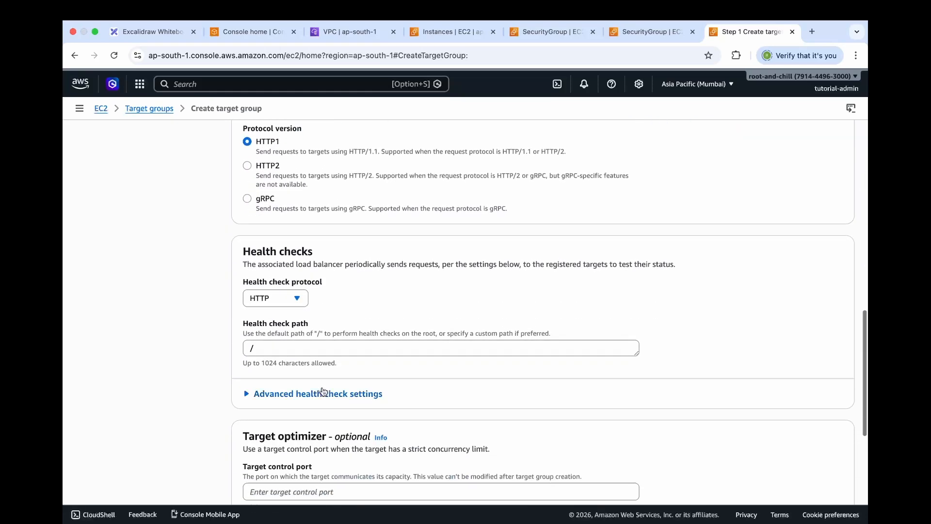
pyautogui.click(834, 474)
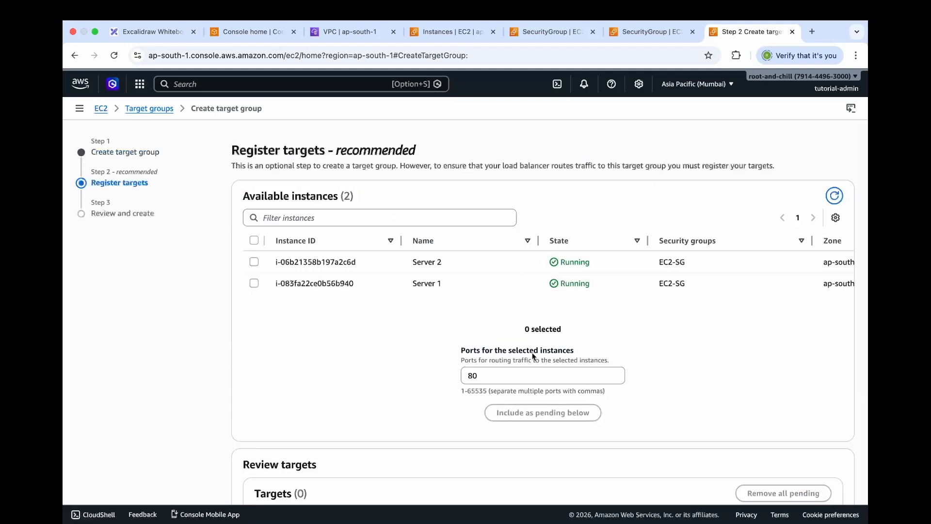
# - Include both Server 1 and Server 2 as pending targets on port 80 and create the target group
pyautogui.click(256, 241)
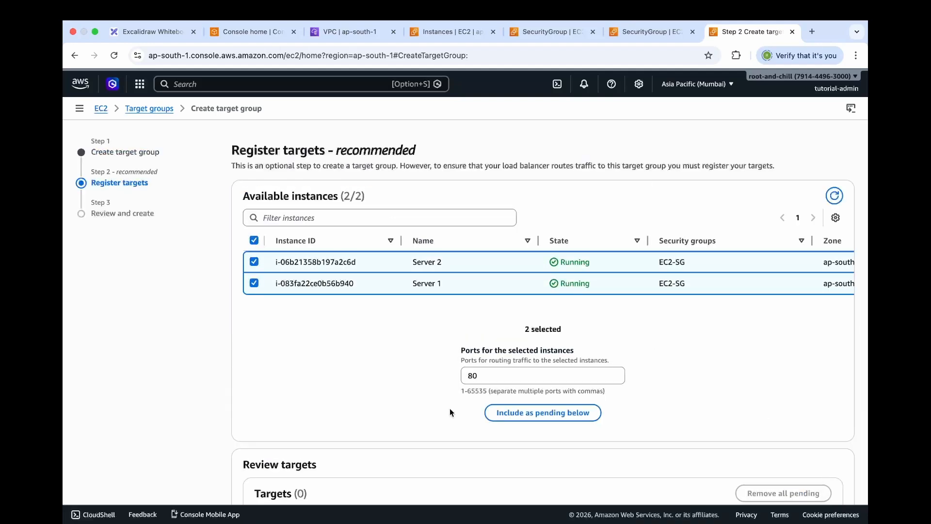
pyautogui.click(524, 413)
pyautogui.scroll(-3, 524, 418)
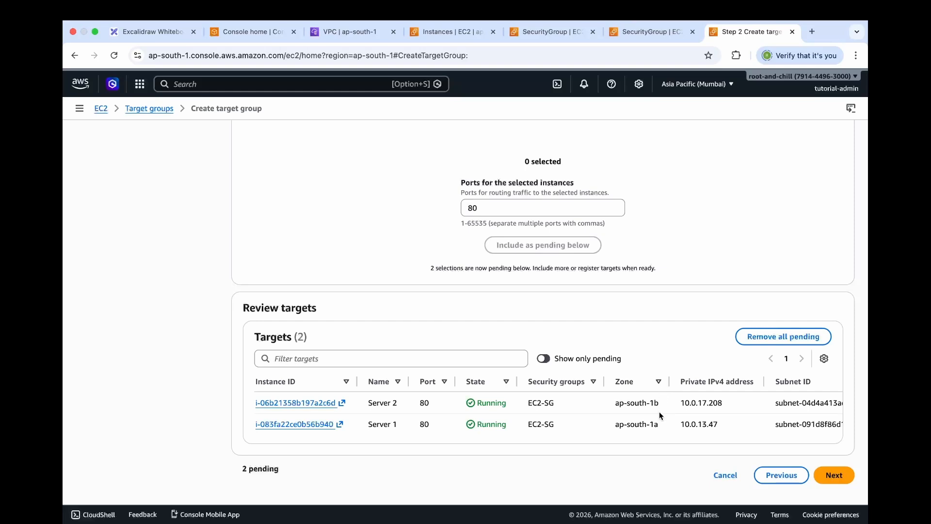
pyautogui.click(834, 475)
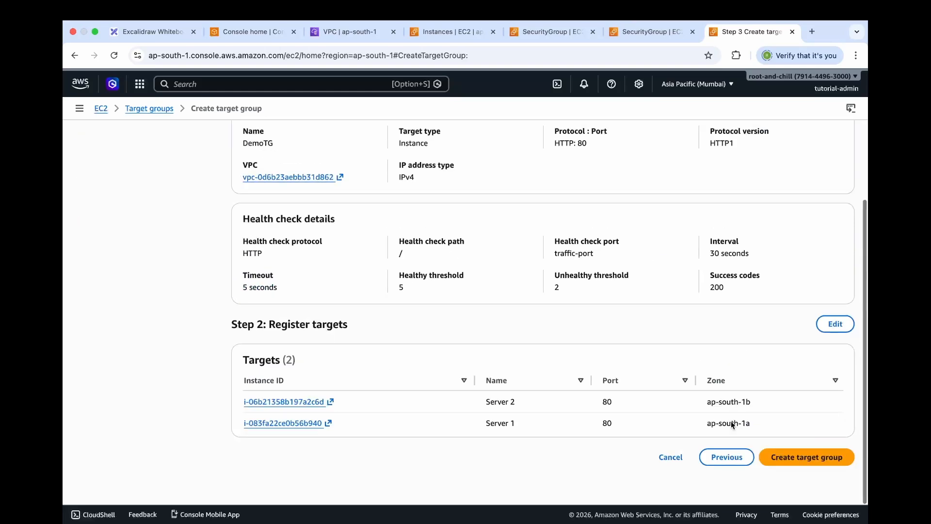
pyautogui.click(787, 475)
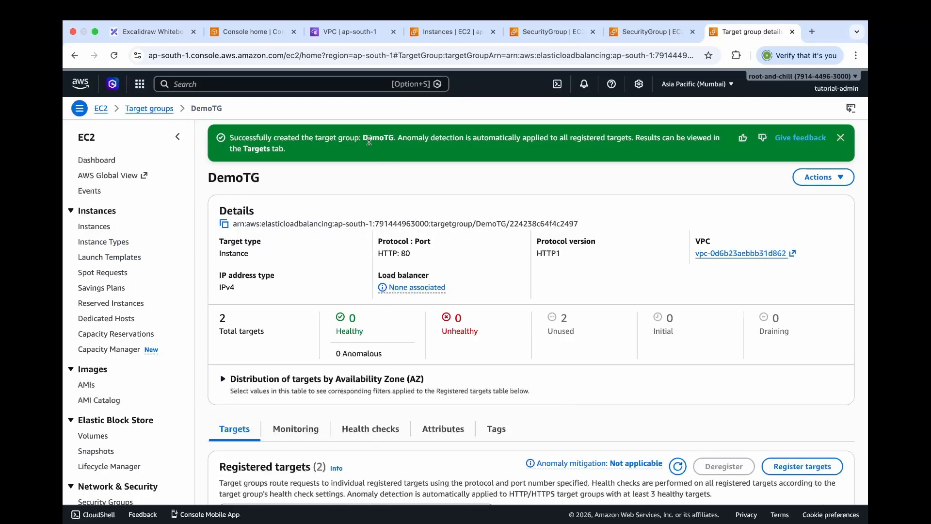
pyautogui.moveTo(363, 139); pyautogui.dragTo(393, 138)
# - Open Load Balancers in a new browser tab and start an internet-facing Application Load Balancer named DemoALB
pyautogui.scroll(-4, 136, 317)
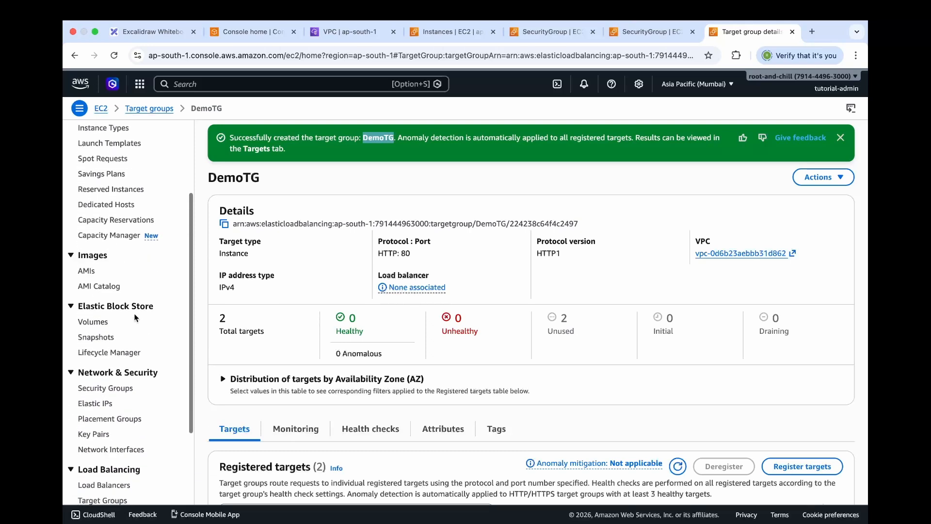
pyautogui.scroll(-3, 134, 316)
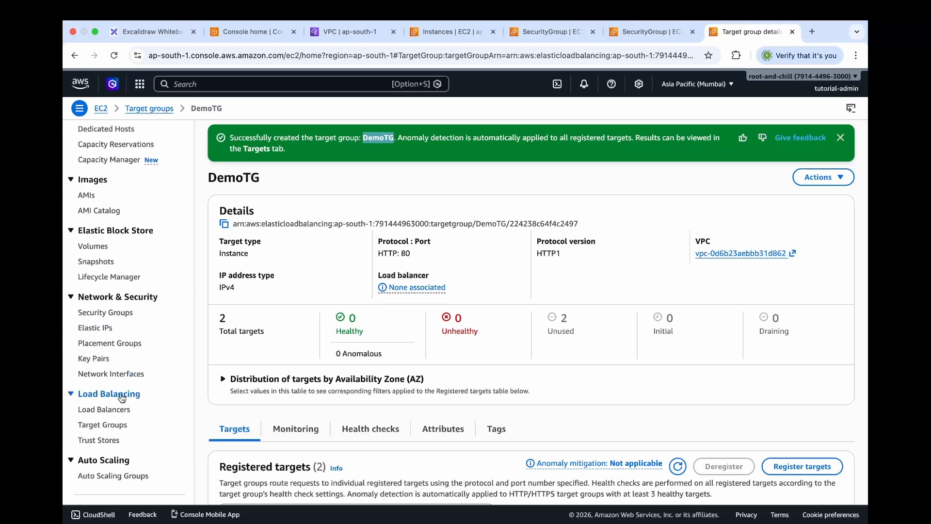
pyautogui.keyDown('super'); pyautogui.click(120, 410); pyautogui.keyUp('super')
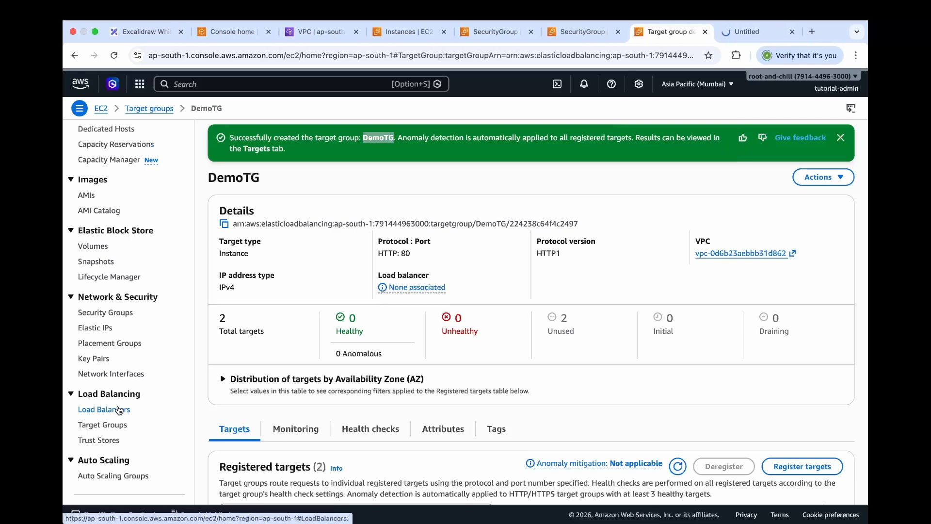
pyautogui.click(745, 33)
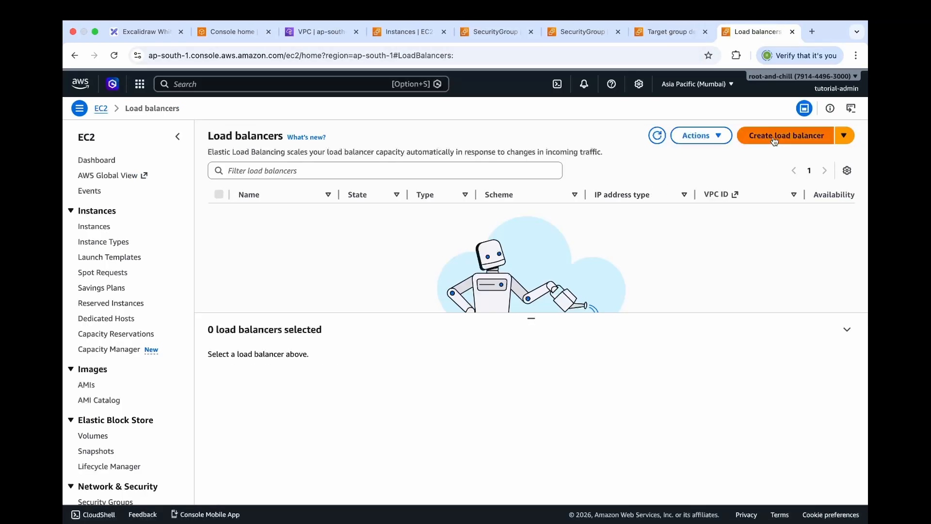
pyautogui.click(774, 138)
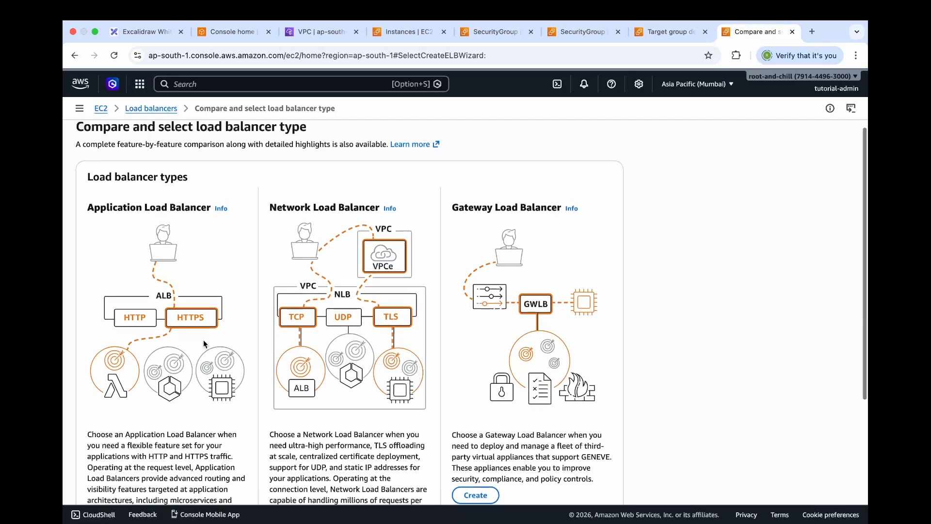
pyautogui.scroll(-3, 204, 343)
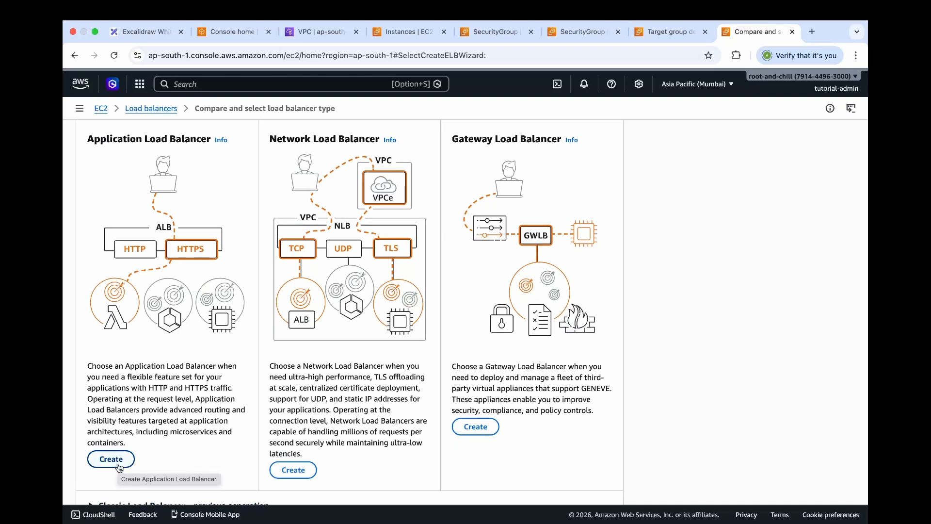
pyautogui.click(116, 461)
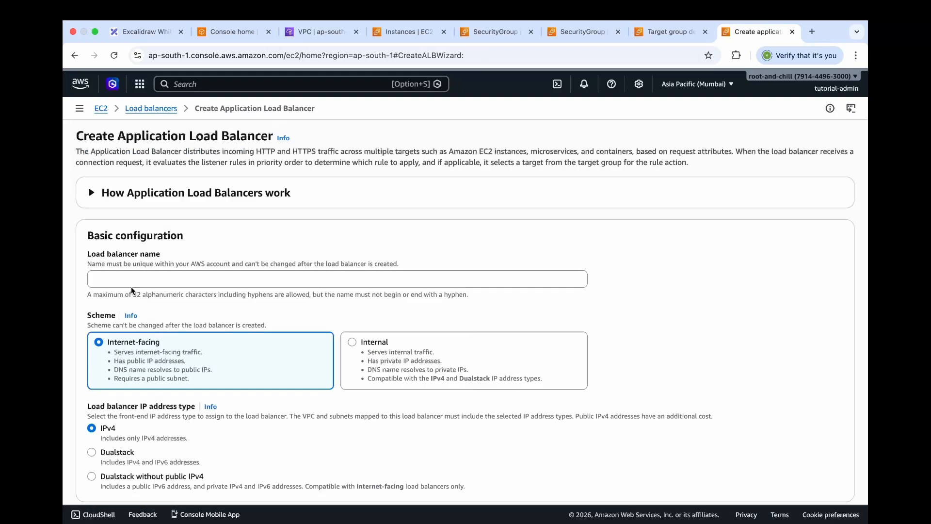
pyautogui.click(131, 285)
pyautogui.write('DemoALB')
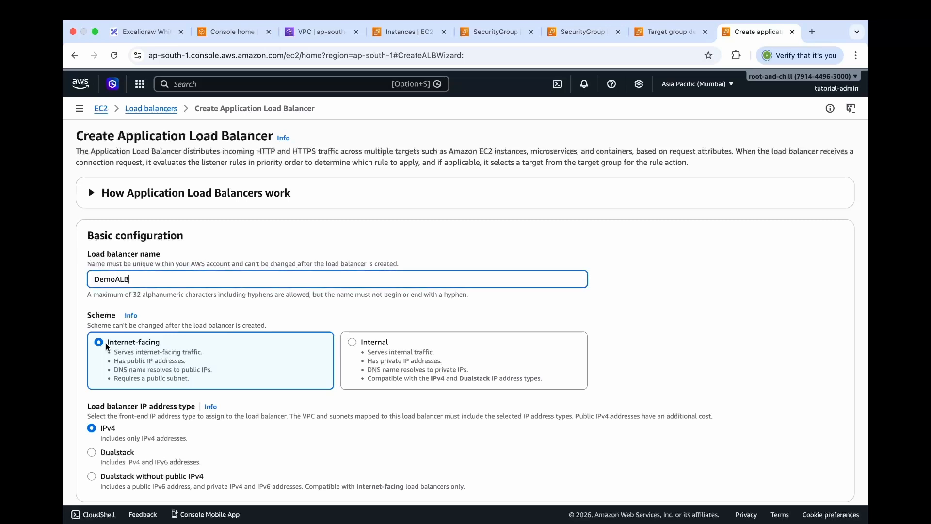
# - Set the load balancer's VPC to demo-vpc and enable the ap-south-1a and ap-south-1b zones with their public subnets
pyautogui.scroll(-3, 117, 354)
pyautogui.scroll(-4, 116, 349)
pyautogui.click(135, 320)
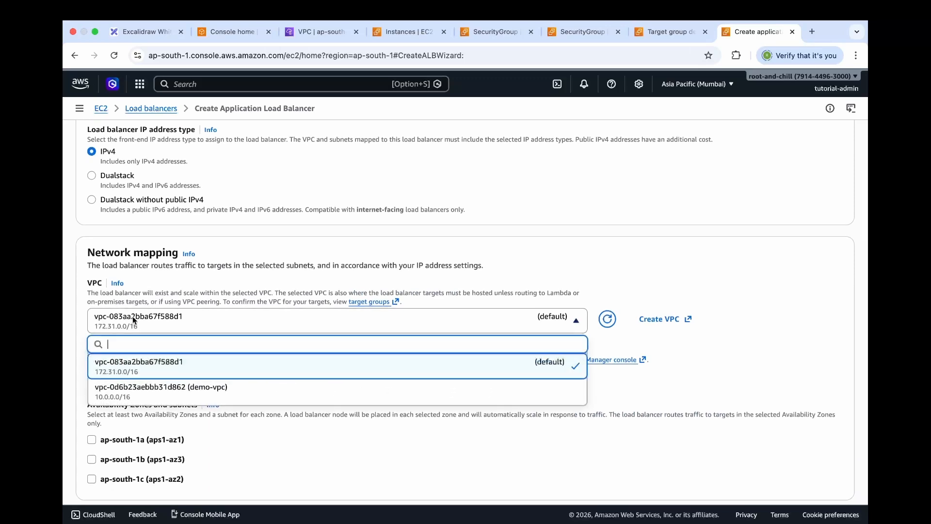
pyautogui.click(161, 392)
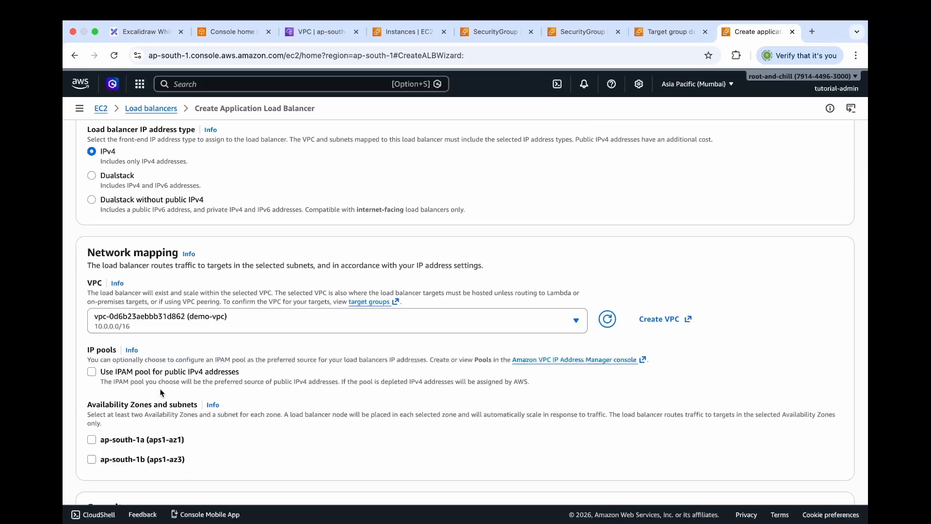
pyautogui.scroll(-1, 161, 392)
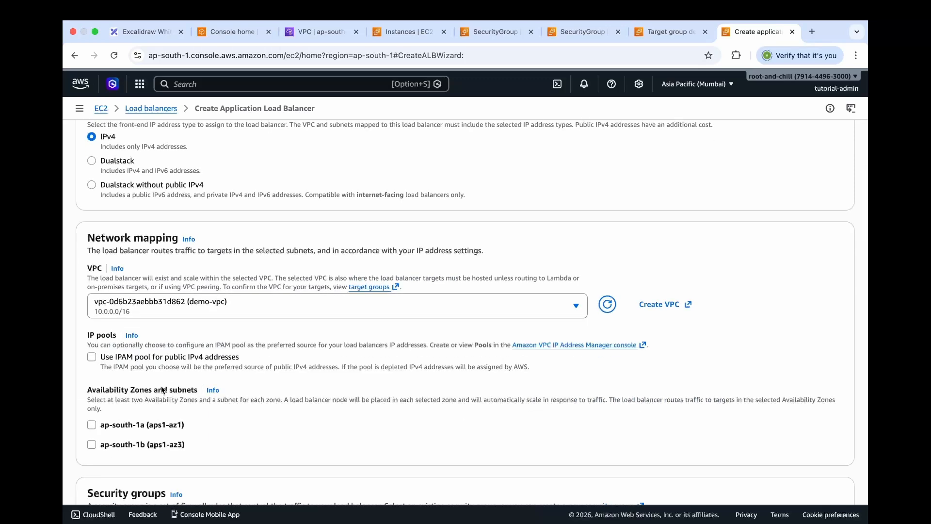
pyautogui.click(91, 425)
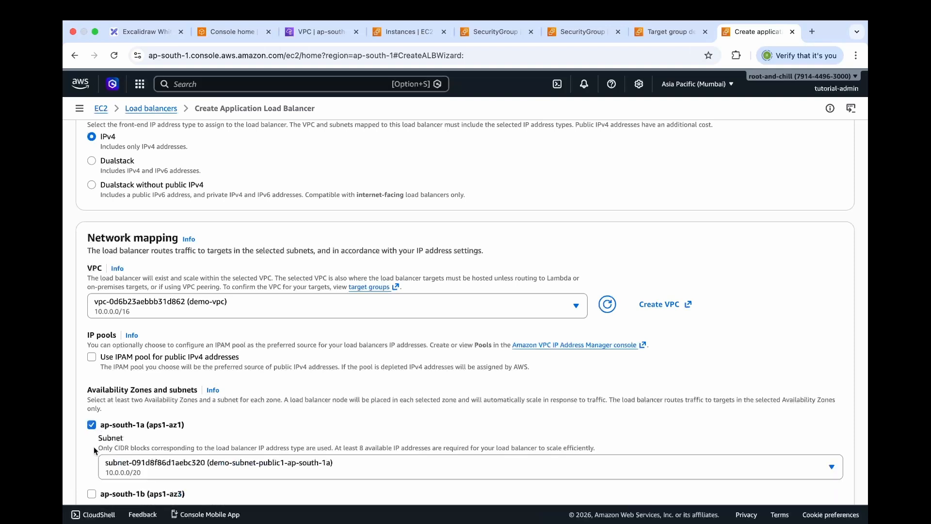
pyautogui.scroll(-1, 92, 433)
pyautogui.click(92, 475)
pyautogui.scroll(-3, 179, 450)
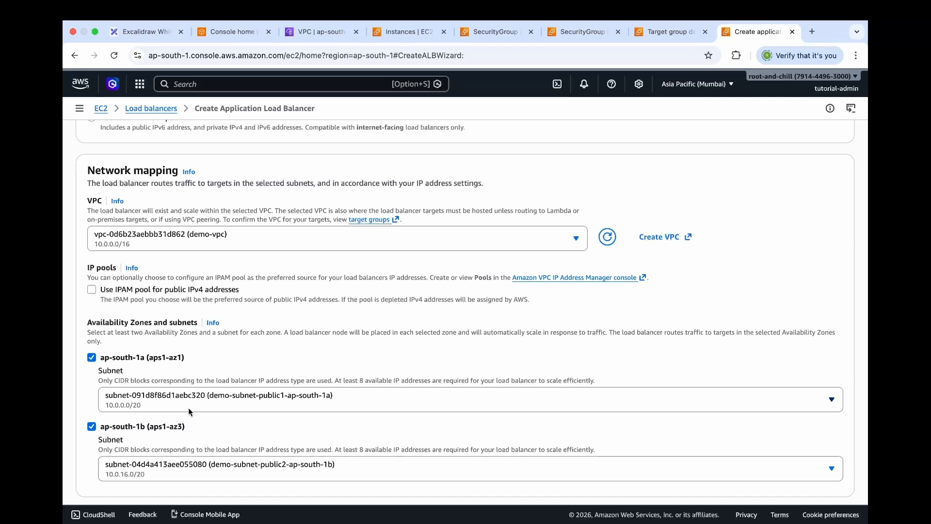
# - Replace the load balancer's default security group with ALB-SG
pyautogui.scroll(-3, 188, 408)
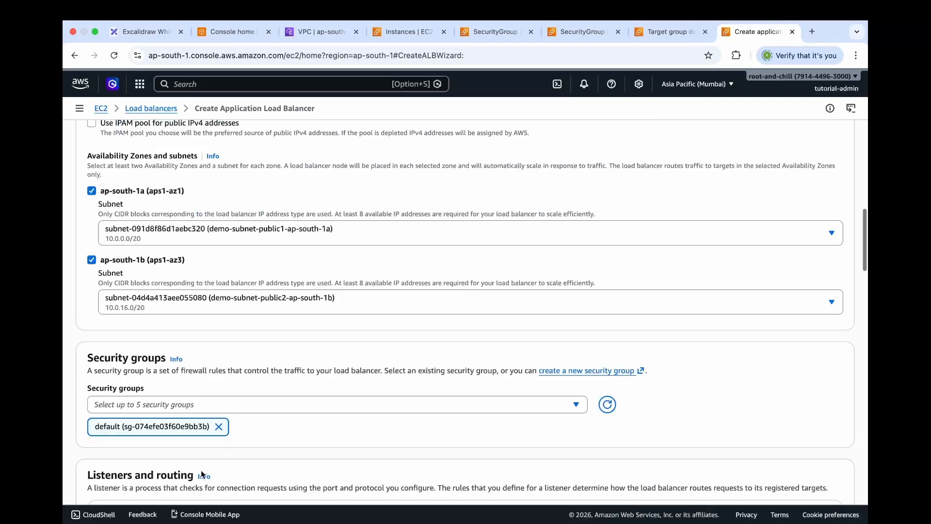
pyautogui.click(219, 427)
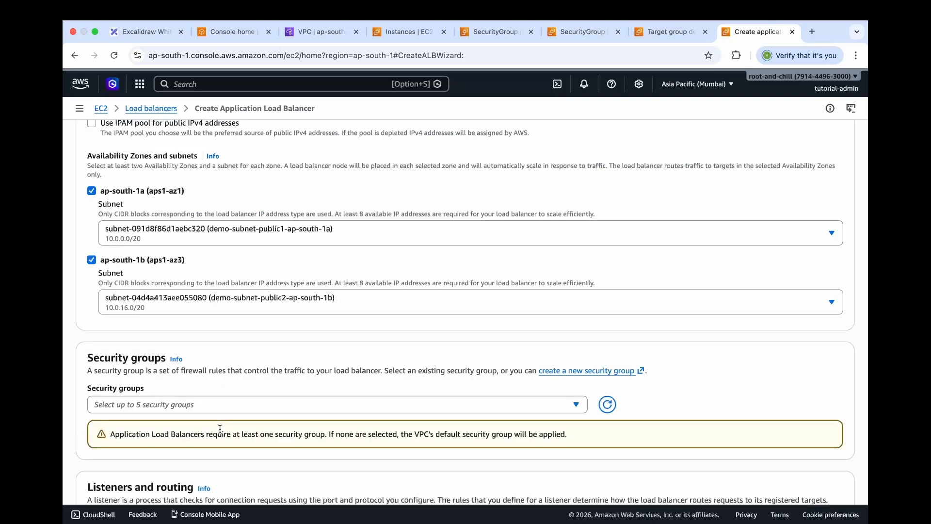
pyautogui.click(390, 405)
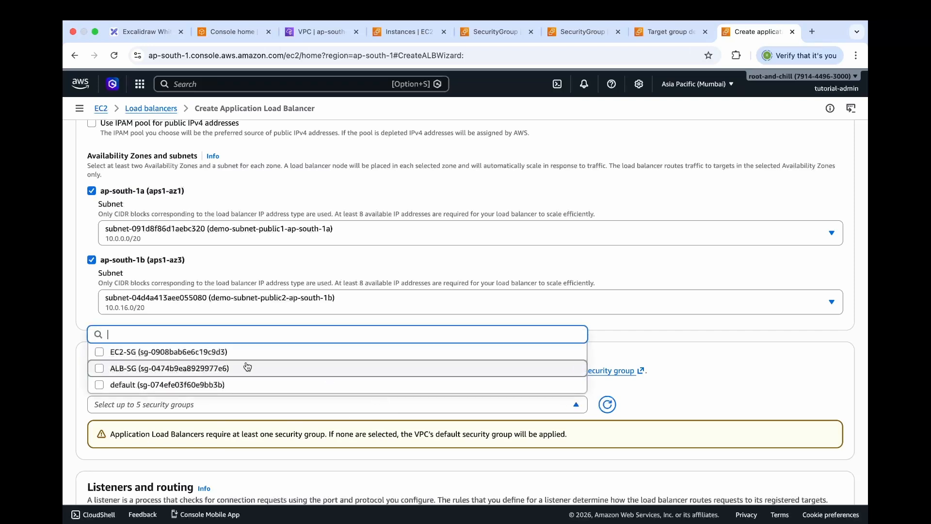
pyautogui.click(99, 368)
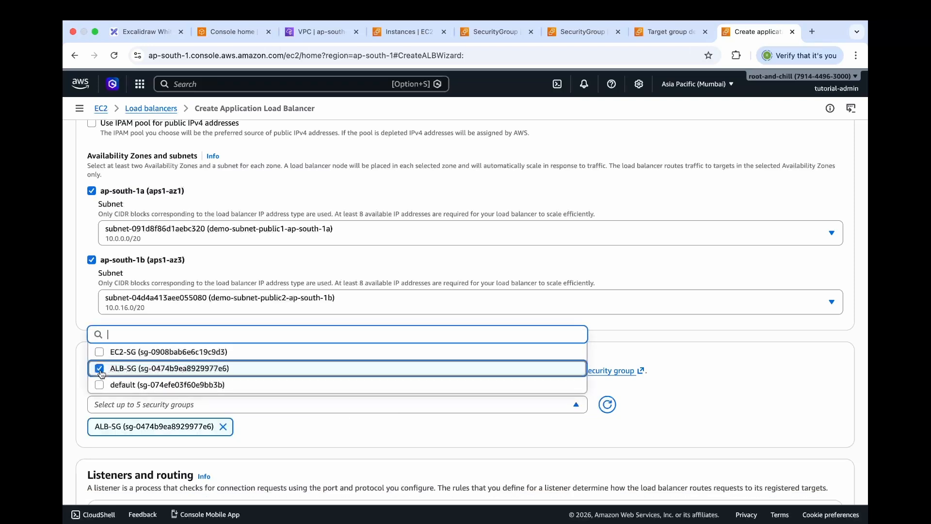
# - Forward the HTTP:80 listener's default action to the DemoTG target group, keeping weight 1
pyautogui.scroll(-5, 293, 434)
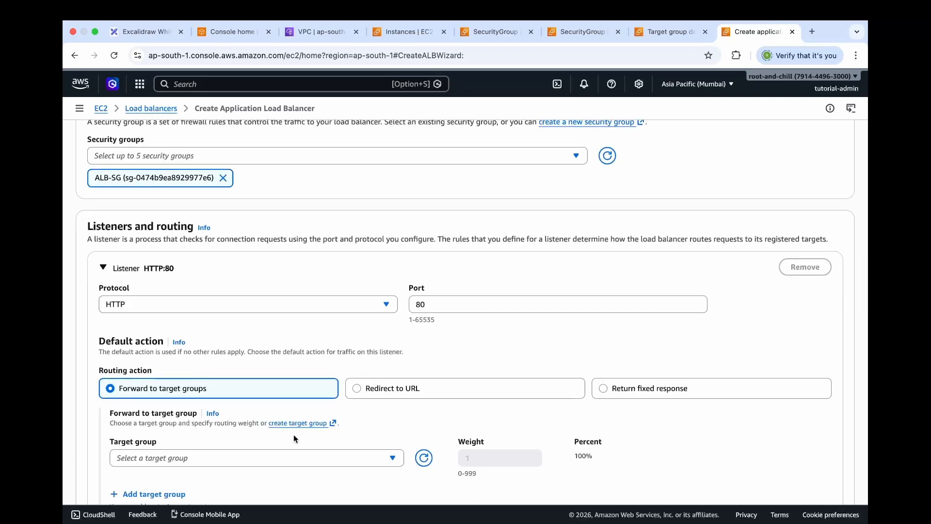
pyautogui.scroll(-1, 293, 434)
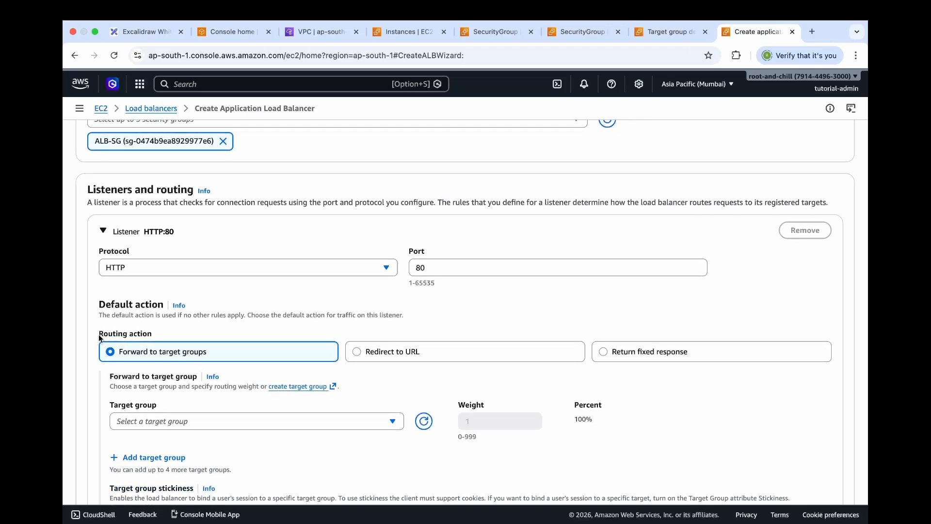
pyautogui.moveTo(98, 333); pyautogui.dragTo(166, 334)
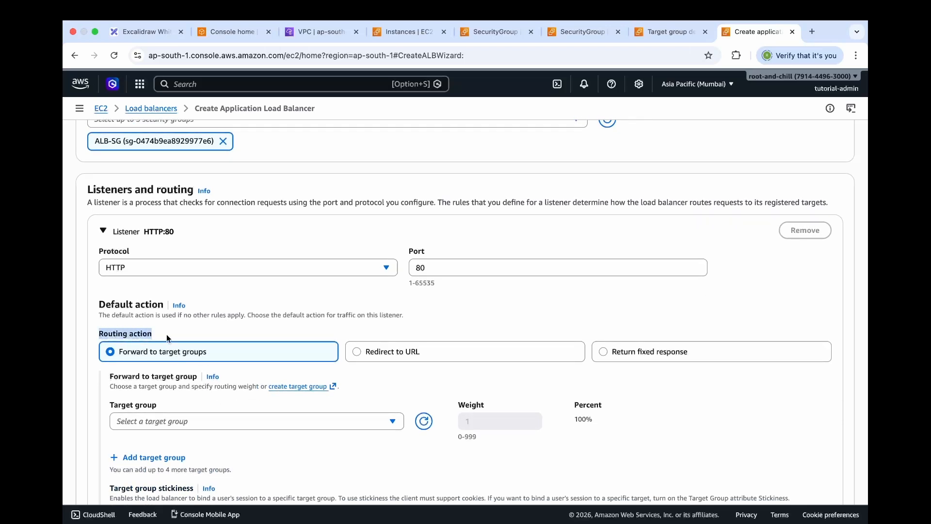
pyautogui.click(225, 424)
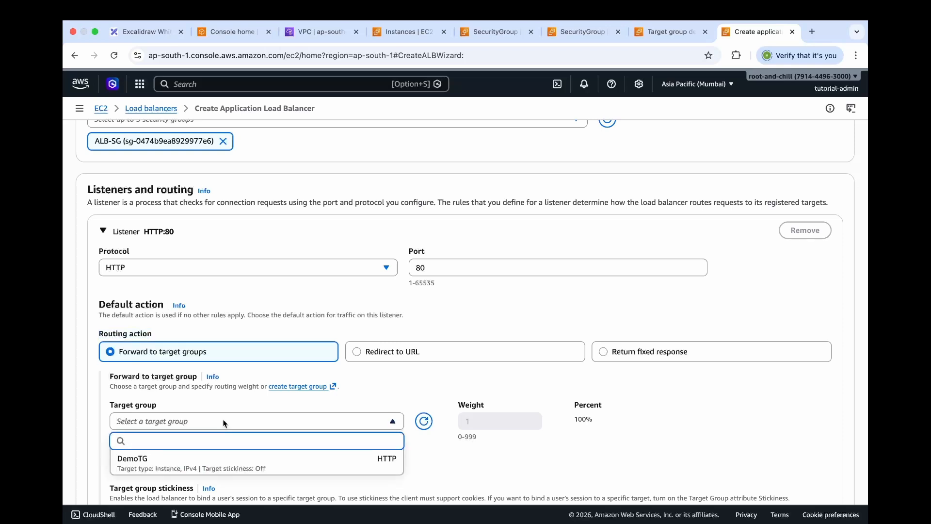
pyautogui.click(208, 464)
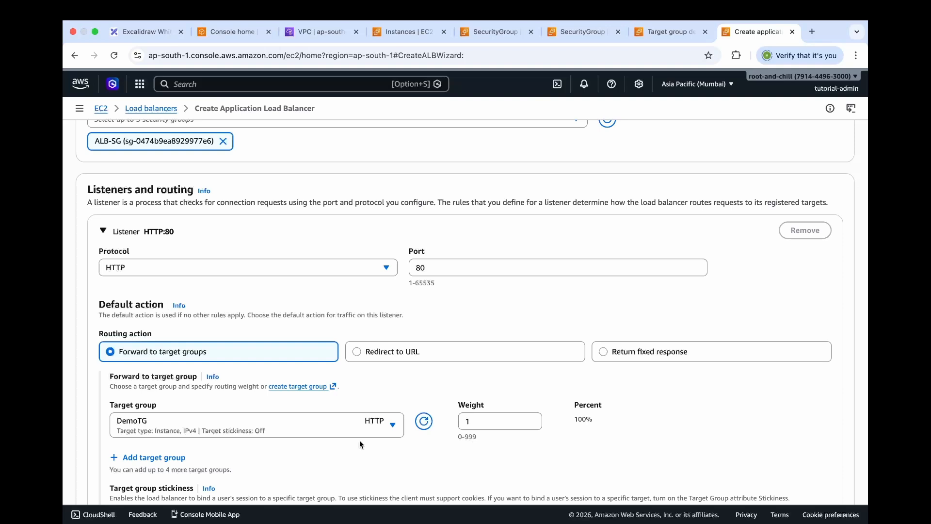
pyautogui.doubleClick(468, 421)
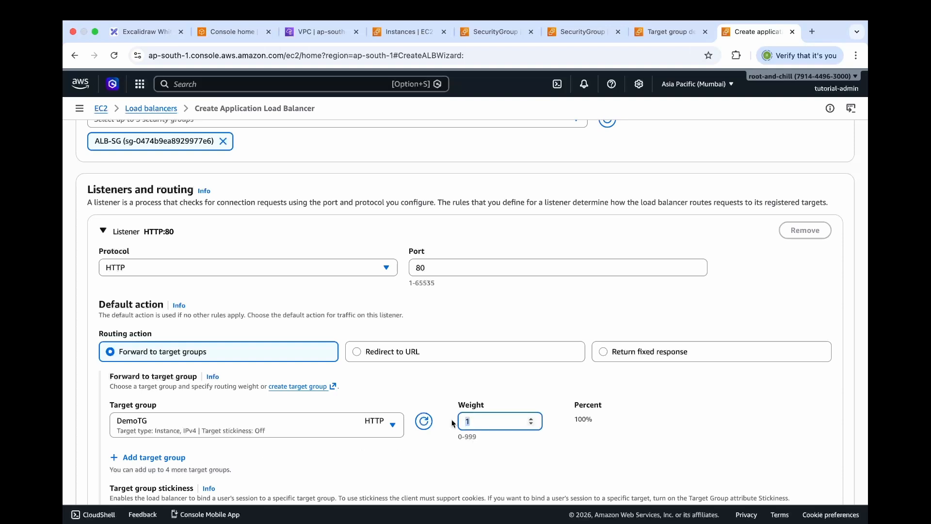
pyautogui.click(407, 458)
# - Go through the remaining settings and summary with their defaults, and create the load balancer
pyautogui.scroll(-1, 407, 462)
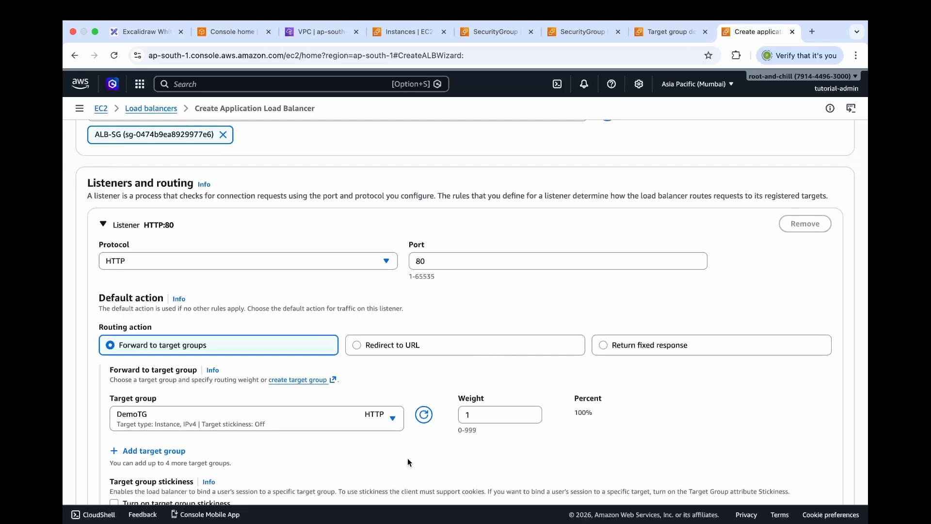
pyautogui.scroll(-5, 407, 462)
pyautogui.scroll(-20, 408, 463)
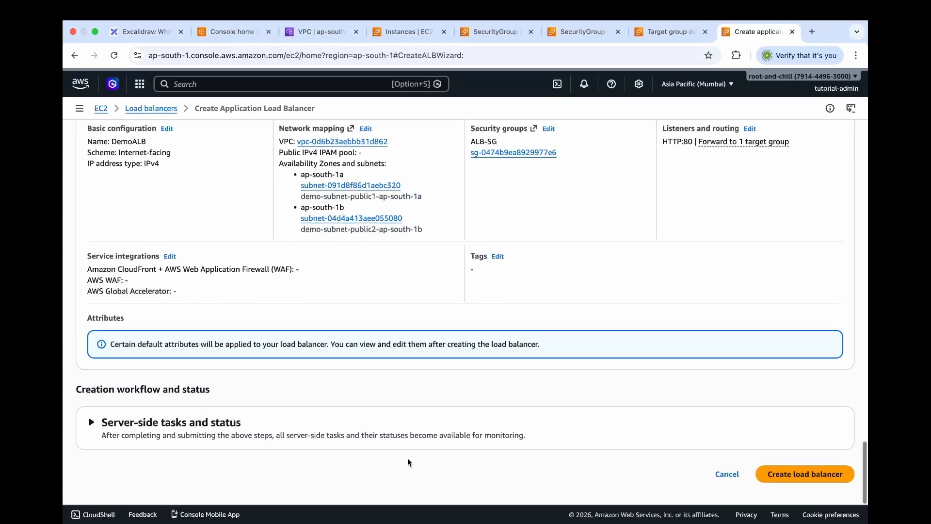
pyautogui.click(779, 479)
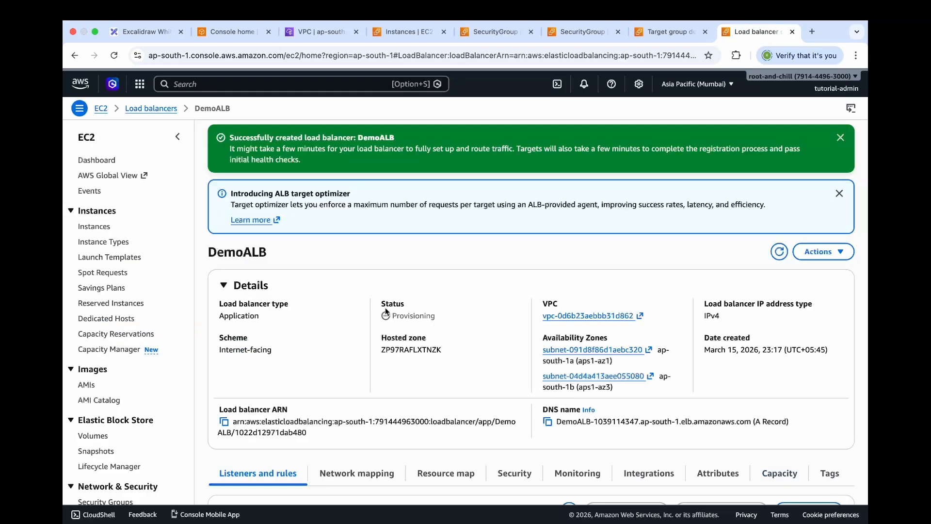
# - Check DemoALB's provisioning status in its details until setup completes
pyautogui.moveTo(217, 252); pyautogui.dragTo(310, 255)
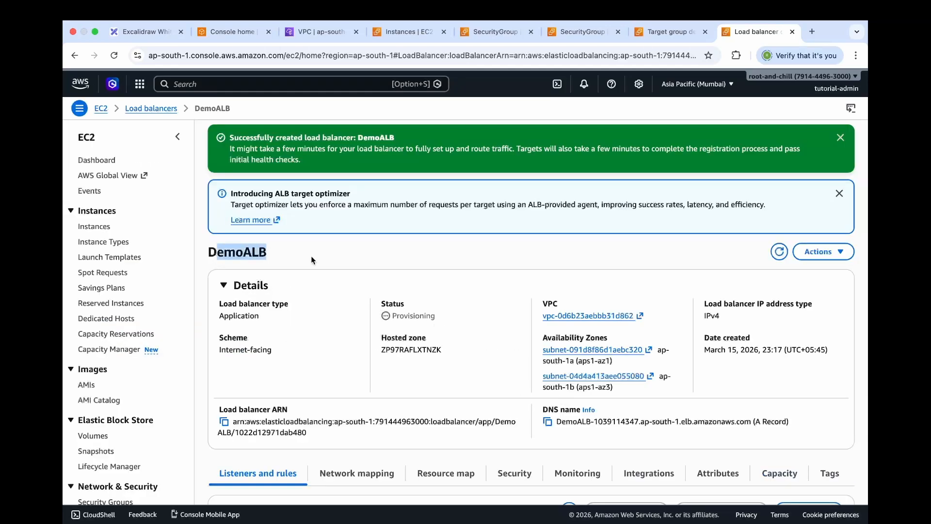
pyautogui.moveTo(382, 310); pyautogui.dragTo(437, 317)
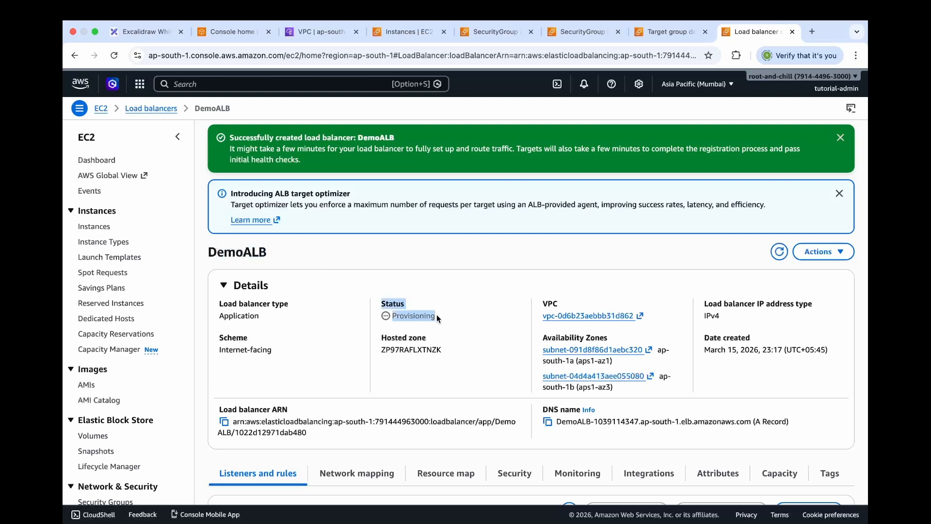
pyautogui.click(440, 315)
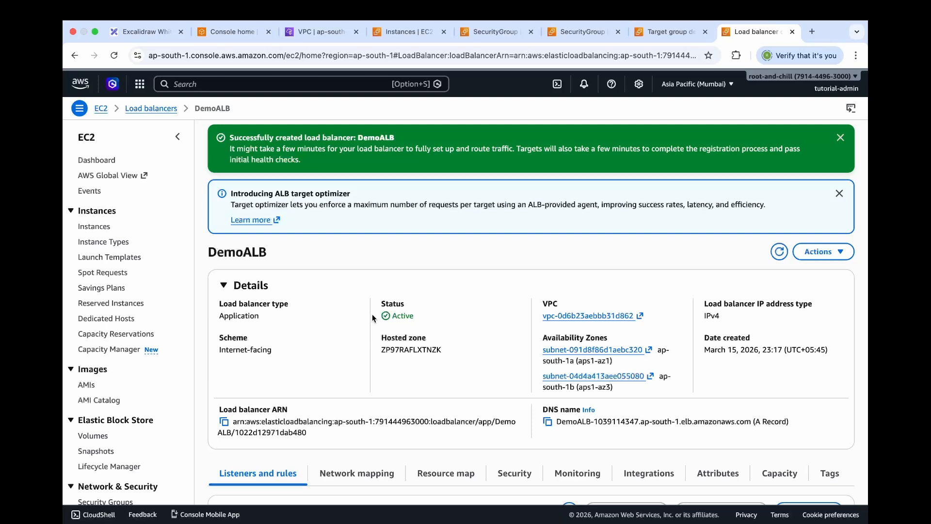
pyautogui.moveTo(380, 305); pyautogui.dragTo(421, 318)
pyautogui.click(440, 313)
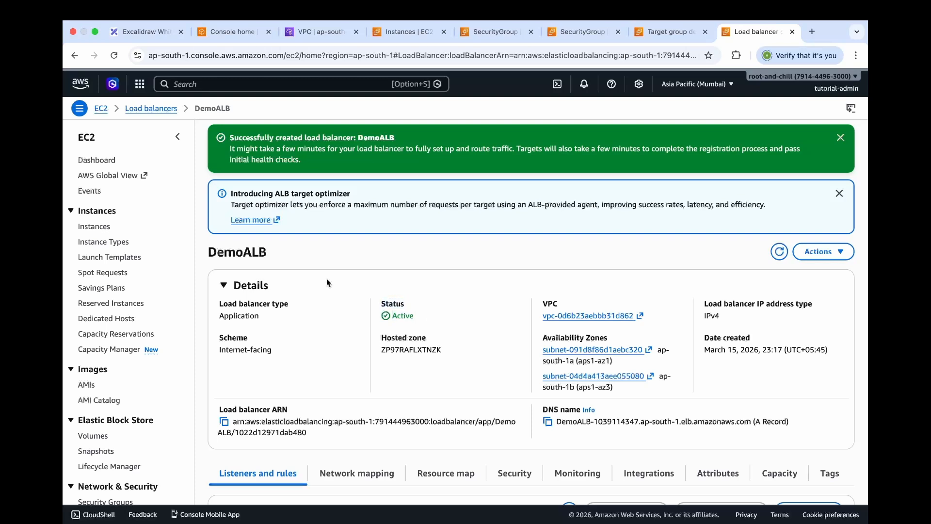
# - Open the S3 service from Console home in a separate browser tab and switch to it
pyautogui.click(237, 34)
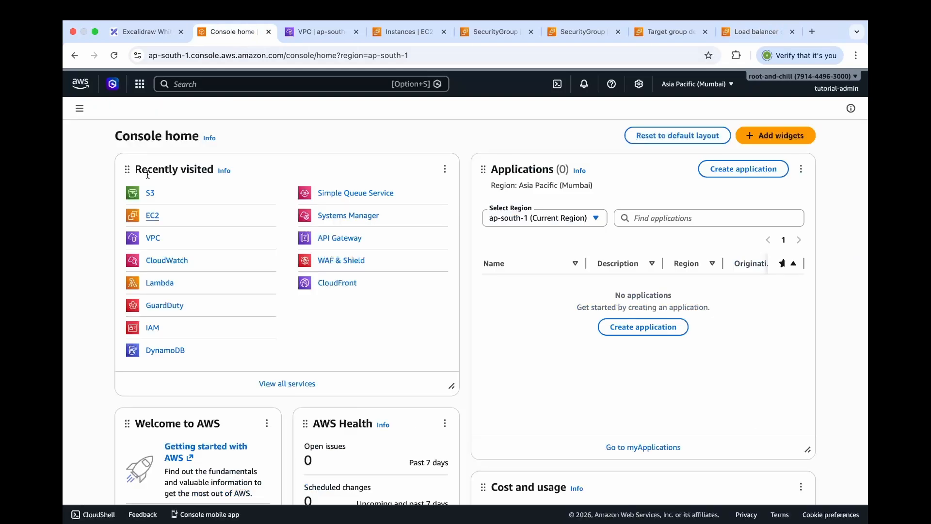
pyautogui.keyDown('super'); pyautogui.click(149, 193); pyautogui.keyUp('super')
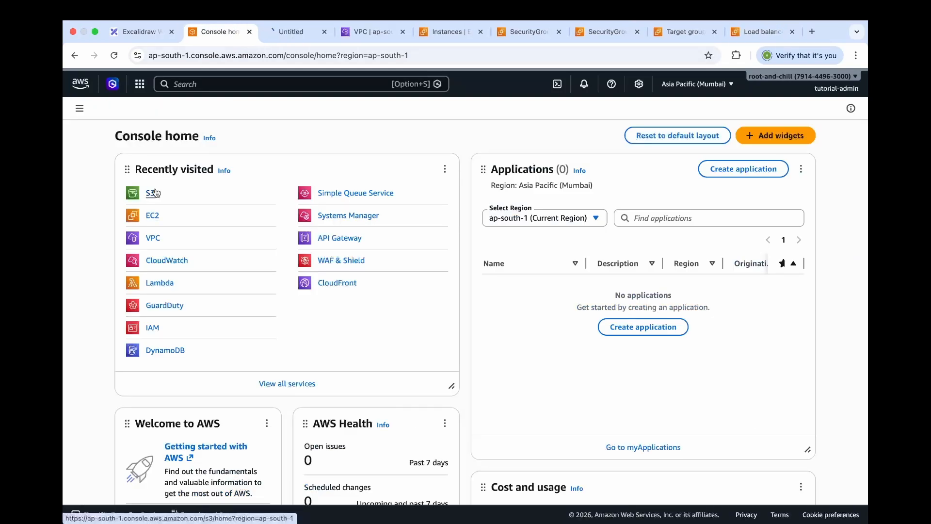
pyautogui.click(287, 31)
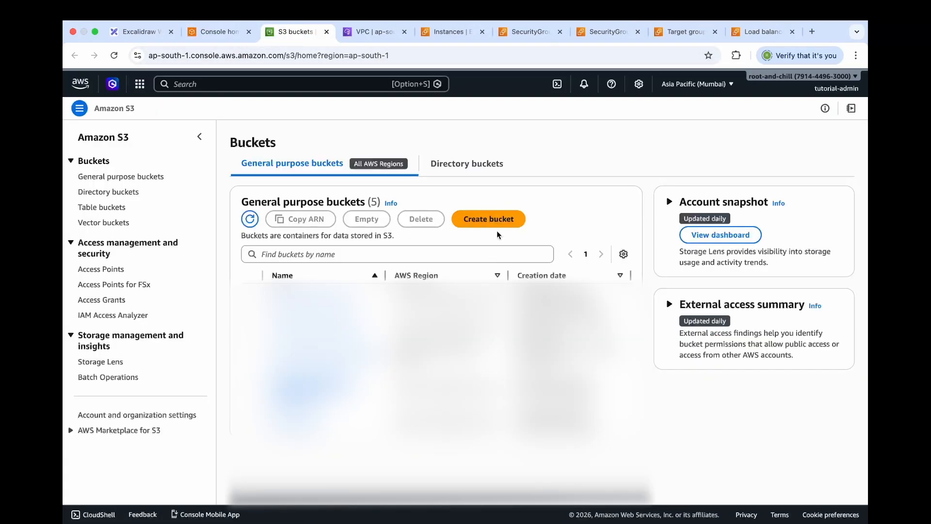
# - Create a general purpose S3 bucket named alb-access-logs-1231445, keeping the default ownership, public access, versioning and encryption settings
pyautogui.click(494, 217)
pyautogui.click(236, 389)
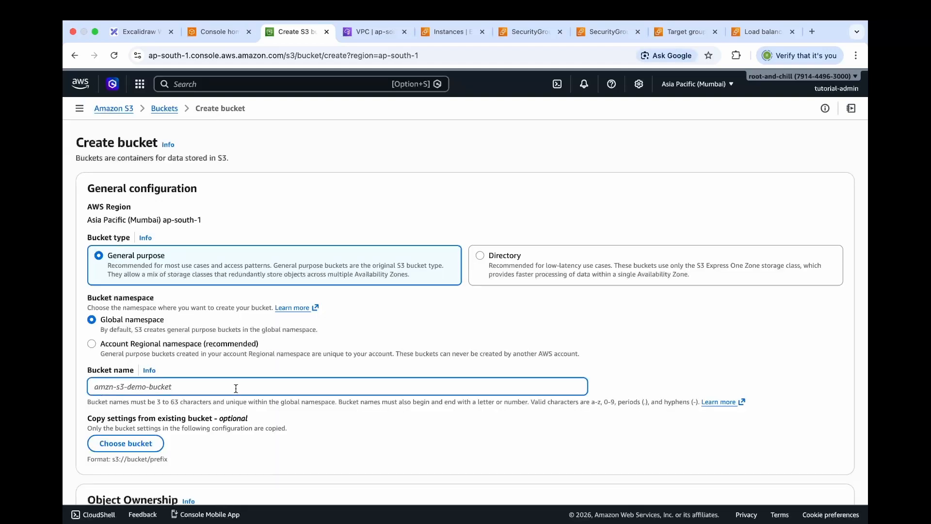
pyautogui.write('alb-access-logs-1231445')
pyautogui.scroll(-4, 216, 417)
pyautogui.scroll(-10, 216, 417)
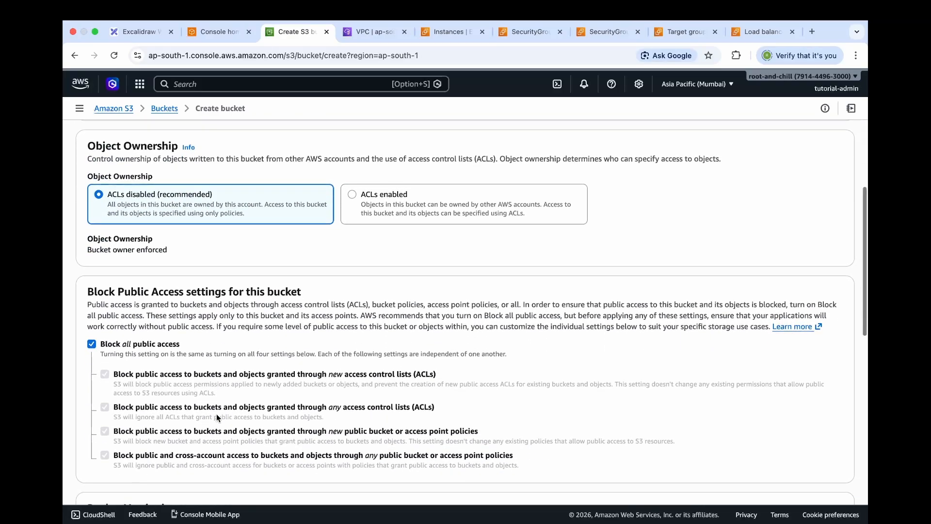
pyautogui.scroll(-2, 216, 418)
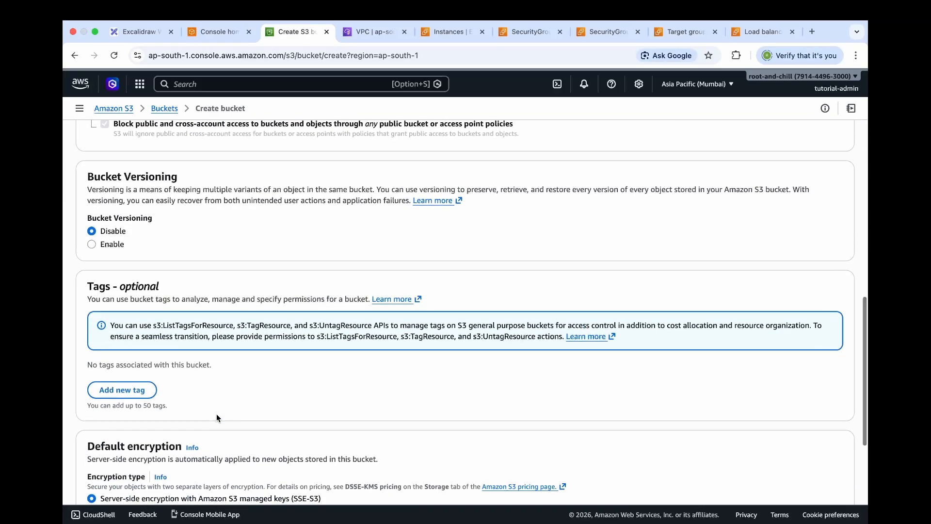
pyautogui.scroll(-10, 216, 417)
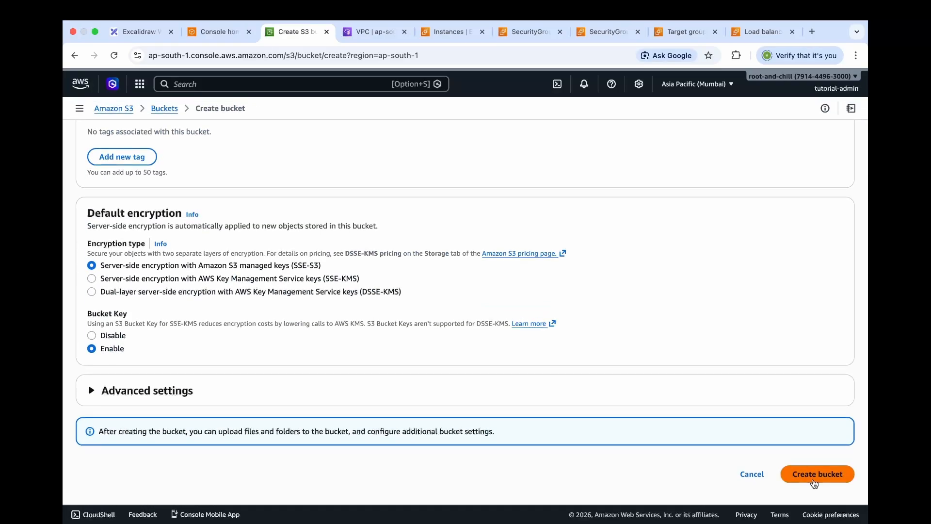
pyautogui.click(815, 483)
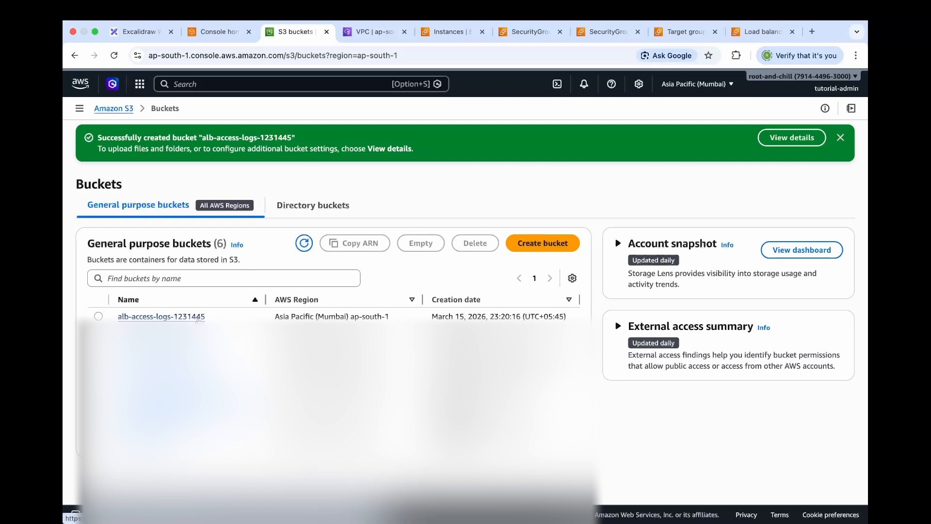
# - Edit the alb-access-logs-1231445 bucket policy, inserting a JSON template that allows logdelivery.elasticloadbalancing.amazonaws.com to perform s3:PutObject
pyautogui.click(198, 318)
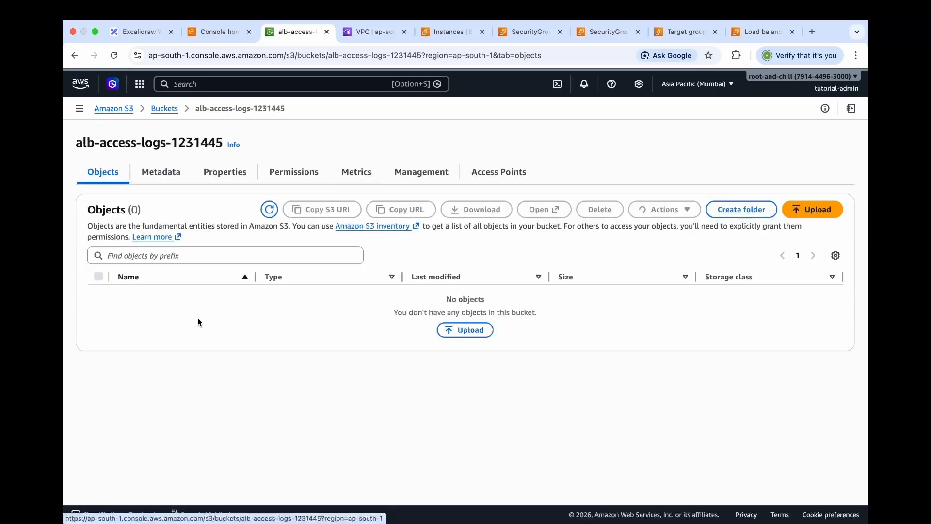
pyautogui.click(286, 179)
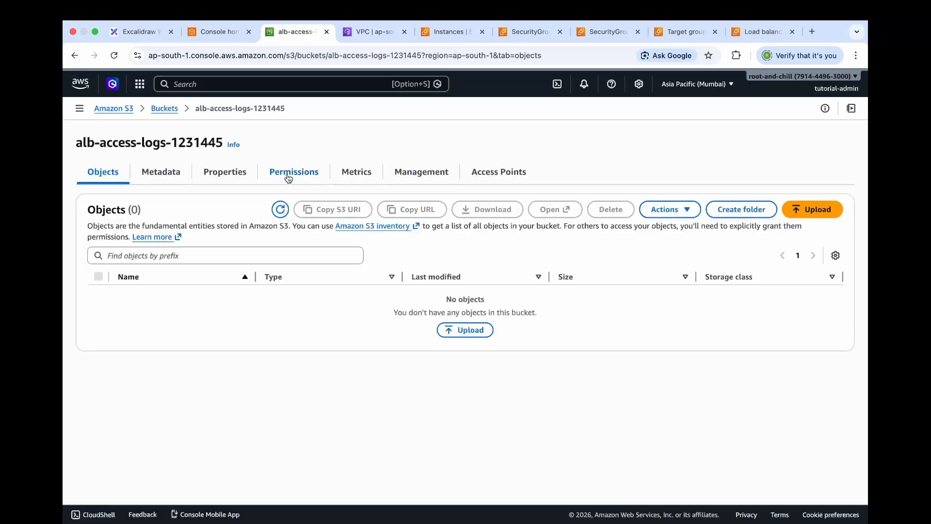
pyautogui.scroll(-4, 296, 324)
pyautogui.scroll(-1, 296, 324)
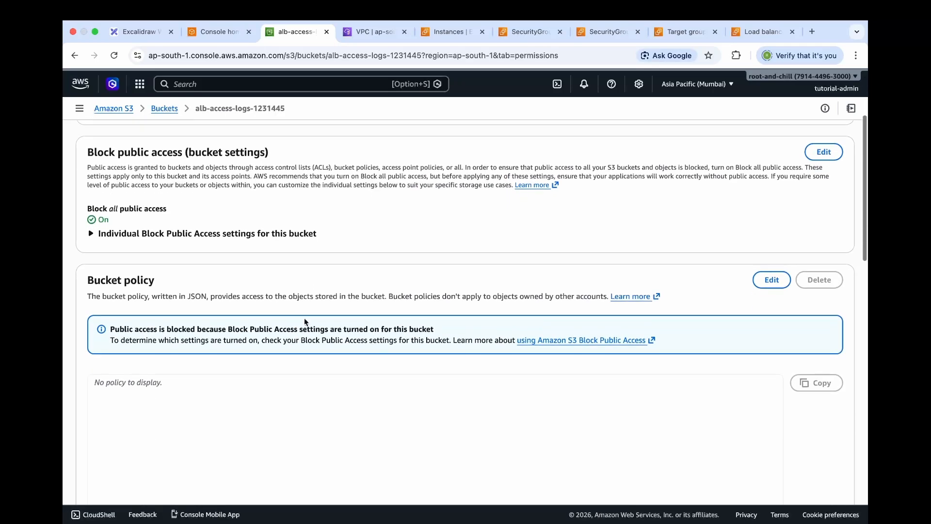
pyautogui.click(771, 280)
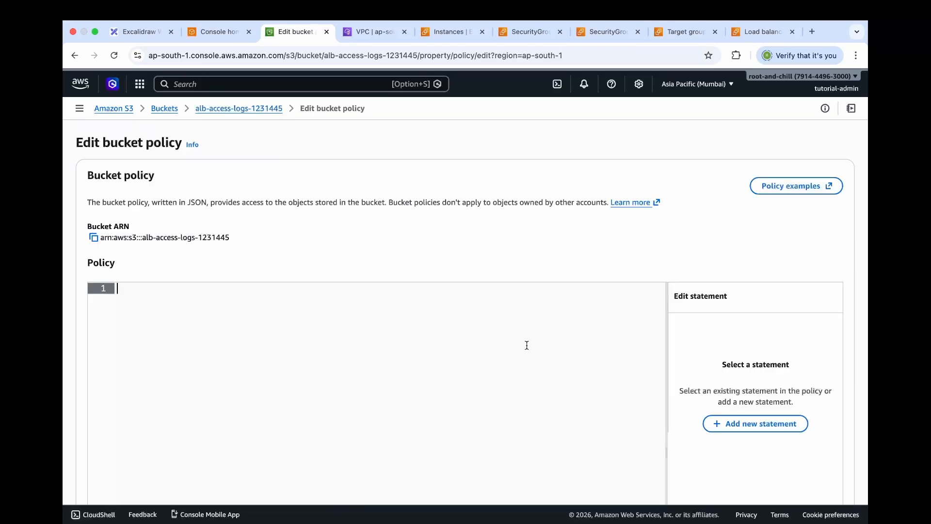
pyautogui.write('{     "Version": "2012-10-17",     "Statement": [         {             "Effect": "Allow",             "Principal": {                 "Service": "logdelivery.elasticloadbalancing.amazonaws.com"             },           "Action": "s3:PutObject",            "Resource": "arn:aws:s3:::YOUR_BUCKET_NAME/AWSLogs/YOUR_ACCOUNT_ID/*"         }     ] }')
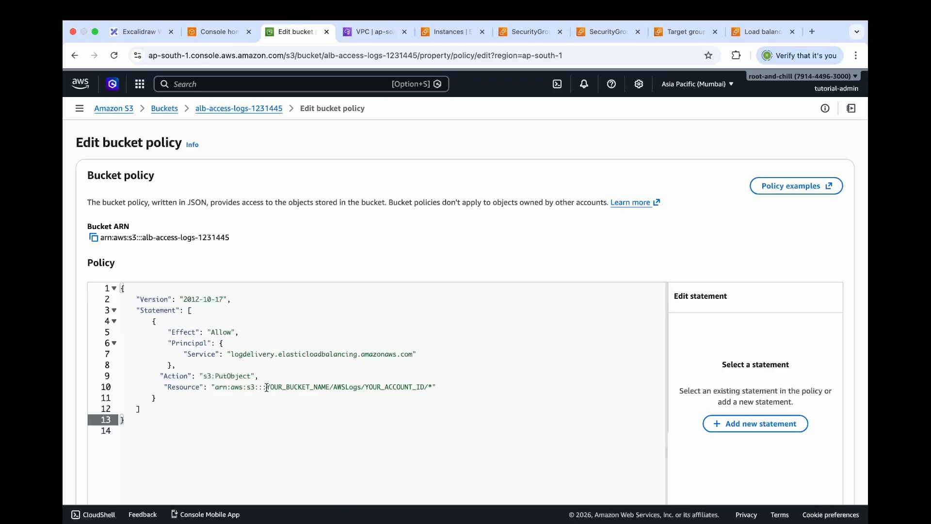
# - Replace the placeholders in the policy's Resource ARN with the bucket name alb-access-logs-1231445 and the AWS account ID
pyautogui.moveTo(266, 387); pyautogui.dragTo(330, 388)
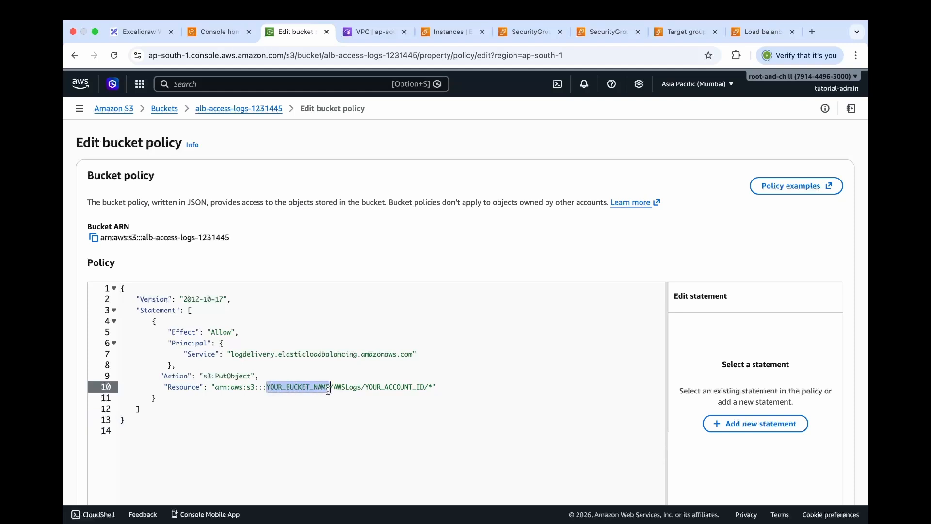
pyautogui.write('alb-access-logs-1231445')
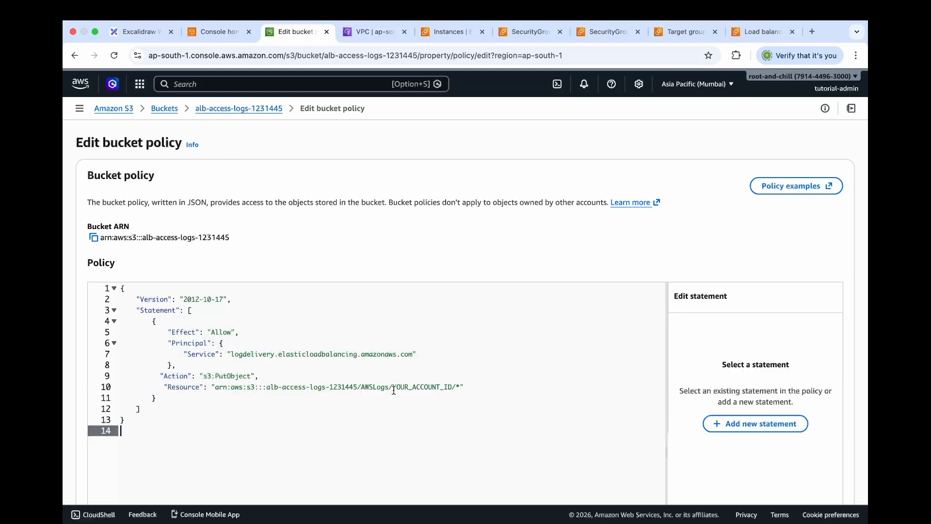
pyautogui.click(394, 387)
pyautogui.moveTo(393, 387); pyautogui.dragTo(452, 386)
pyautogui.press('BackSpace')
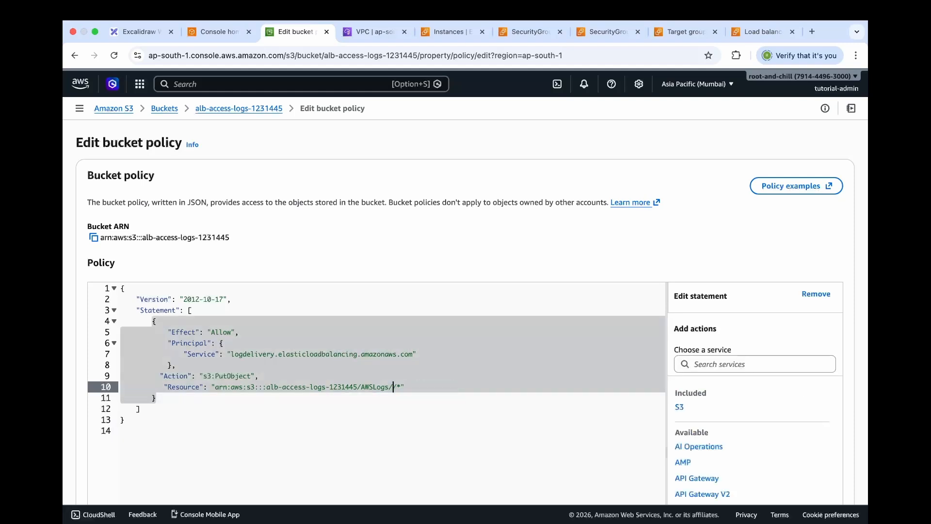
pyautogui.click(785, 76)
pyautogui.click(721, 125)
pyautogui.press('super+v')
pyautogui.click(403, 425)
# - Review the Principal, Action and Resource entries of the policy statement, and save the bucket policy
pyautogui.scroll(-2, 403, 425)
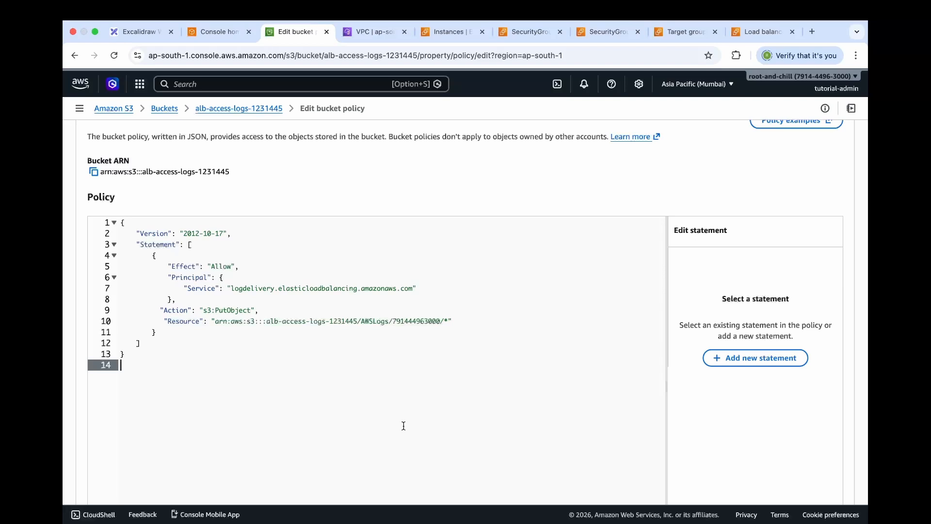
pyautogui.doubleClick(181, 279)
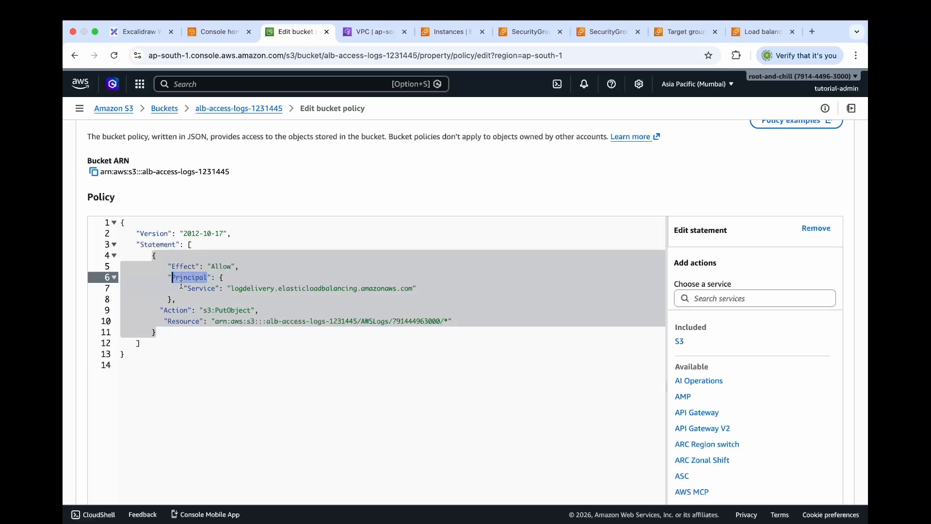
pyautogui.doubleClick(175, 311)
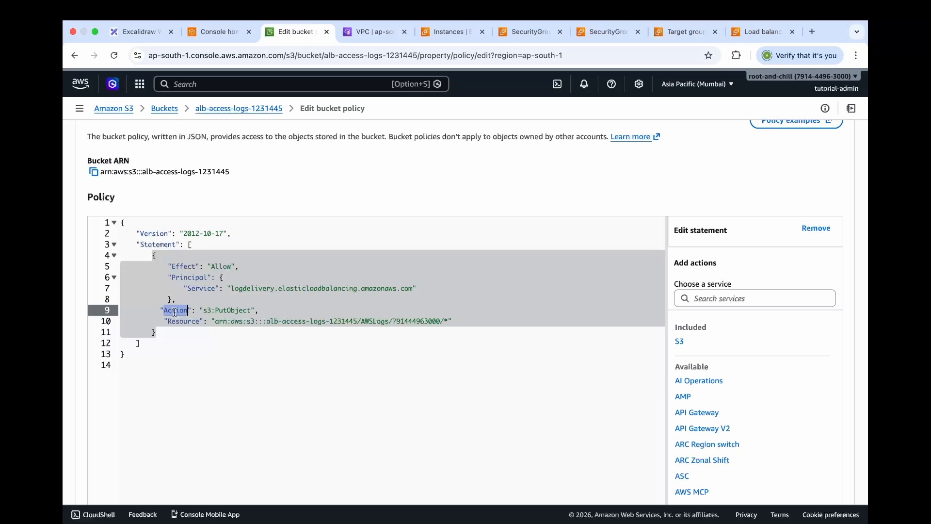
pyautogui.doubleClick(176, 323)
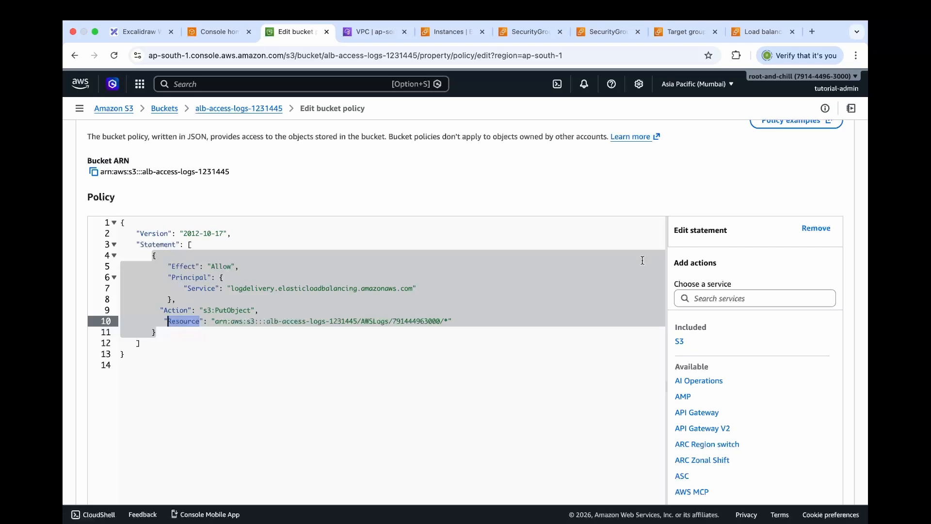
pyautogui.scroll(-5, 727, 436)
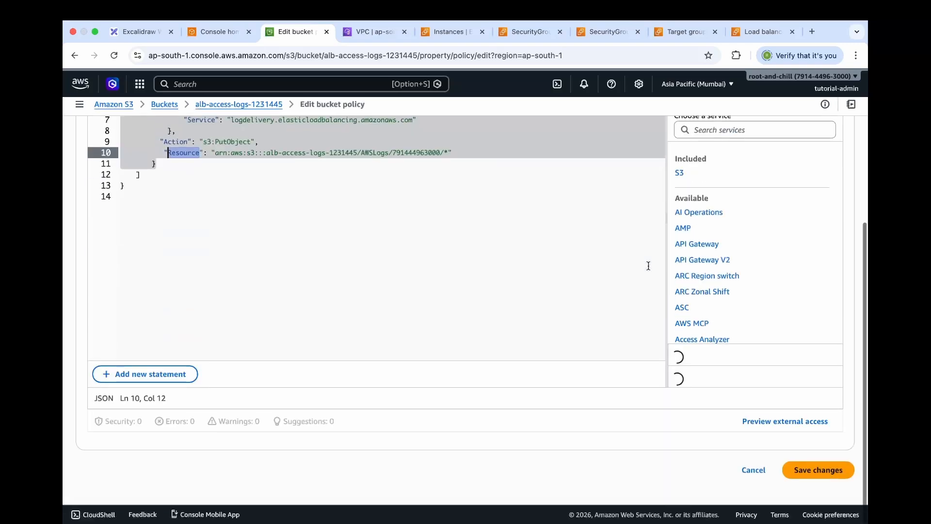
pyautogui.click(817, 480)
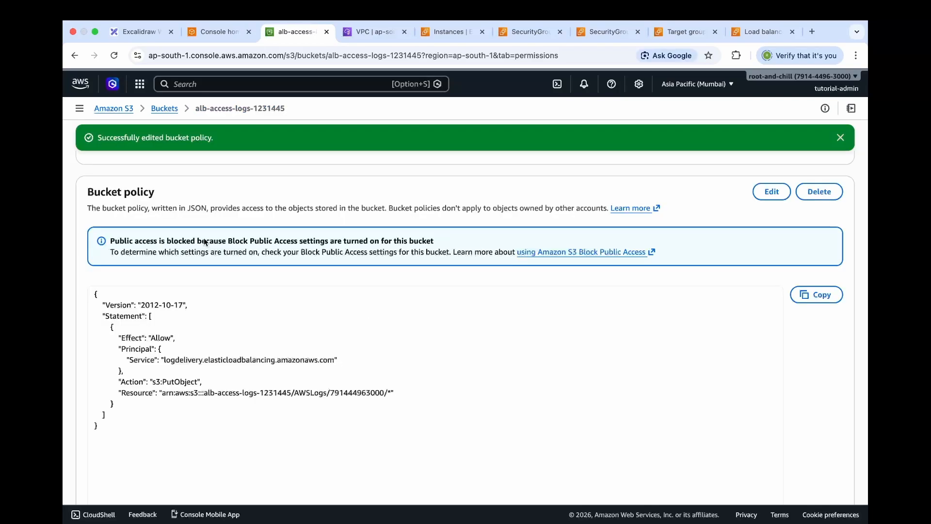
pyautogui.moveTo(99, 137); pyautogui.dragTo(255, 141)
pyautogui.scroll(5, 255, 141)
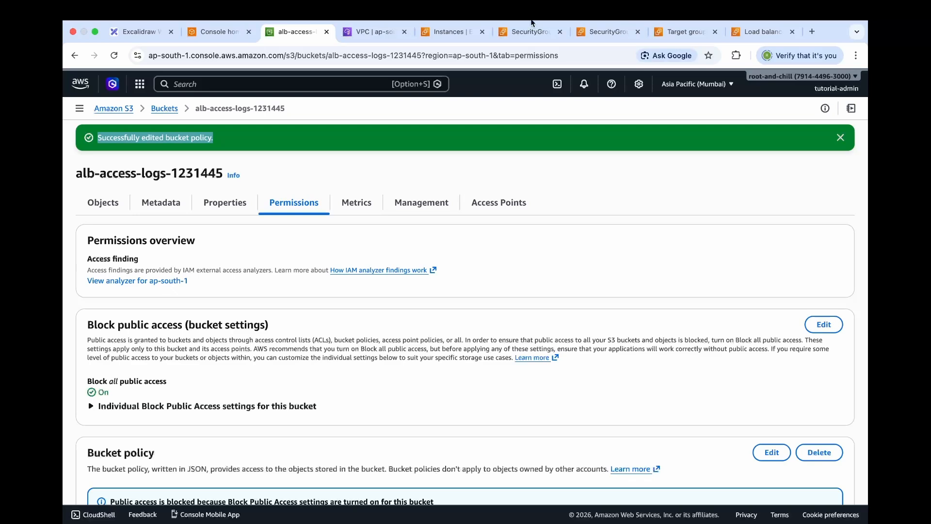
# - Return to DemoALB, edit its load balancer attributes, and enable access logs under Monitoring
pyautogui.click(757, 36)
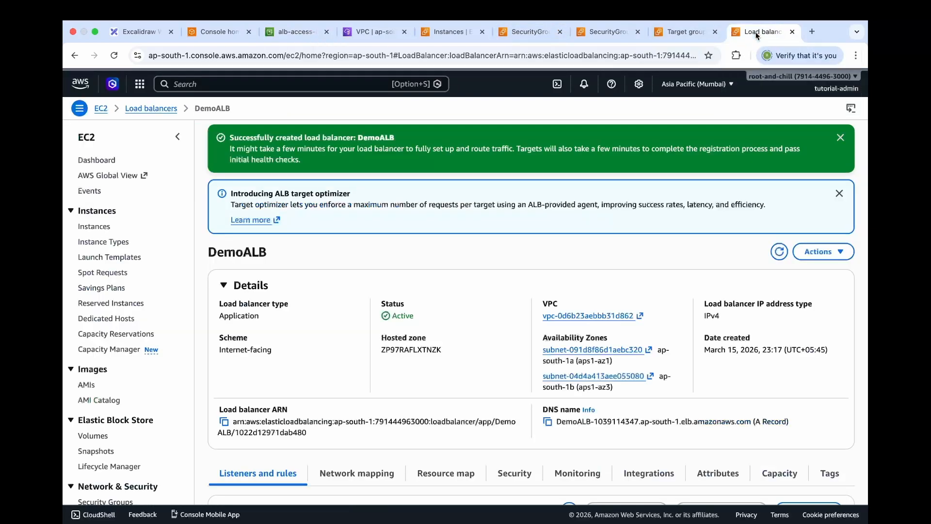
pyautogui.scroll(-5, 479, 295)
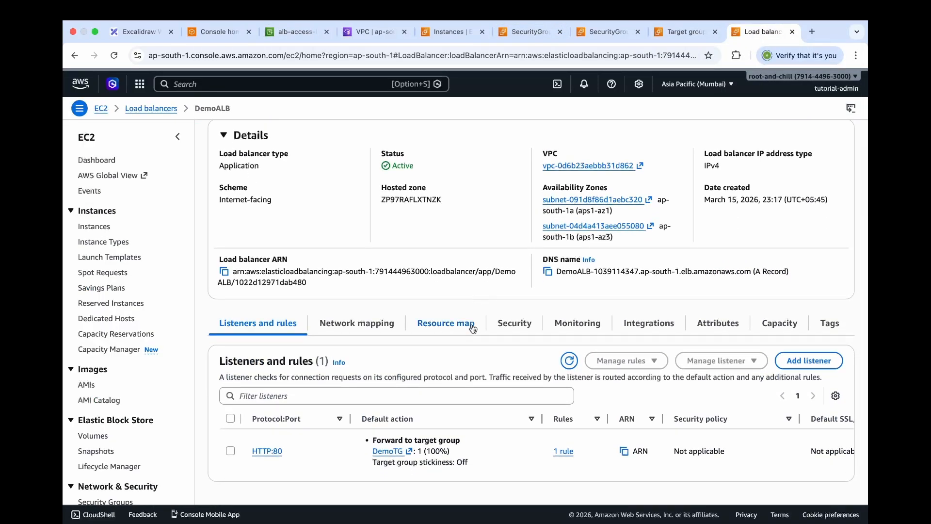
pyautogui.click(717, 329)
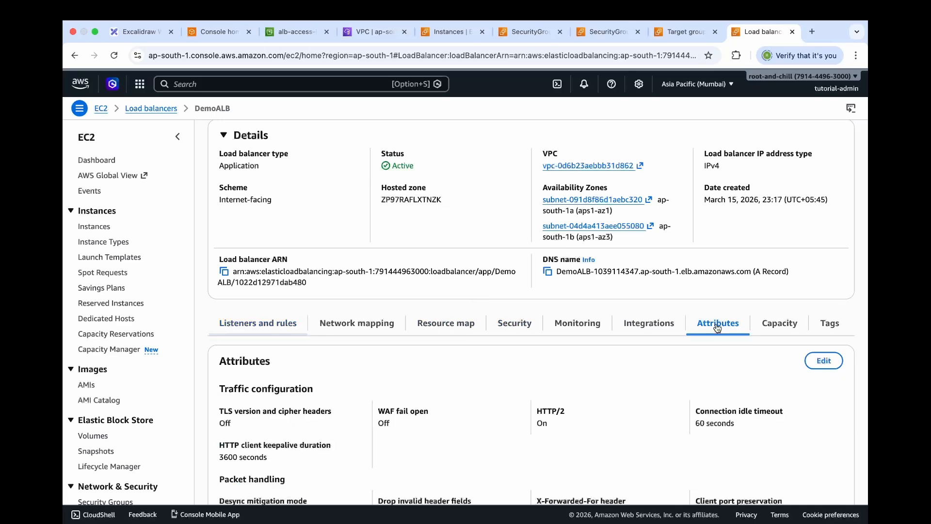
pyautogui.click(817, 364)
pyautogui.scroll(-10, 484, 348)
pyautogui.scroll(-3, 485, 348)
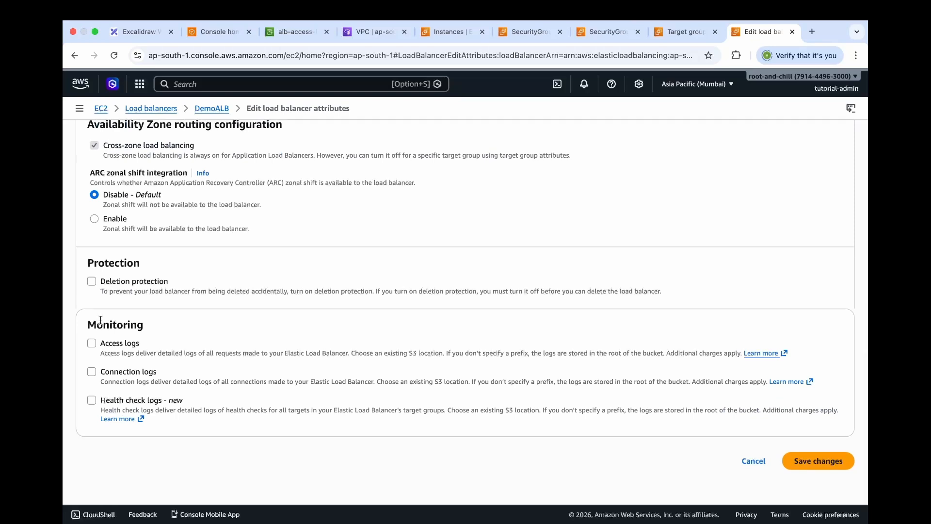
pyautogui.moveTo(102, 345); pyautogui.dragTo(144, 347)
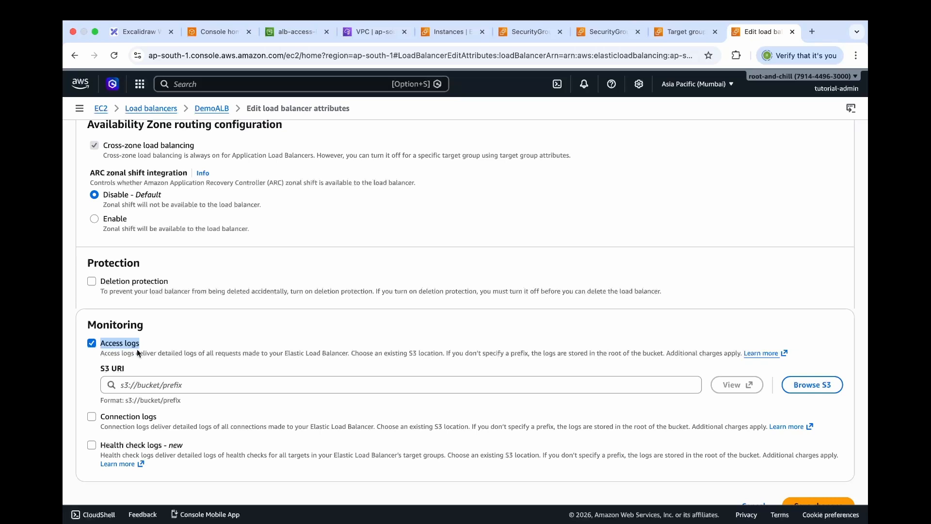
# - Select the alb-access-logs-1231445 bucket as the access logs' S3 location and save the attribute changes
pyautogui.click(804, 390)
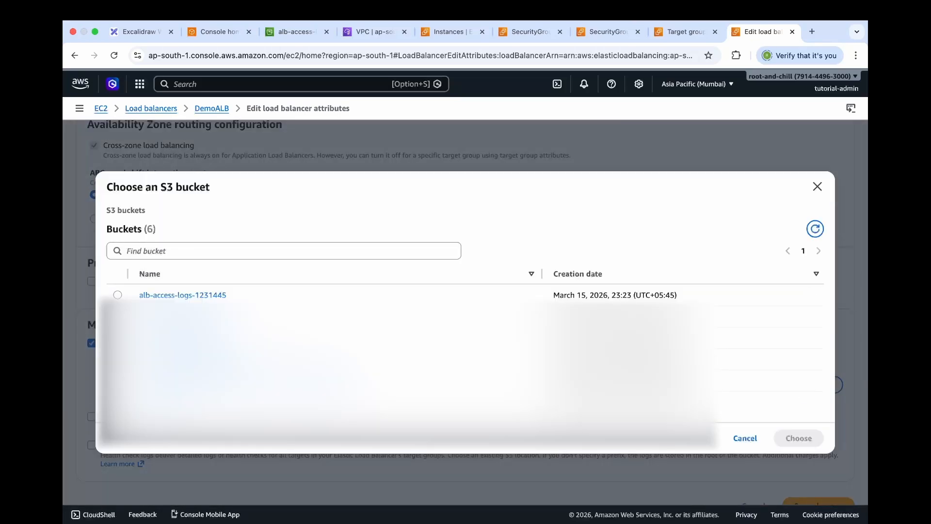
pyautogui.click(118, 295)
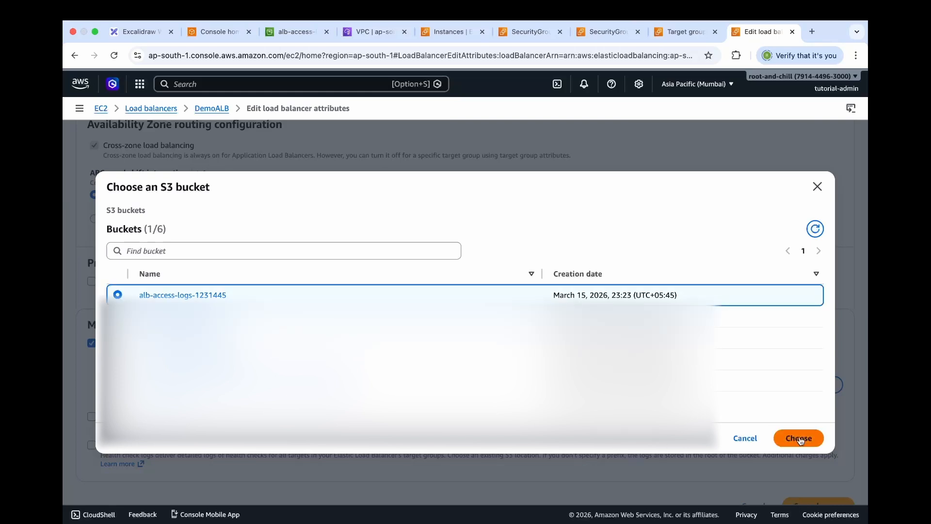
pyautogui.click(798, 437)
pyautogui.scroll(-2, 775, 460)
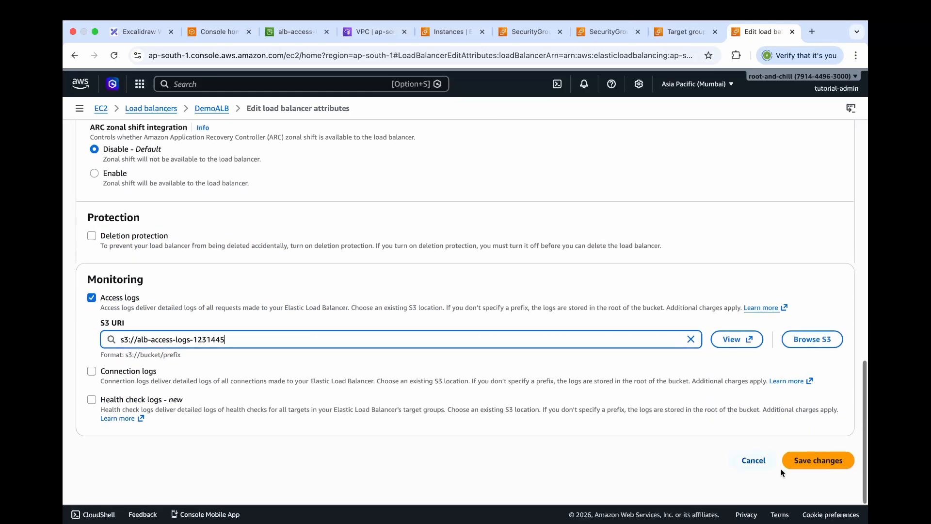
pyautogui.click(805, 465)
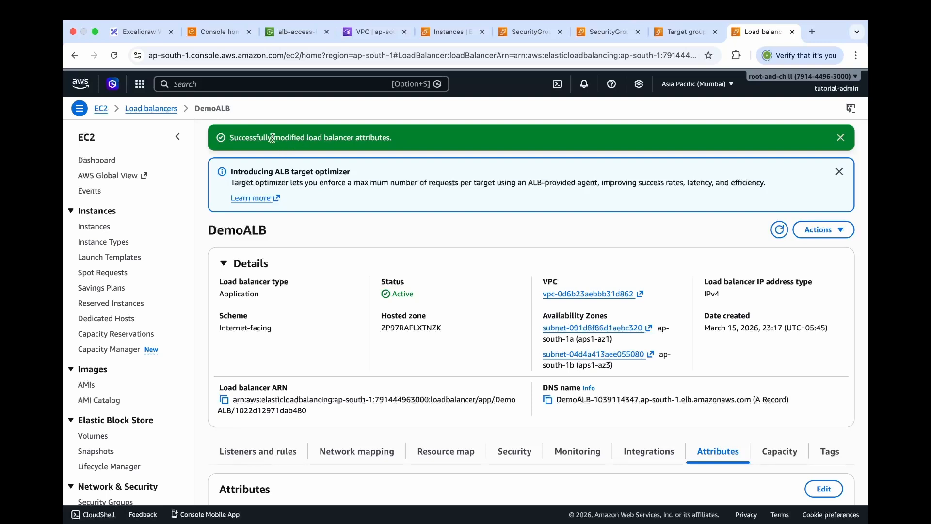
# - Open DemoALB's DNS name in a new browser tab and check which server's hostname answers the request
pyautogui.moveTo(537, 387); pyautogui.dragTo(576, 388)
pyautogui.click(547, 400)
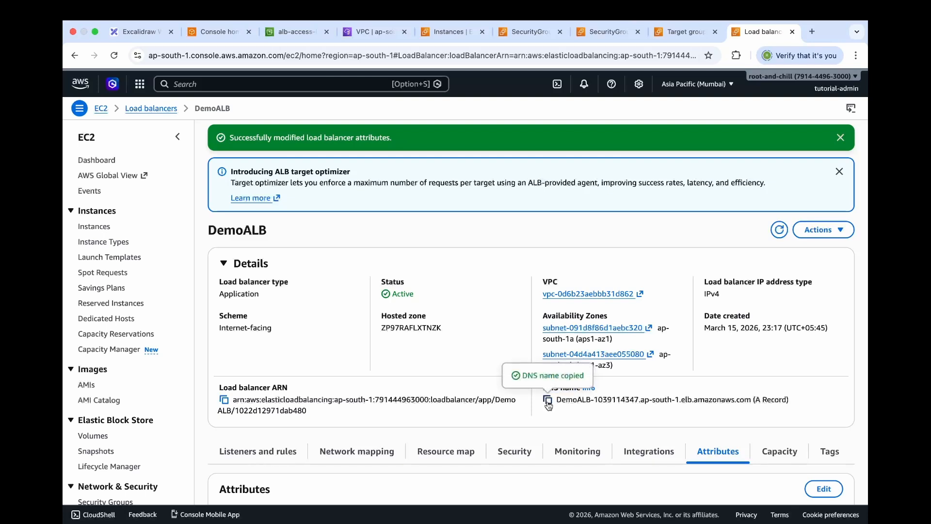
pyautogui.click(812, 32)
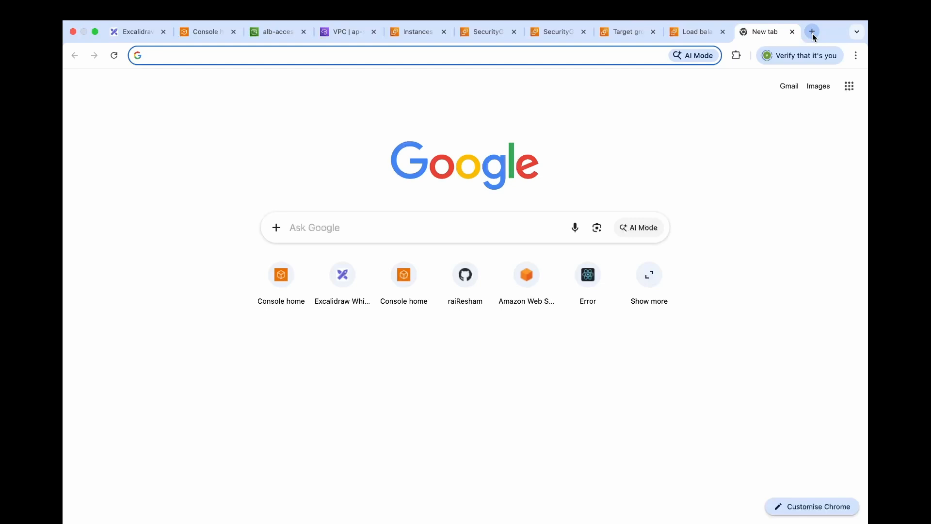
pyautogui.press('super+v')
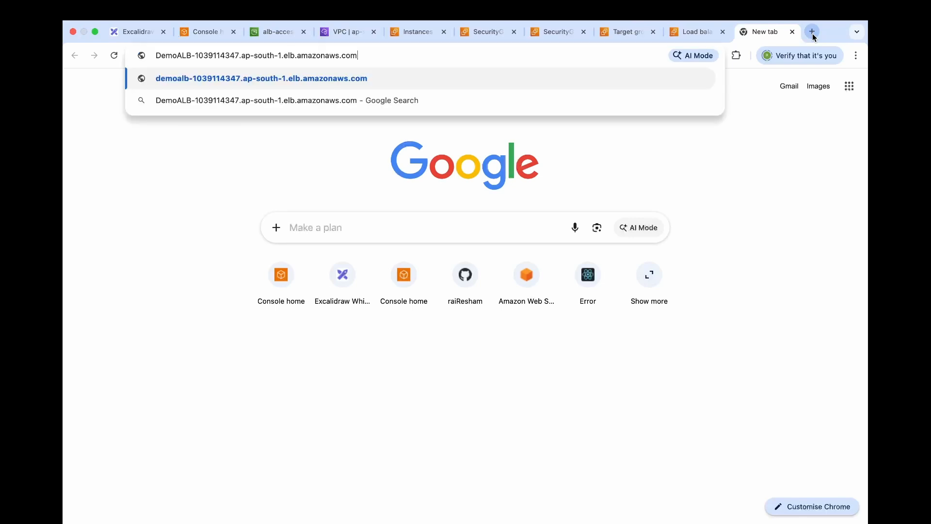
pyautogui.press('Return')
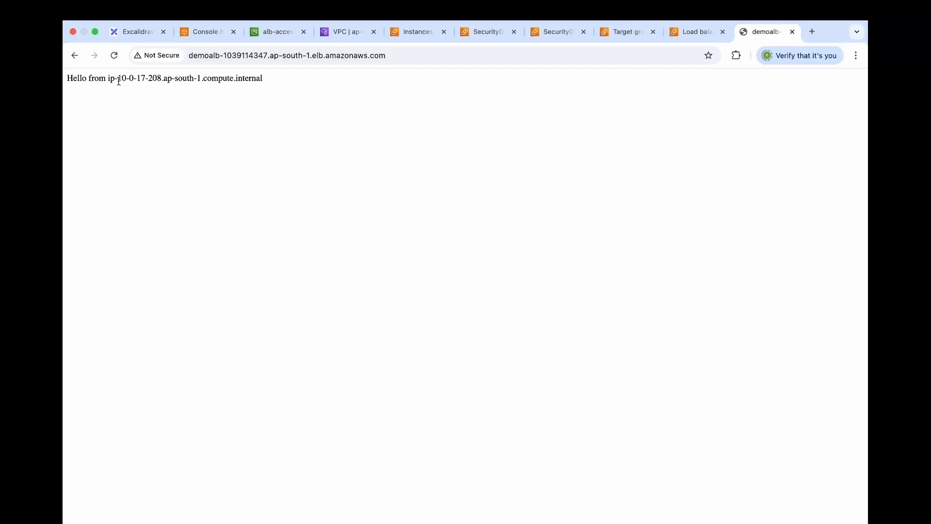
pyautogui.moveTo(117, 78); pyautogui.dragTo(150, 79)
pyautogui.click(150, 79)
# - Reload the load balancer's page several times to send more requests to the target servers
pyautogui.click(115, 56)
pyautogui.click(115, 56)
pyautogui.click(115, 56)
pyautogui.click(116, 56)
pyautogui.click(115, 56)
pyautogui.click(116, 56)
# - In the alb-access-logs-1231445 bucket, browse through AWSLogs and the account ID folder to the elasticloadbalancing folder
pyautogui.click(275, 34)
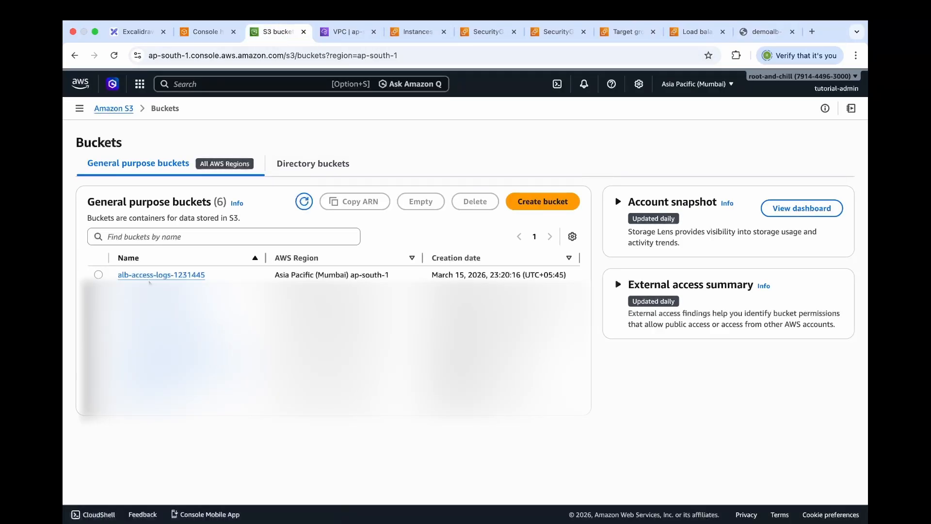
pyautogui.click(148, 278)
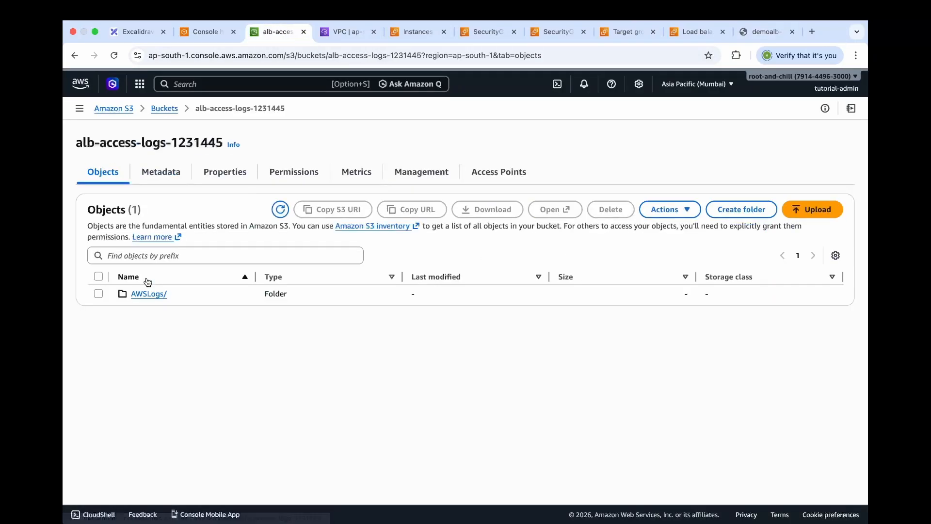
pyautogui.click(148, 295)
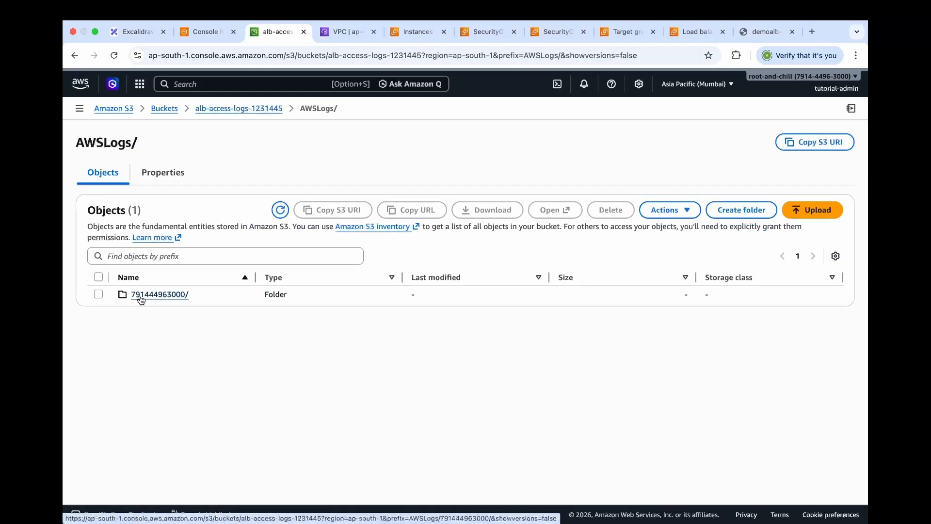
pyautogui.click(141, 300)
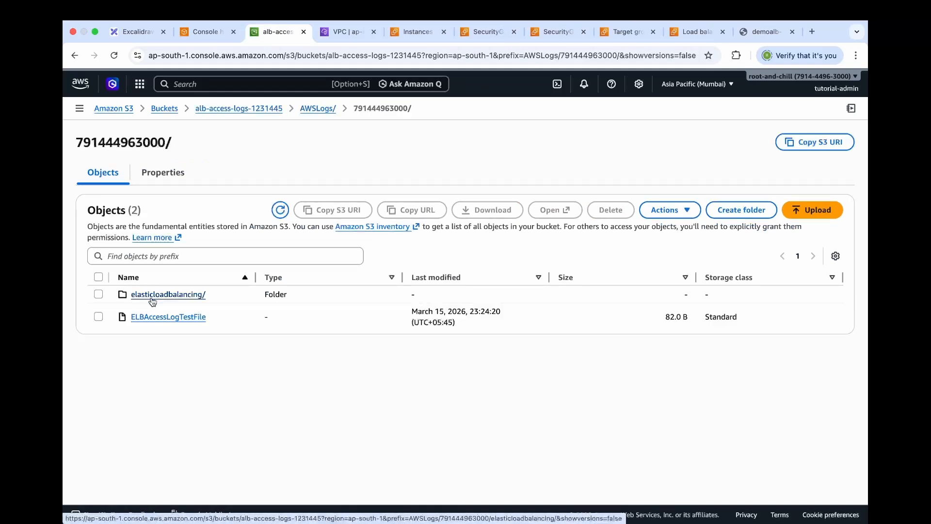
pyautogui.click(153, 297)
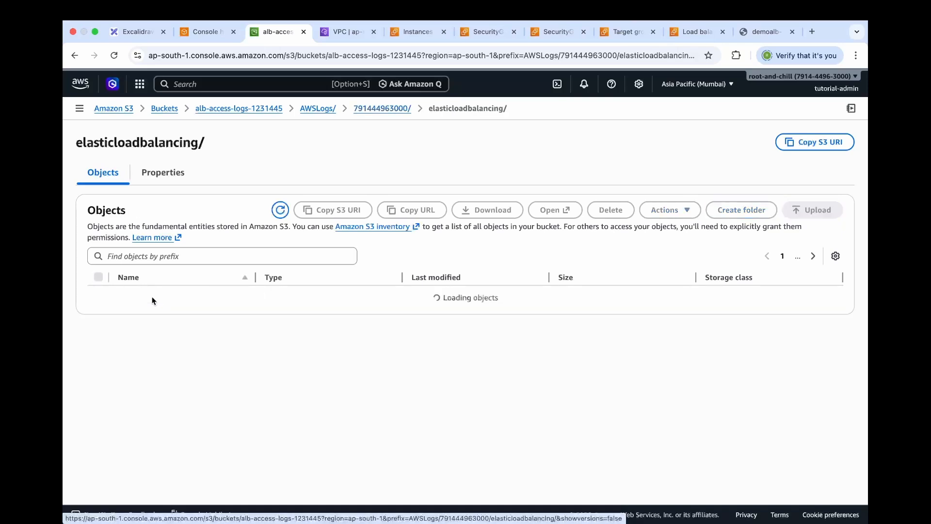
# - Download the gzipped access log from the ap-south-1/2026/03/15 folder and open the extracted log in VS Code
pyautogui.click(152, 297)
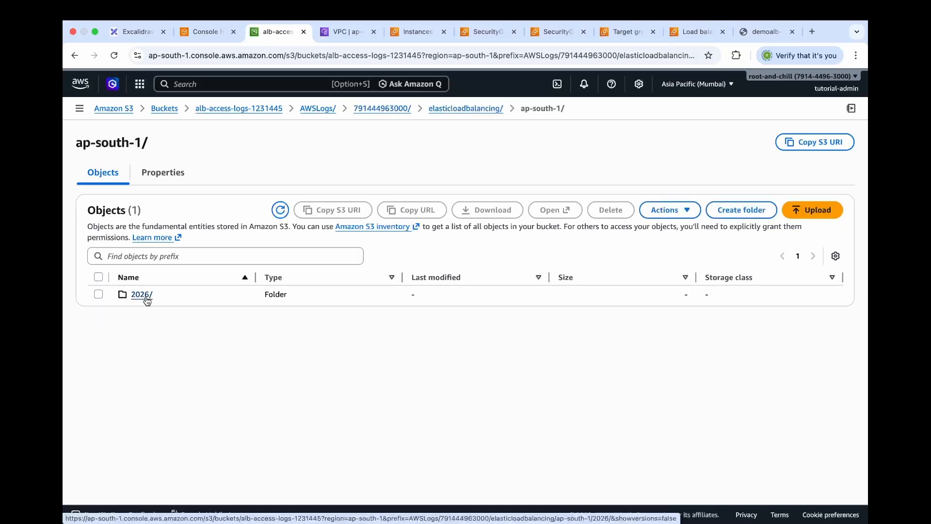
pyautogui.click(146, 298)
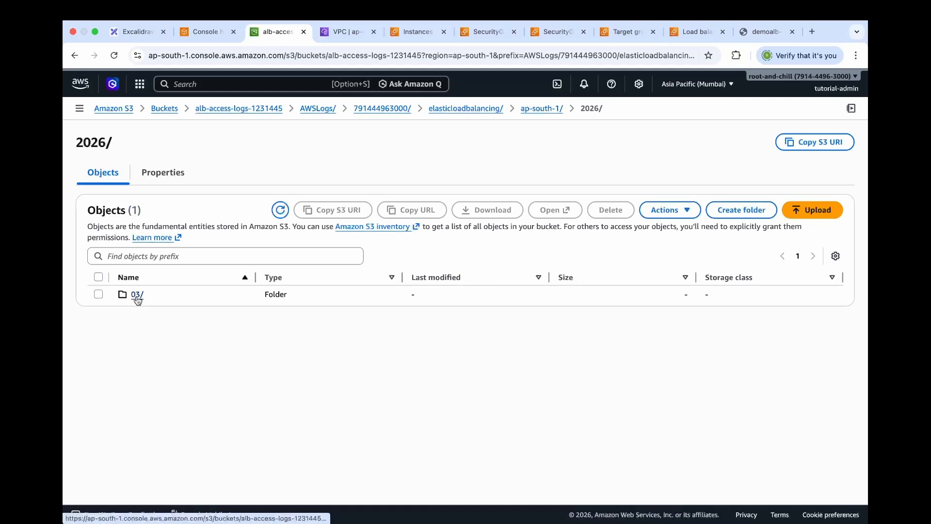
pyautogui.click(137, 298)
pyautogui.click(138, 296)
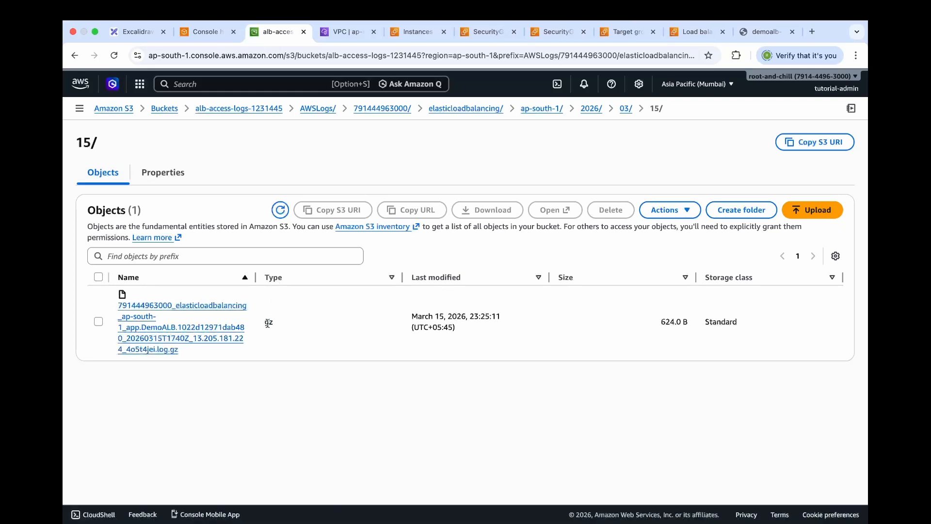
pyautogui.click(98, 321)
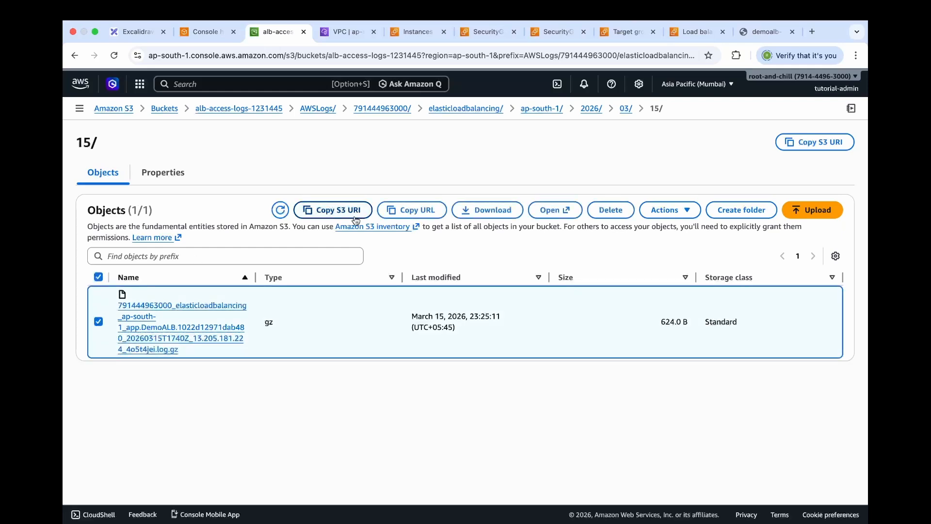
pyautogui.click(515, 219)
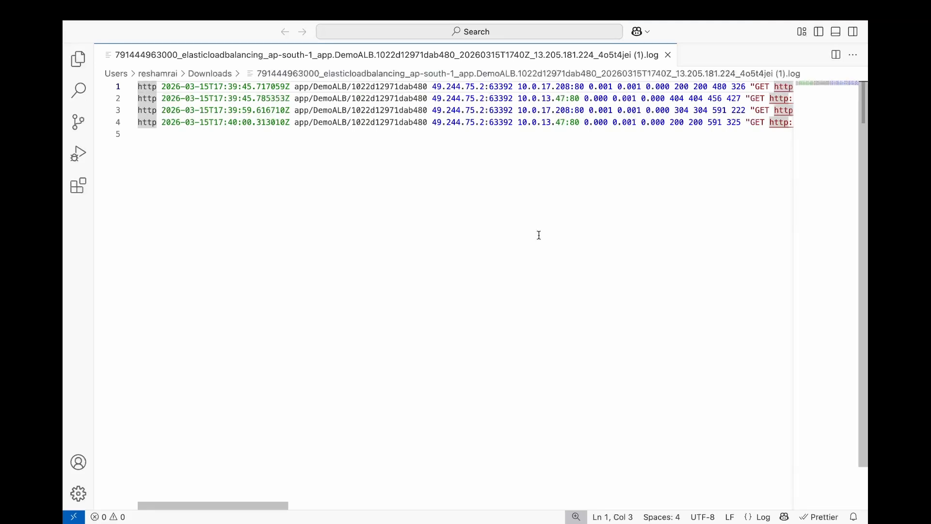
# - Open docs.aws.amazon.com/elasticloadbalancing/latest/application/load-balancer-access-logs.html in a new browser tab and find the Syntax table of access log entries
pyautogui.hotkey('ctrl', 'Left')
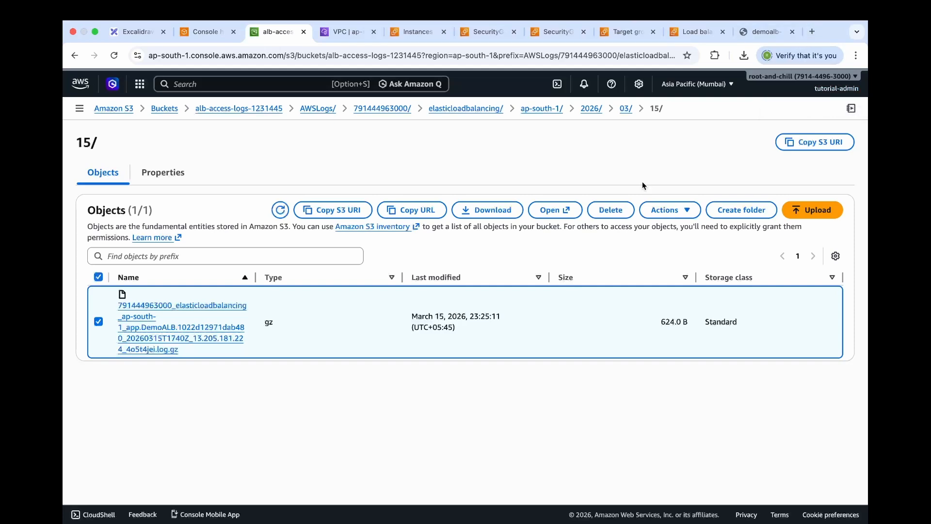
pyautogui.press('super+t')
pyautogui.press('super+v')
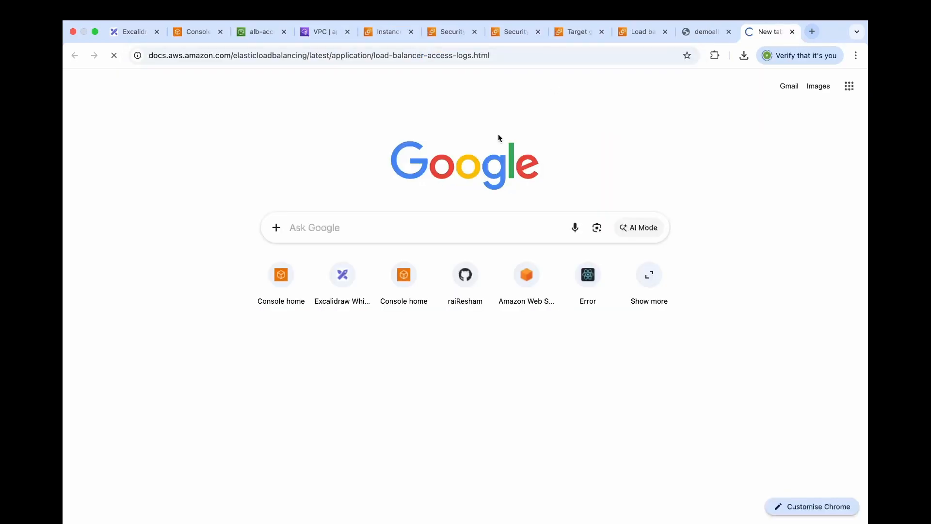
pyautogui.press('Return')
pyautogui.scroll(-5, 399, 283)
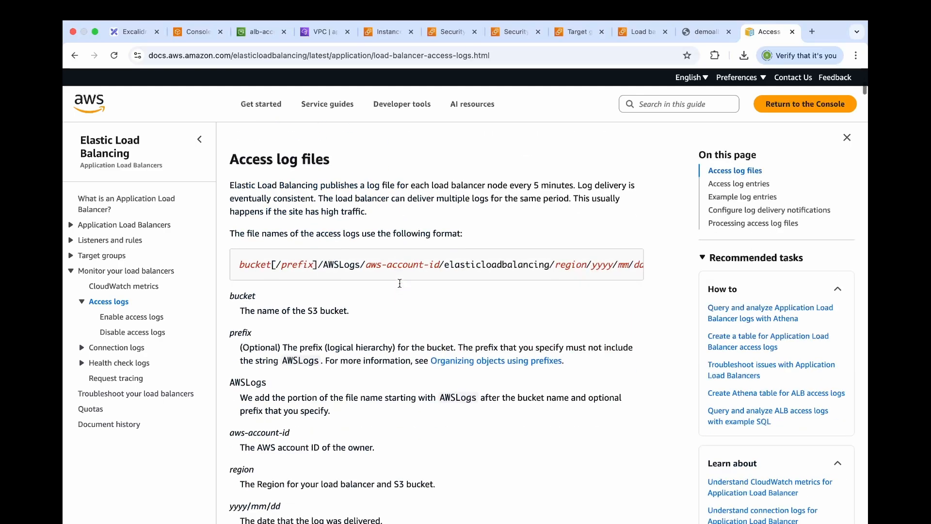
pyautogui.scroll(-10, 400, 283)
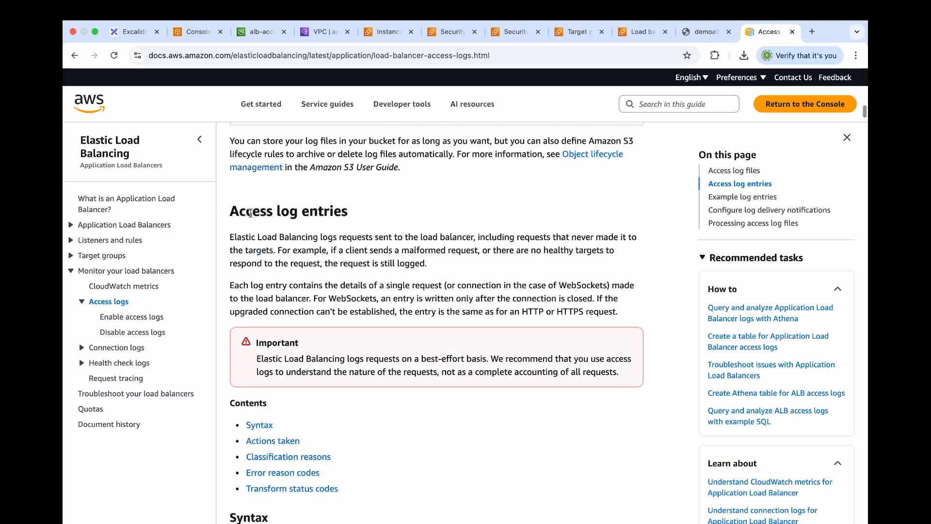
pyautogui.scroll(-5, 310, 327)
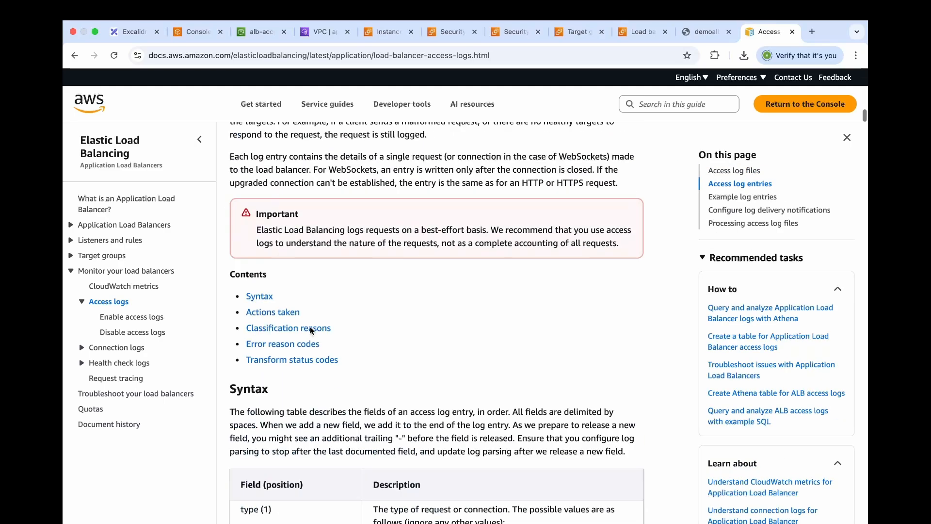
pyautogui.scroll(-2, 310, 327)
pyautogui.moveTo(241, 302); pyautogui.dragTo(260, 303)
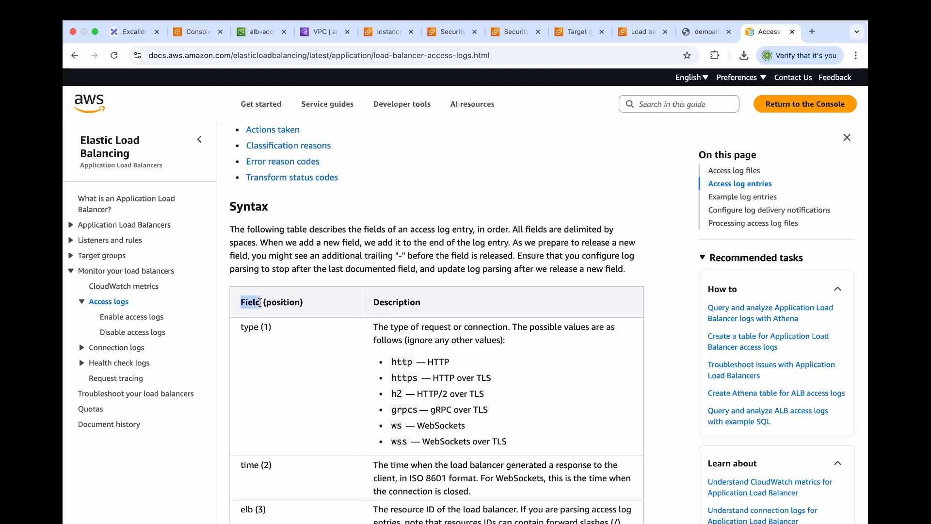
pyautogui.click(328, 372)
pyautogui.scroll(-1, 328, 372)
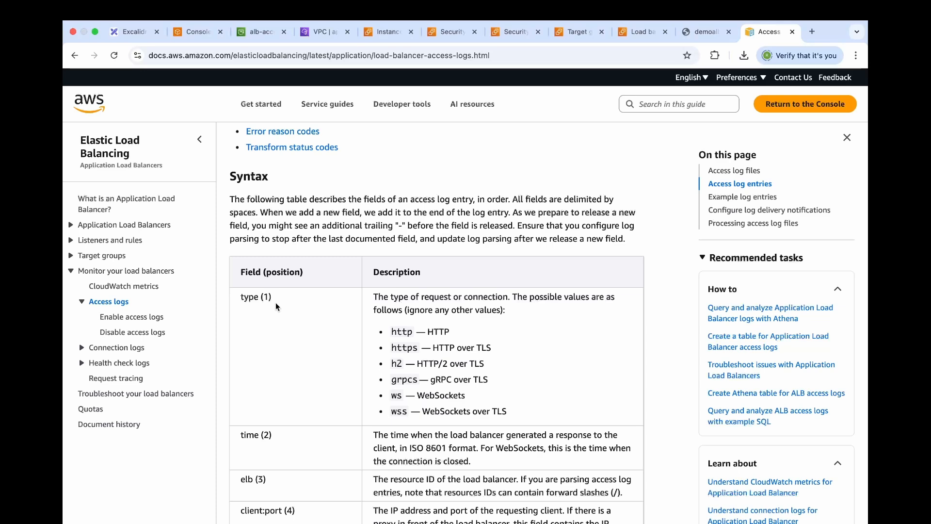
# - Compare the documented type field with the first value of the log's first entry in VS Code
pyautogui.doubleClick(250, 297)
pyautogui.press('super+Tab')
pyautogui.click(165, 157)
pyautogui.doubleClick(147, 87)
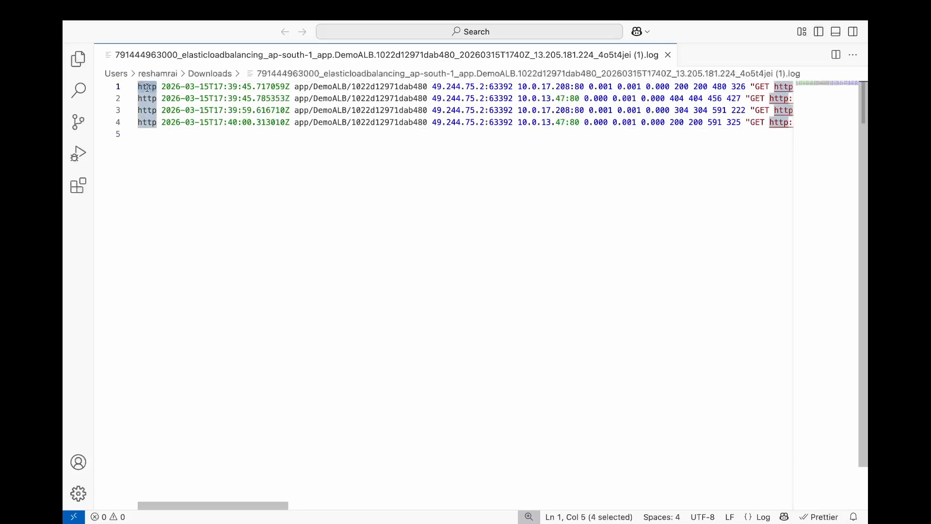
# - Look up the time field in the Syntax table and match it to the timestamp in the first log entry
pyautogui.press('super+Tab')
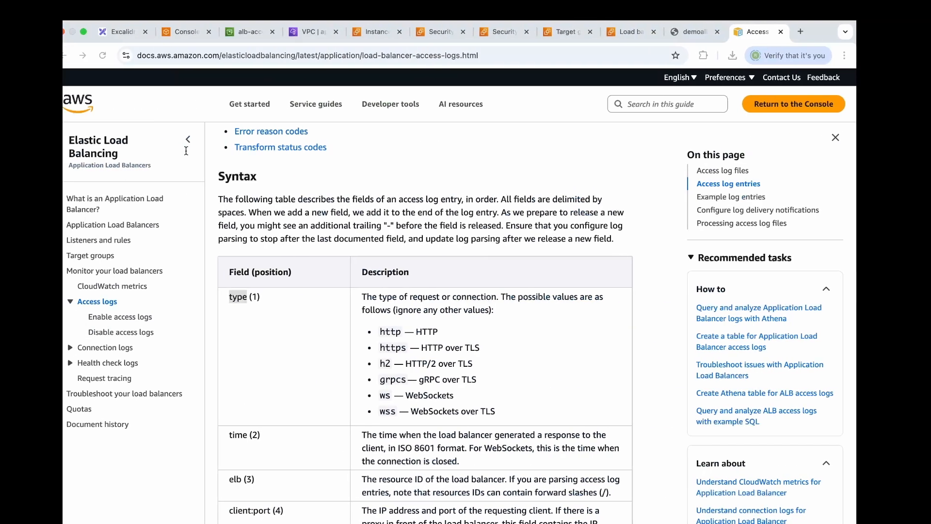
pyautogui.scroll(-3, 289, 314)
pyautogui.moveTo(240, 293); pyautogui.dragTo(258, 294)
pyautogui.press('super+Tab')
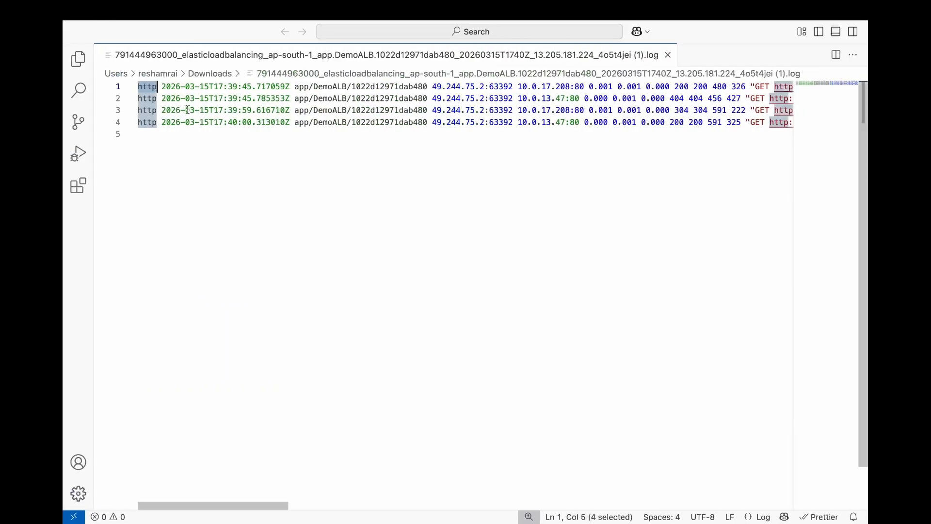
pyautogui.moveTo(161, 86); pyautogui.dragTo(291, 86)
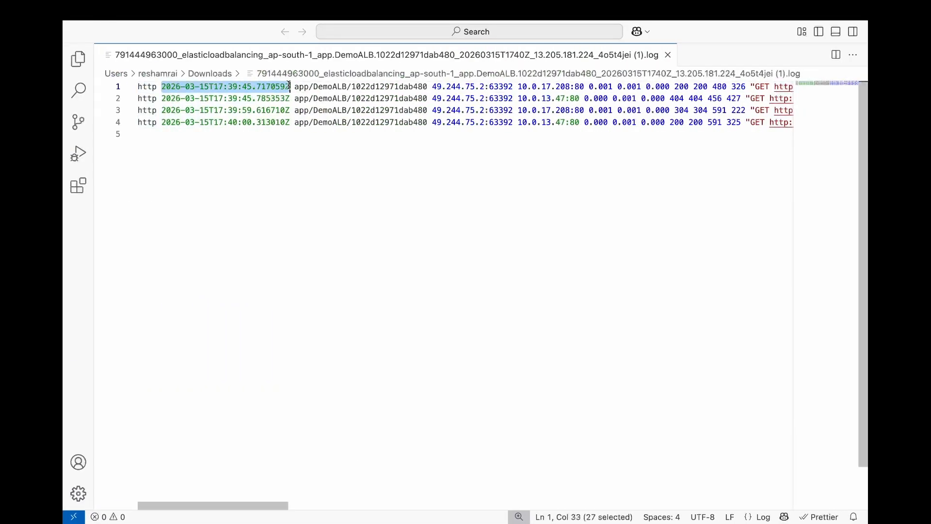
# - Read the elb and client:port field descriptions and locate the client IP address and port in the first log entry
pyautogui.press('super+Tab')
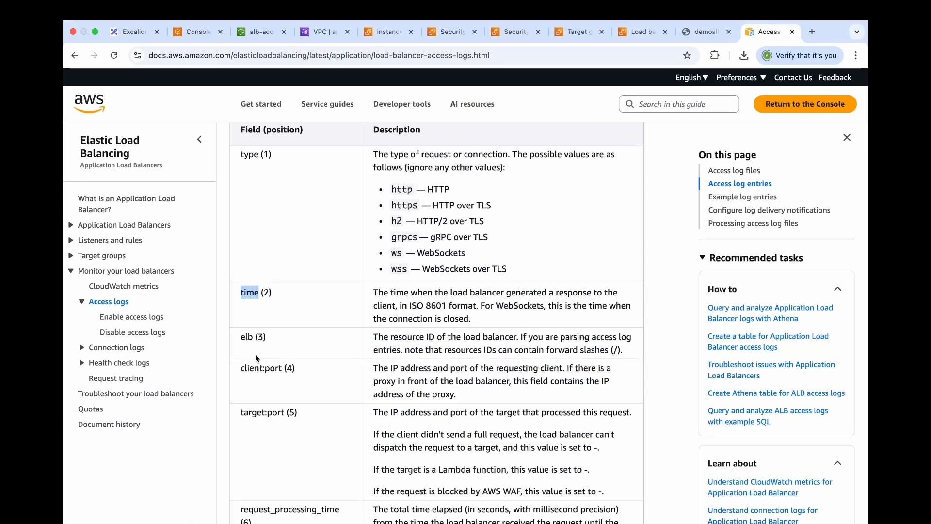
pyautogui.moveTo(427, 339); pyautogui.dragTo(524, 341)
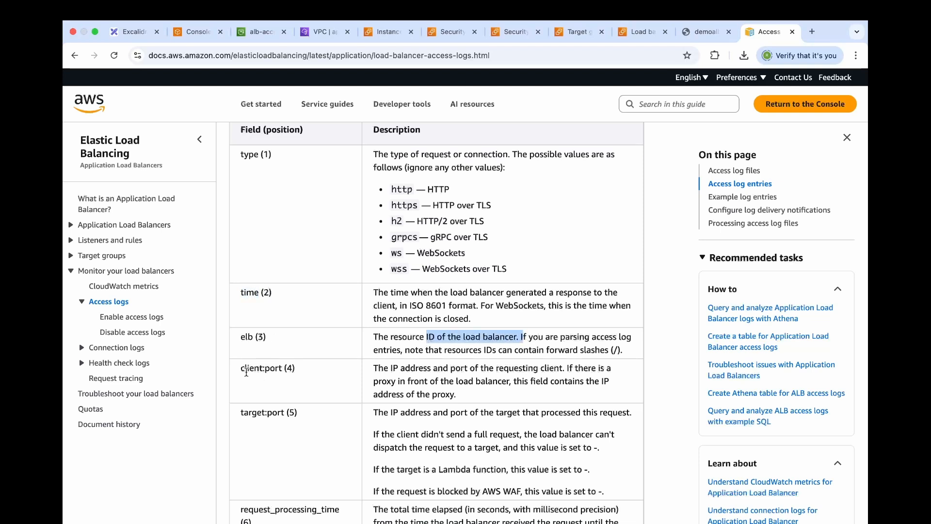
pyautogui.moveTo(238, 368); pyautogui.dragTo(283, 370)
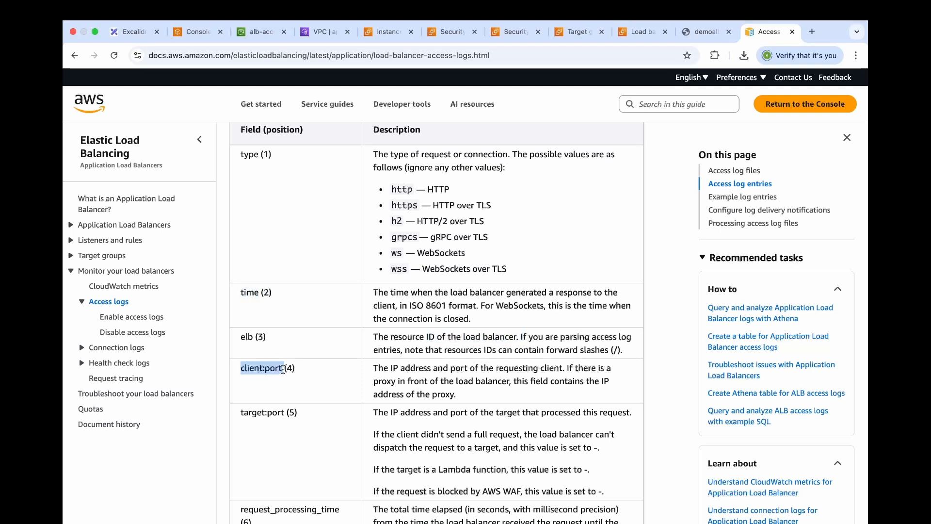
pyautogui.hotkey('ctrl', 'Right')
pyautogui.click(296, 393)
pyautogui.moveTo(432, 86); pyautogui.dragTo(483, 86)
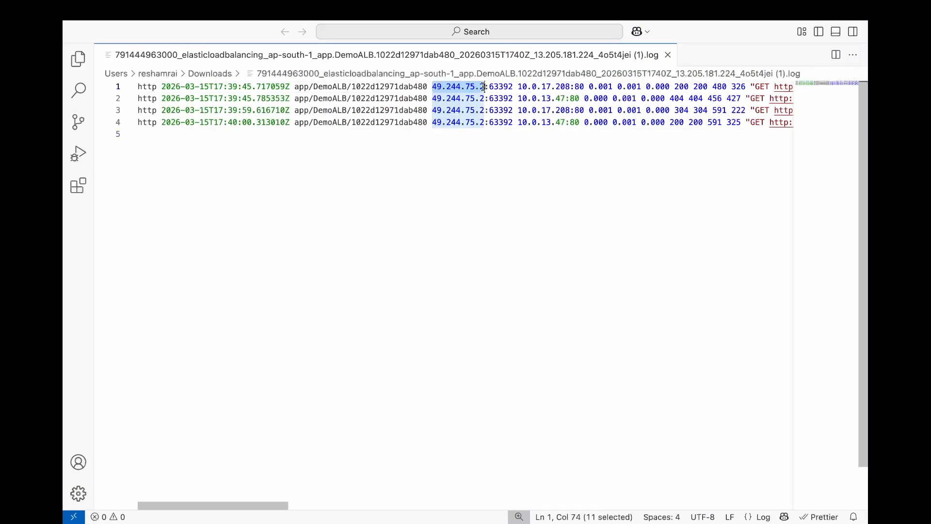
pyautogui.click(489, 87)
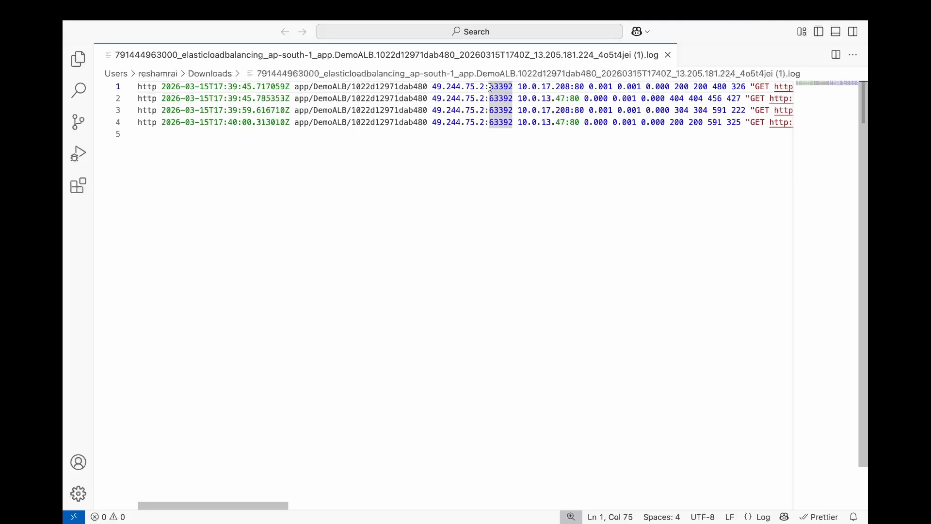
pyautogui.doubleClick(491, 87)
pyautogui.click(463, 188)
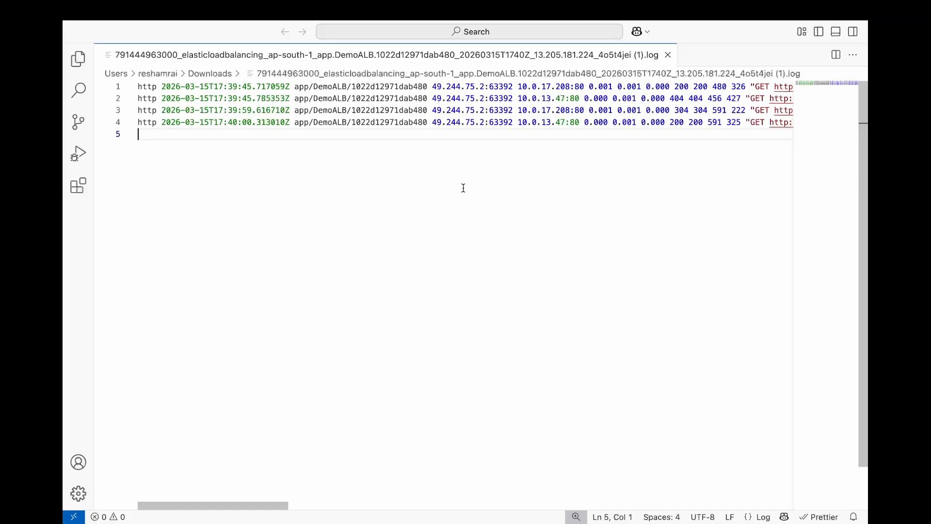
# - Return to the documentation and review the target:port, request_processing_time and target_processing_time field descriptions
pyautogui.press('super+Tab')
pyautogui.scroll(-3, 311, 322)
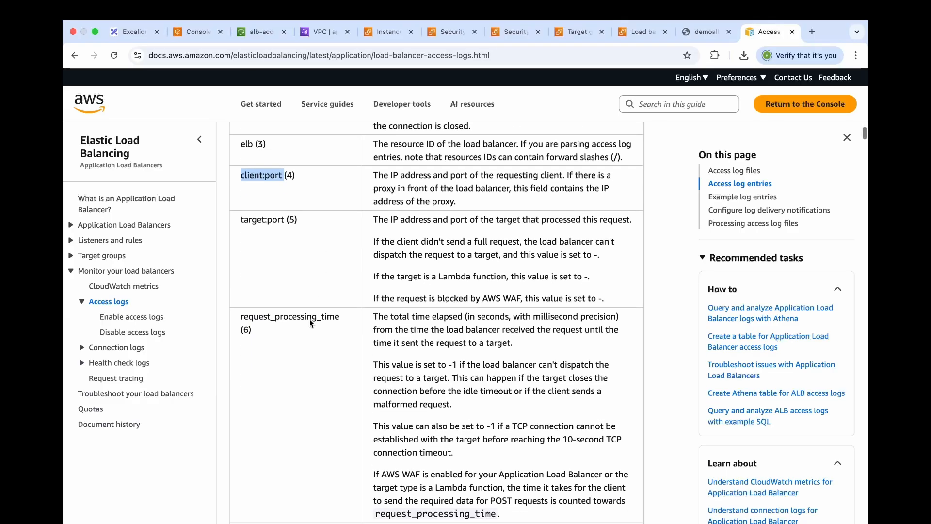
pyautogui.scroll(-4, 311, 322)
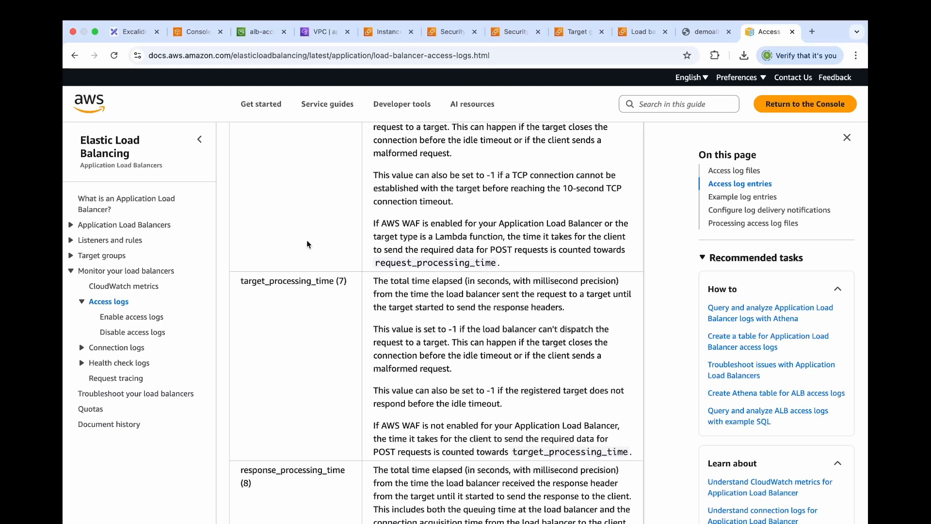
# - Terminate both EC2 instances, Server 1 and Server 2, leaving the OS shutdown unskipped
pyautogui.click(385, 39)
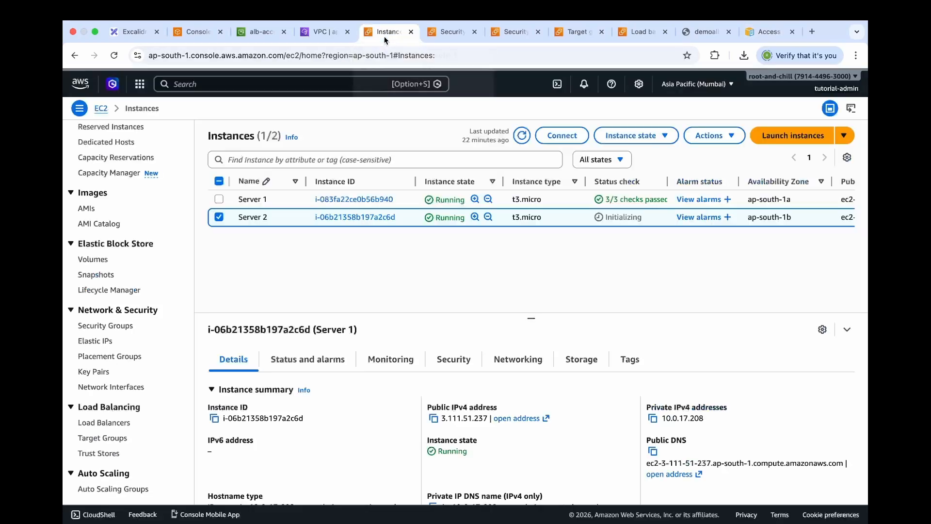
pyautogui.click(219, 200)
pyautogui.click(613, 142)
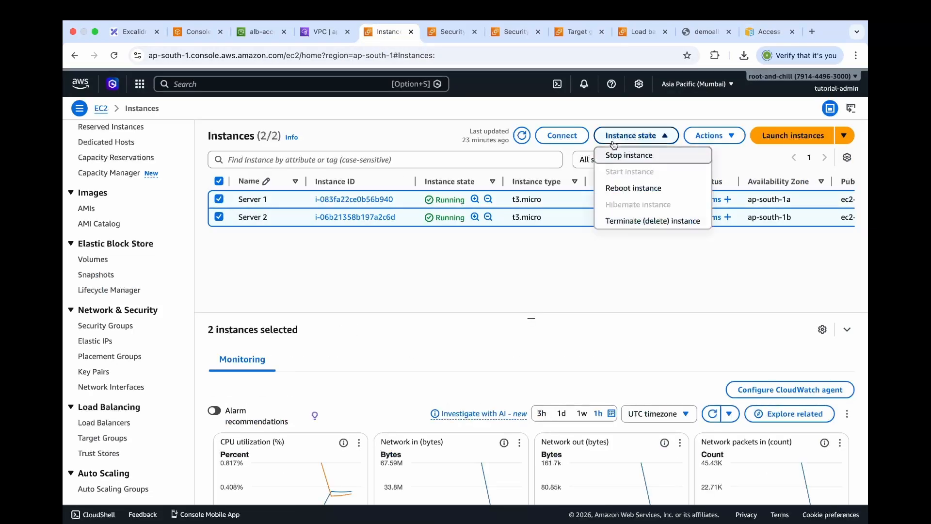
pyautogui.click(620, 221)
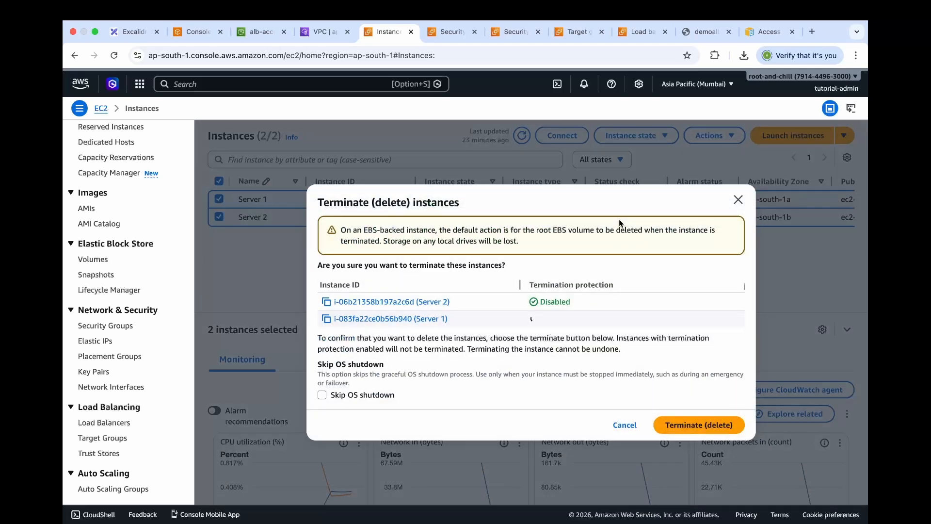
pyautogui.click(683, 427)
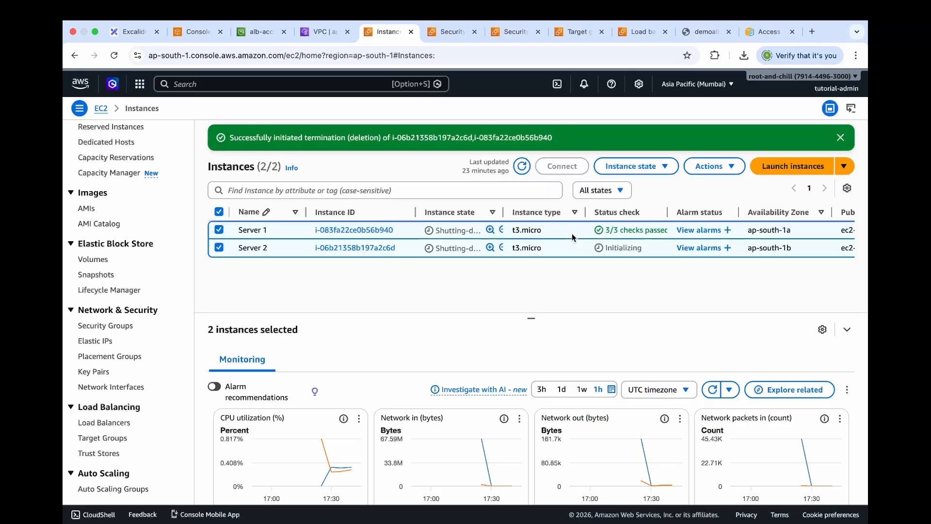
# - Delete the DemoALB load balancer, entering "confirm" as the written consent
pyautogui.click(638, 33)
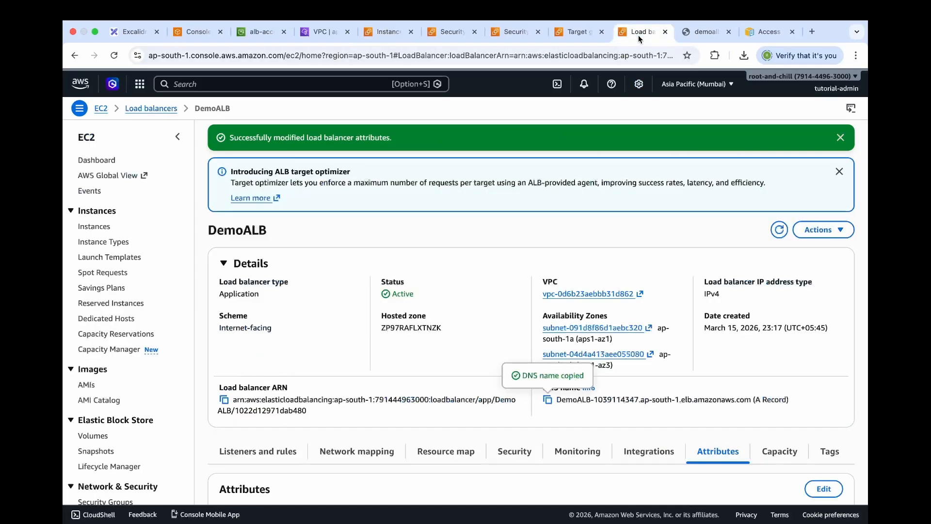
pyautogui.click(817, 236)
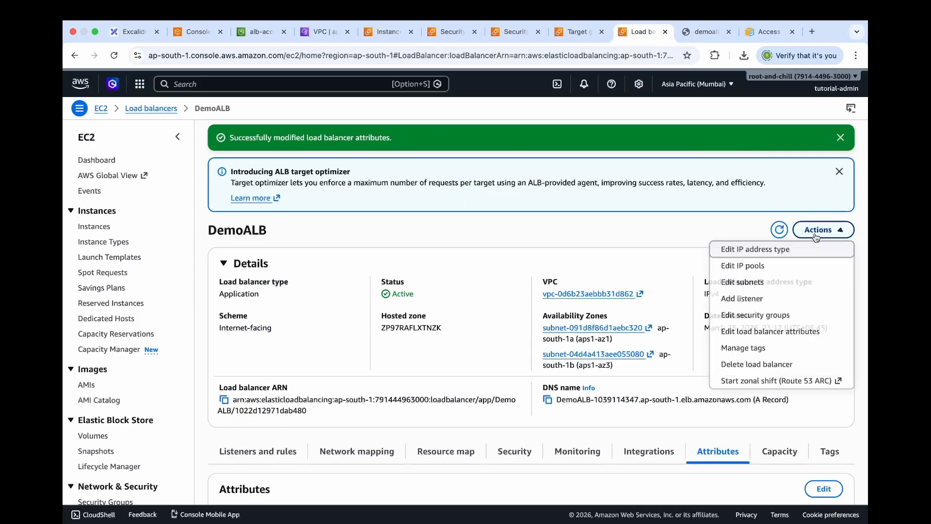
pyautogui.click(766, 366)
pyautogui.write('confirm')
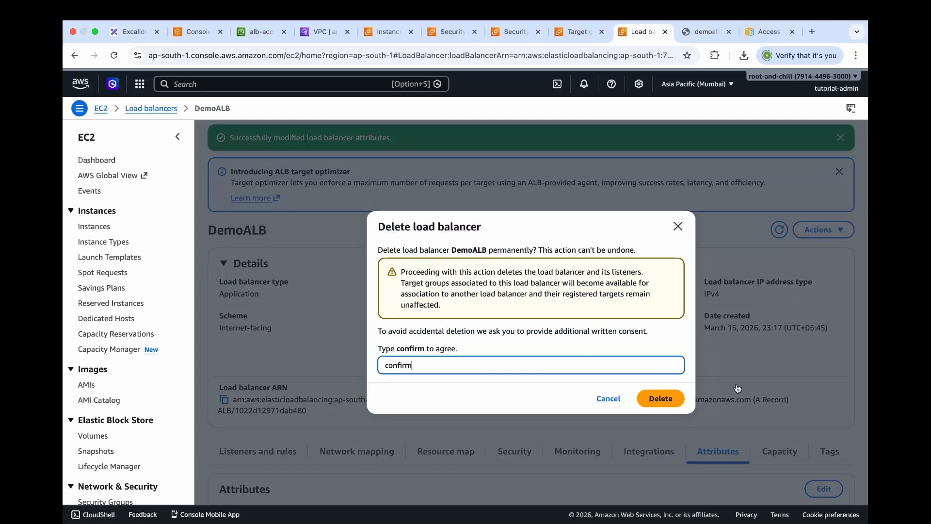
pyautogui.click(664, 398)
# - Delete the DemoTG target group
pyautogui.click(581, 32)
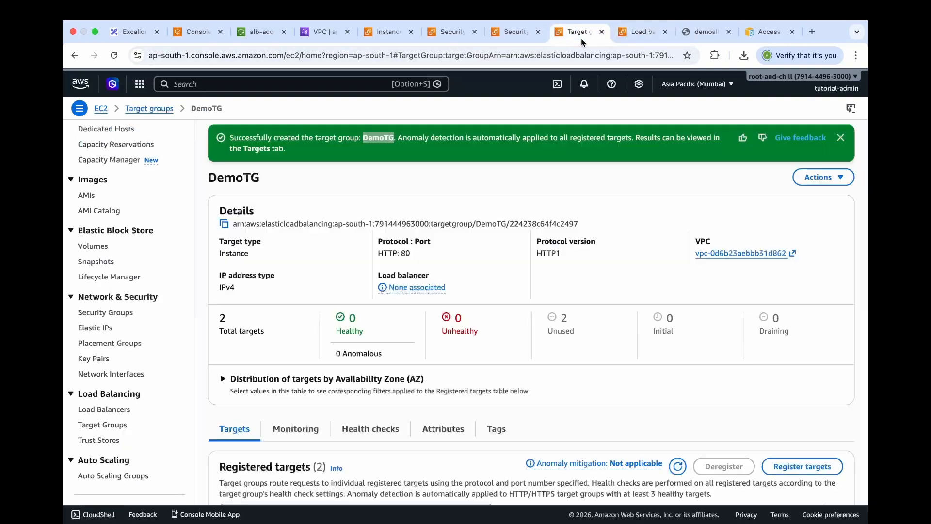
pyautogui.click(817, 177)
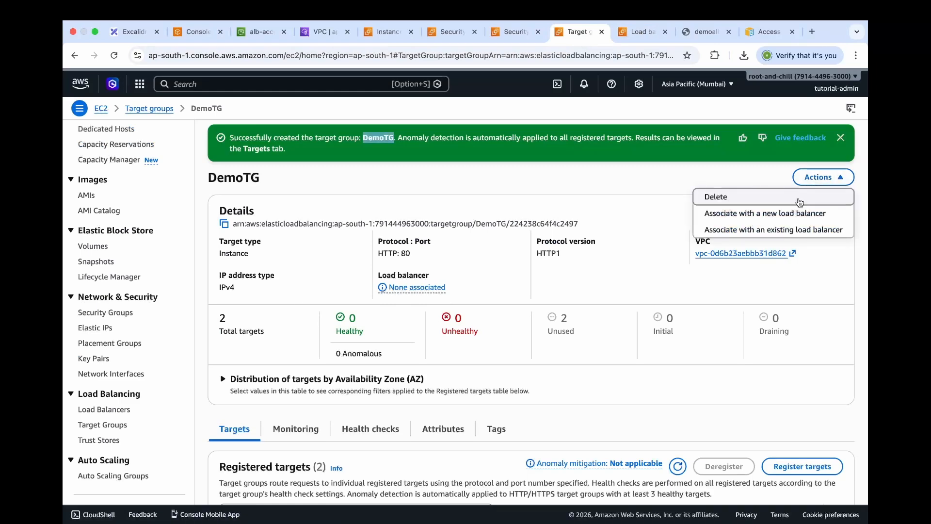
pyautogui.click(805, 199)
pyautogui.click(663, 379)
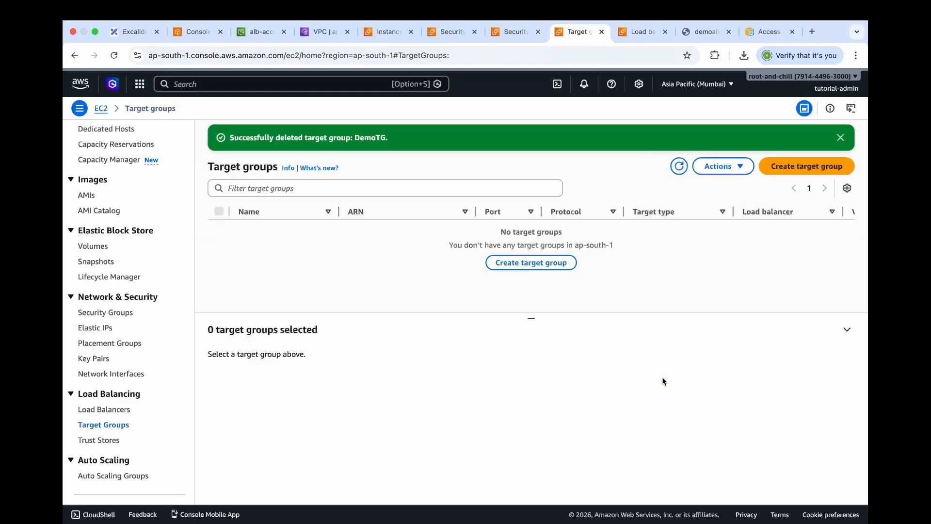